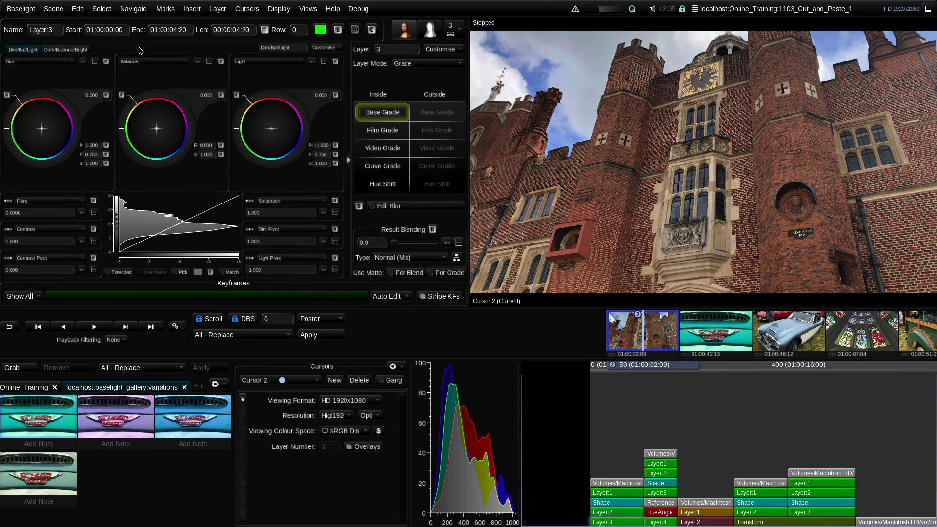
# Step: Select all strips in the first castle shot's stack and copy them with Copy Strips
pyautogui.click(80, 11)
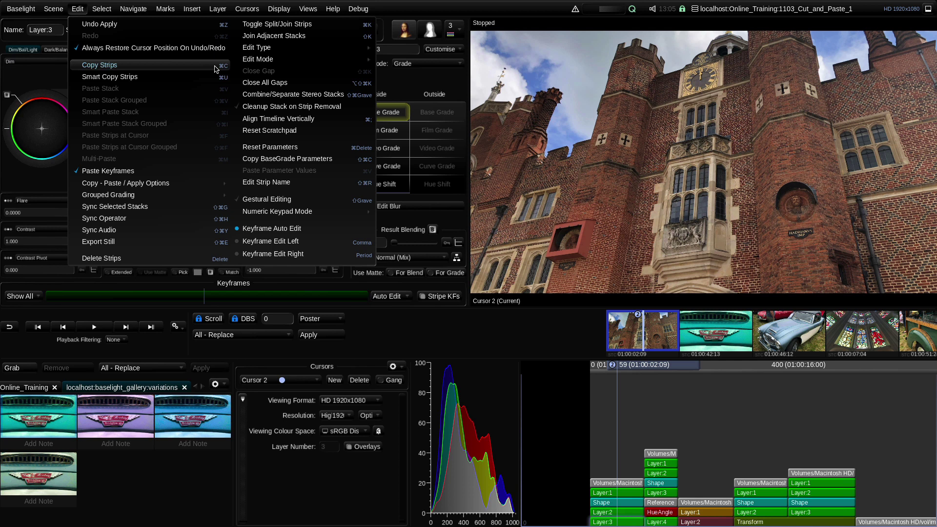
pyautogui.click(216, 68)
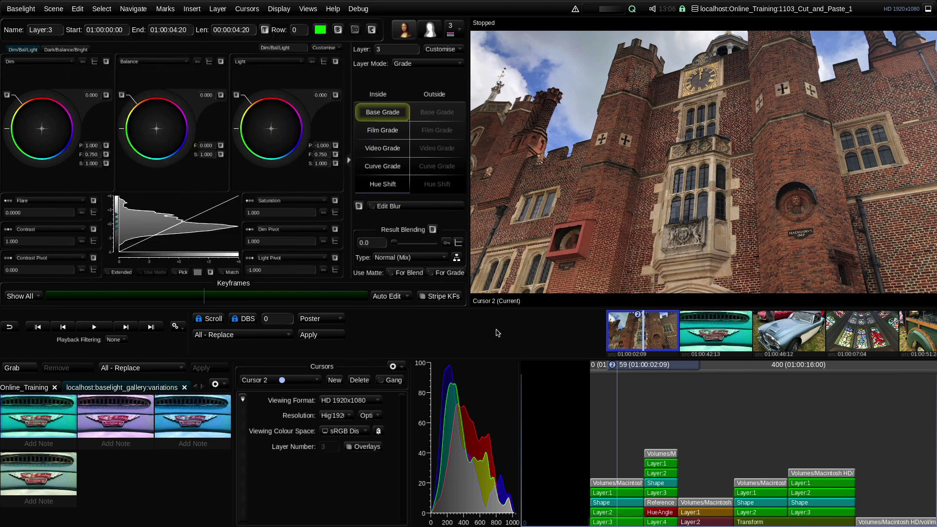
pyautogui.click(611, 522)
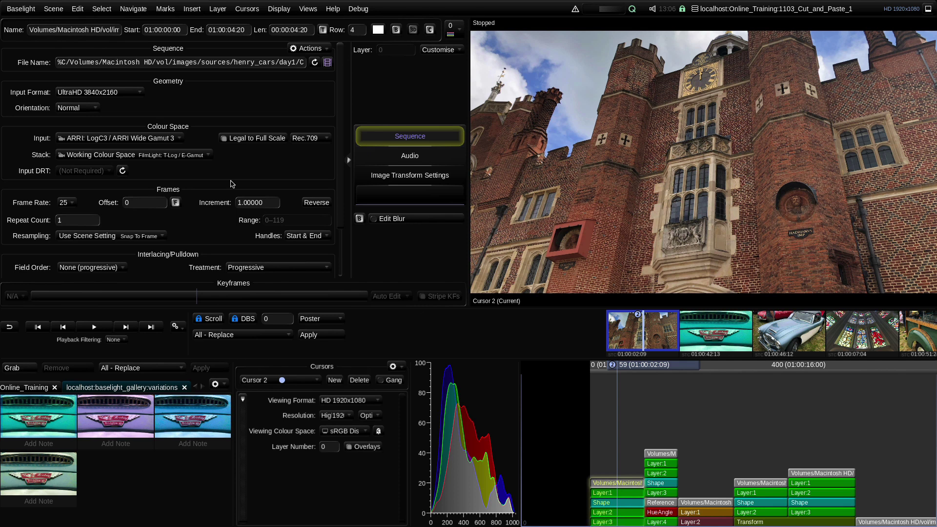
pyautogui.click(85, 11)
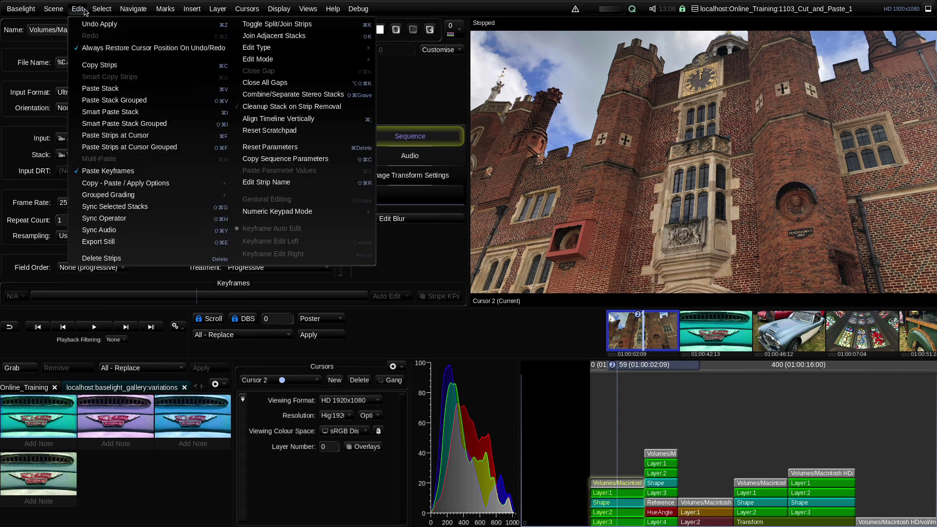
pyautogui.click(159, 67)
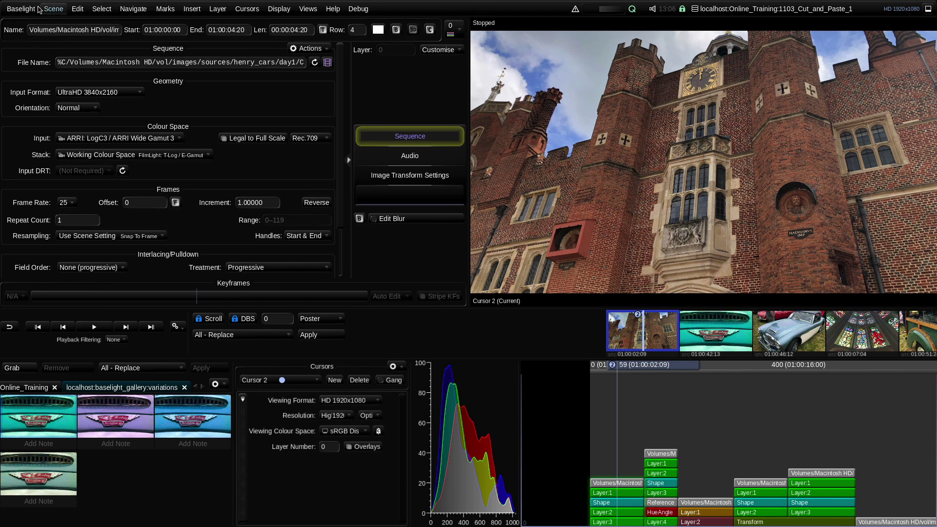
# Step: Reset the timeline preference for strip glow duration after copy to its default of 0.500 s and save the preferences
pyautogui.click(22, 10)
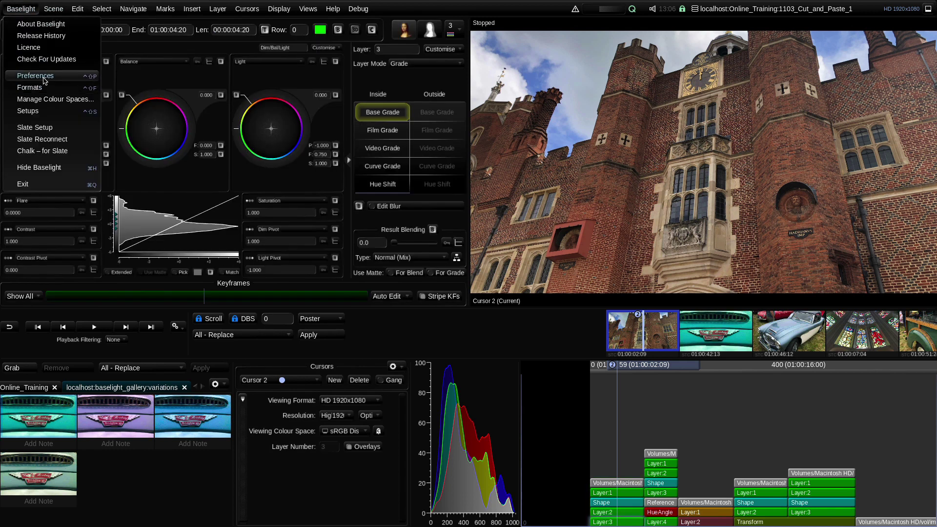
pyautogui.click(43, 77)
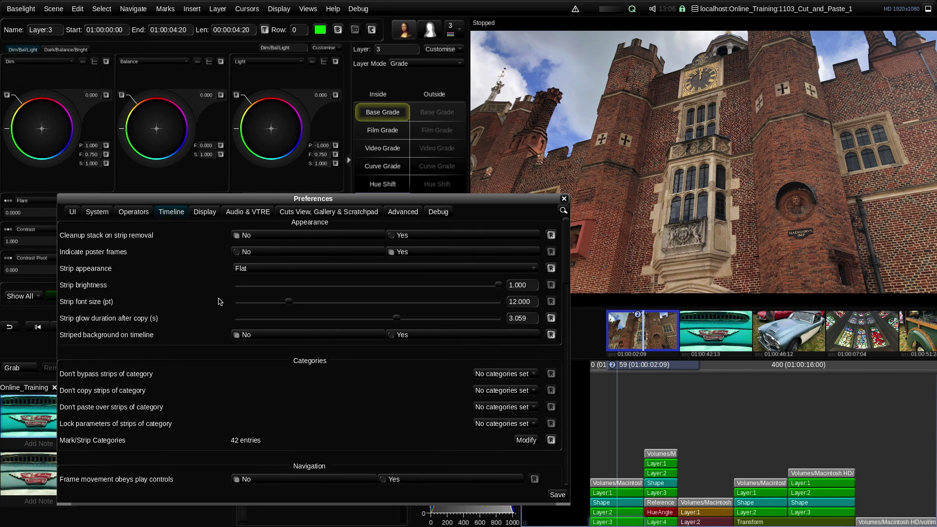
pyautogui.moveTo(397, 318); pyautogui.dragTo(356, 323)
pyautogui.click(551, 318)
pyautogui.click(557, 495)
pyautogui.click(561, 216)
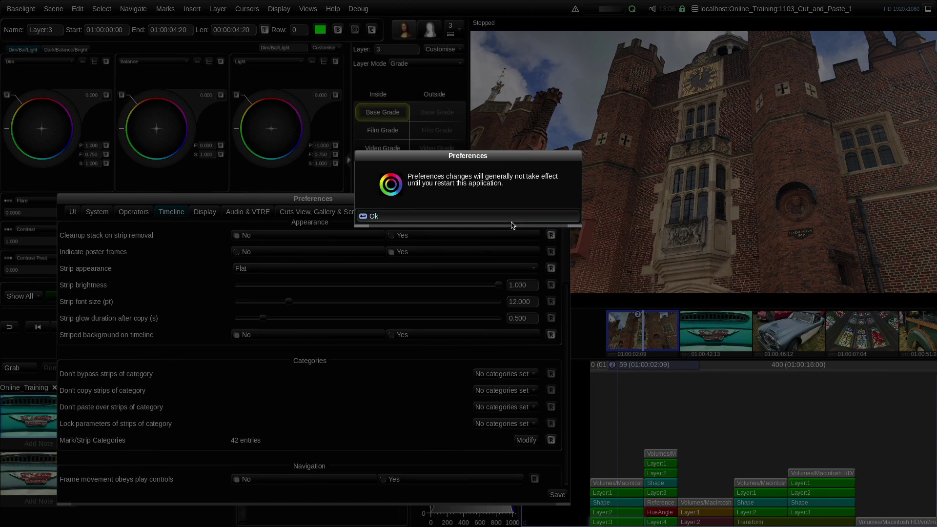
pyautogui.click(564, 199)
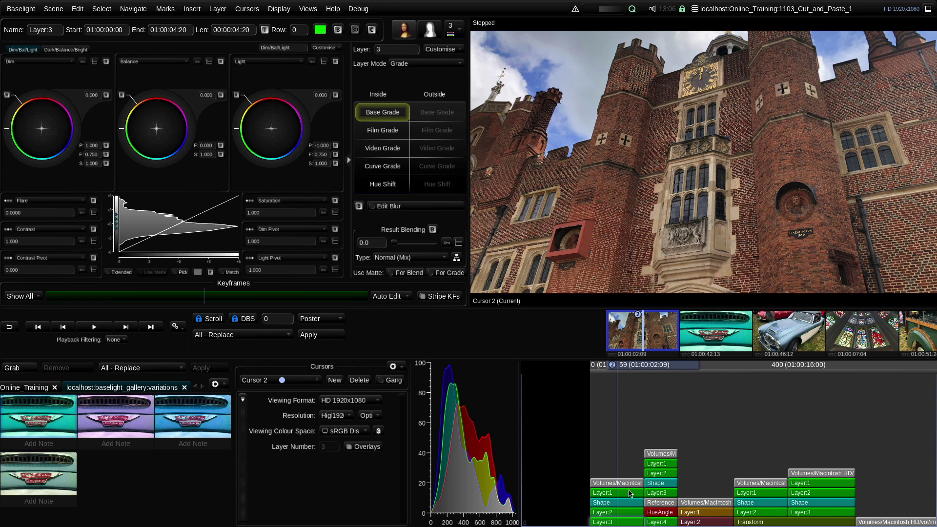
# Step: Select individual layer strips across neighbouring stacks, including Layer:1 in the first and Layer:2 in the second, and copy them
pyautogui.click(629, 493)
pyautogui.click(670, 476)
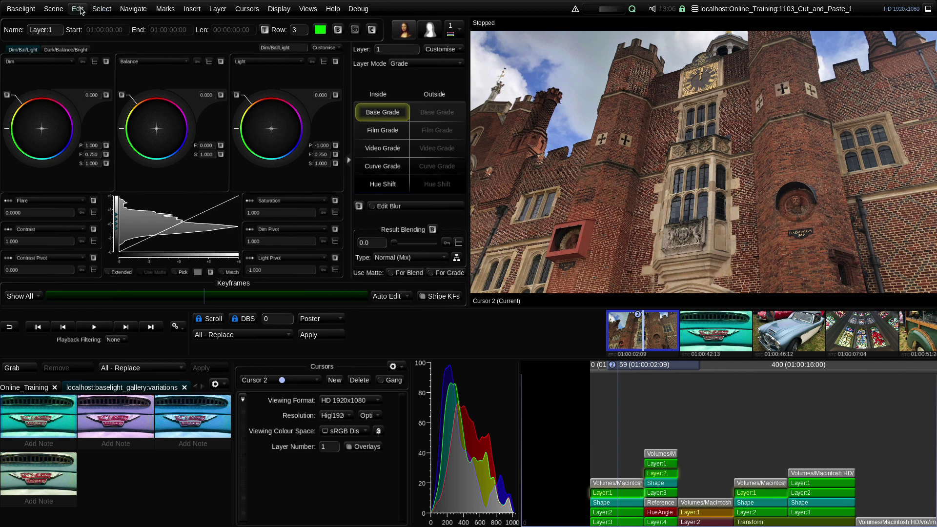
pyautogui.click(78, 9)
pyautogui.click(124, 67)
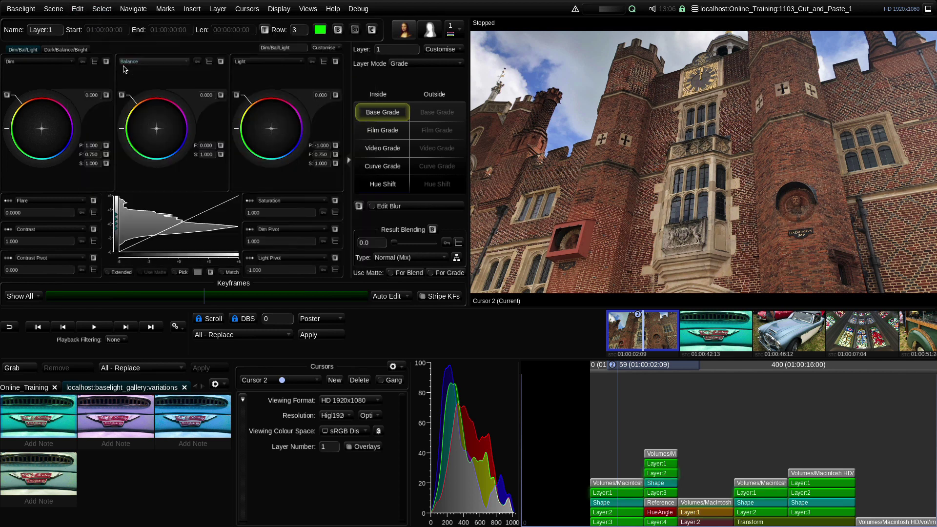
pyautogui.click(78, 9)
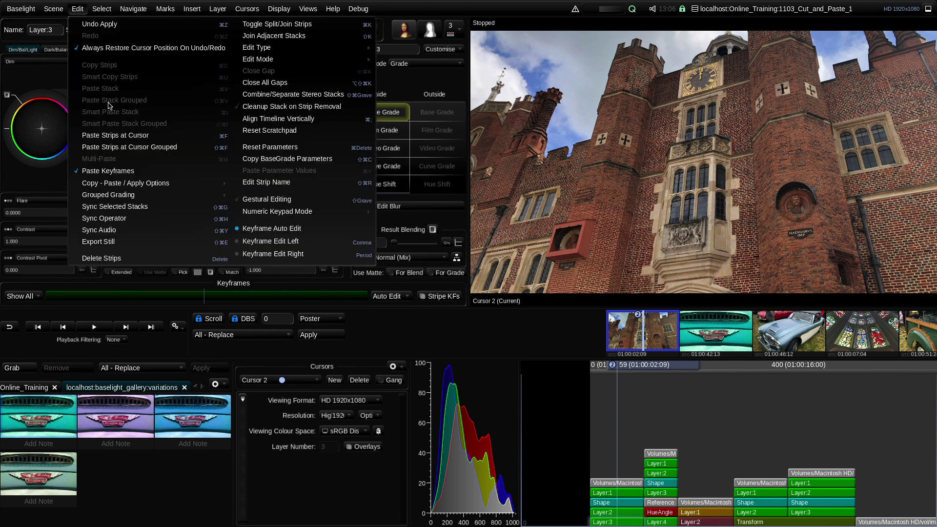
pyautogui.press('Escape')
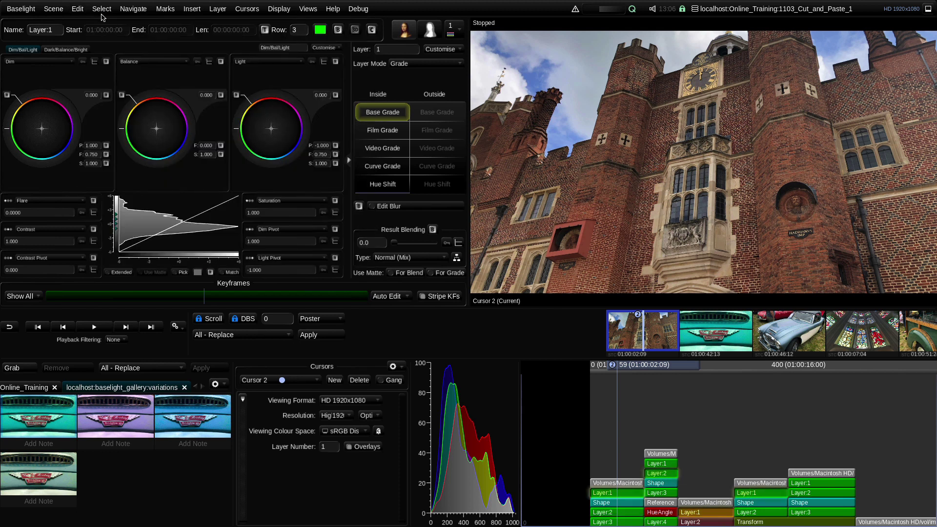
pyautogui.click(78, 9)
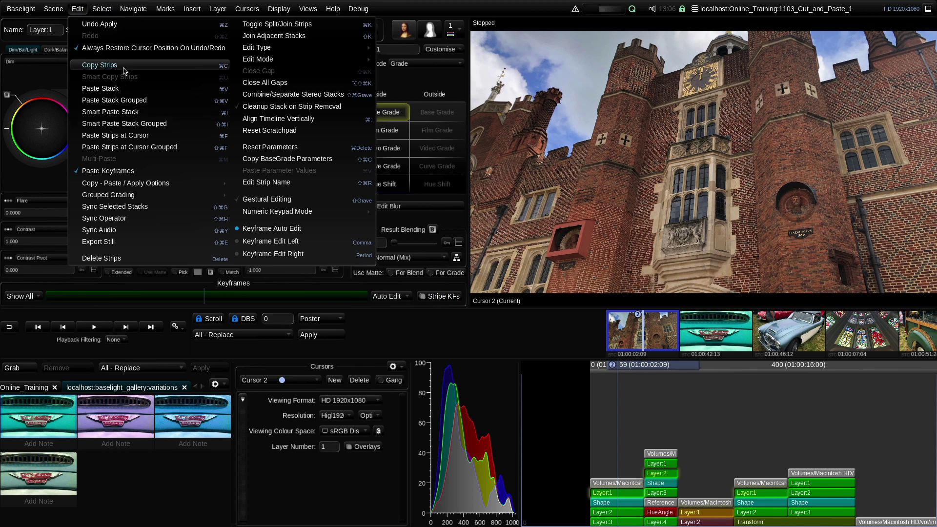
pyautogui.click(124, 68)
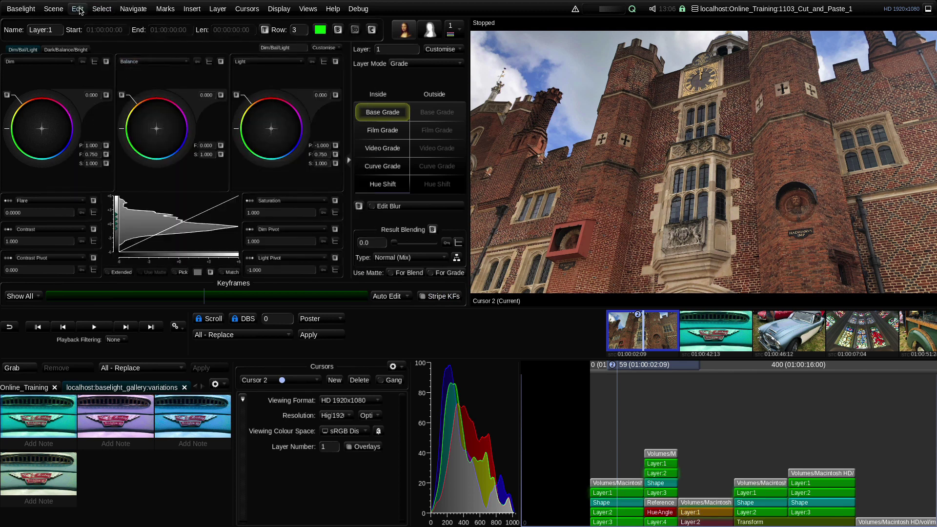
# Step: Select the Layer:3 strip at the base of the first stack and copy it with Smart Copy Strips
pyautogui.click(78, 9)
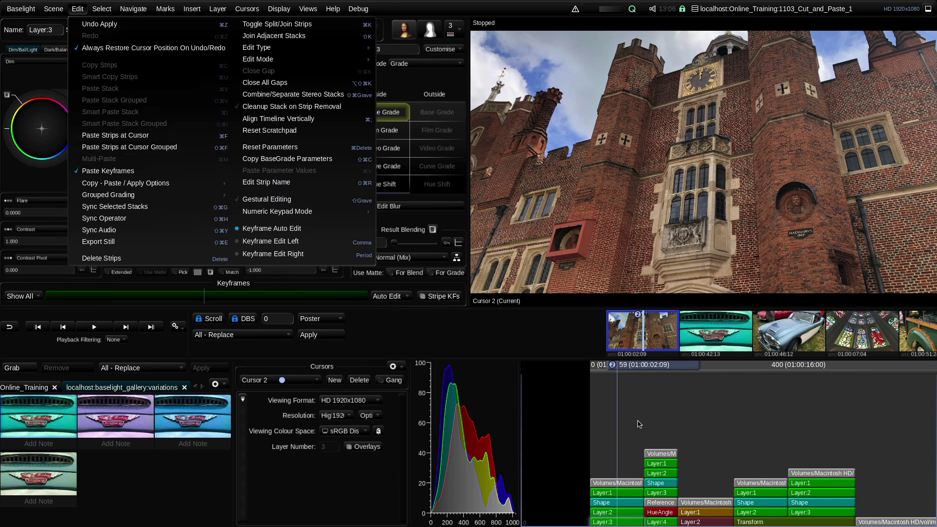
pyautogui.click(639, 423)
pyautogui.click(630, 525)
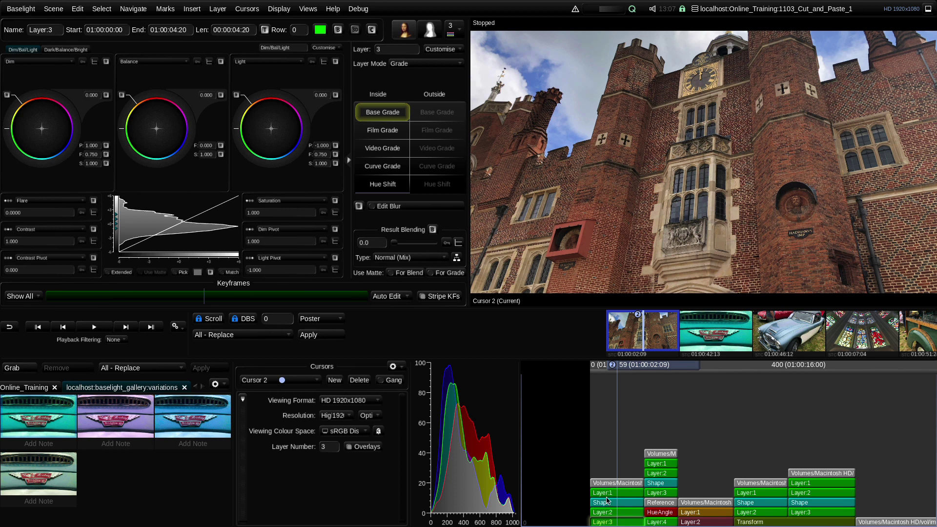
pyautogui.click(76, 8)
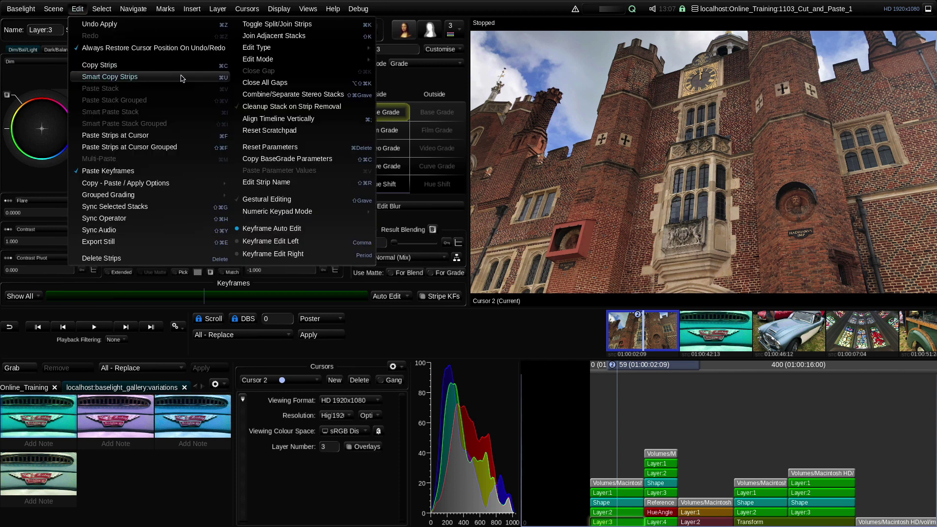
pyautogui.click(182, 79)
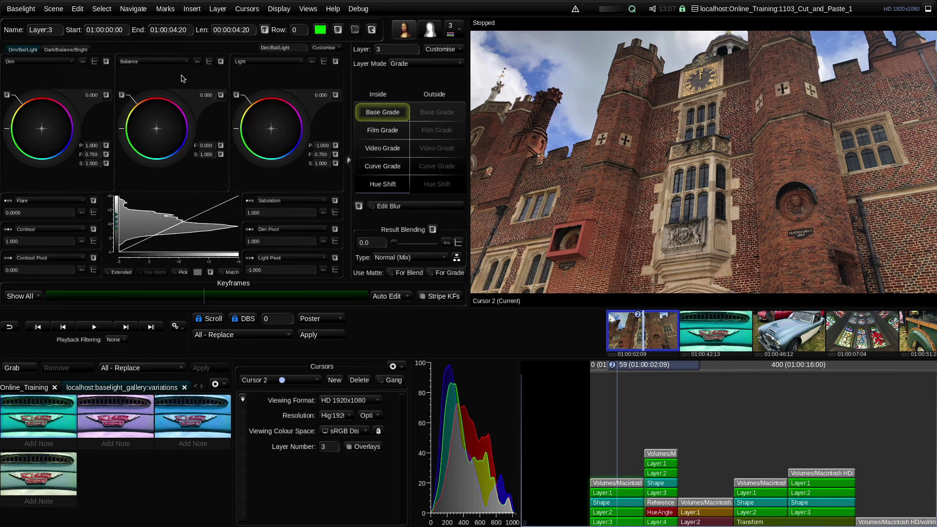
# Step: Select the Shape strip in the first stack and apply Smart Copy Strips to it
pyautogui.click(614, 505)
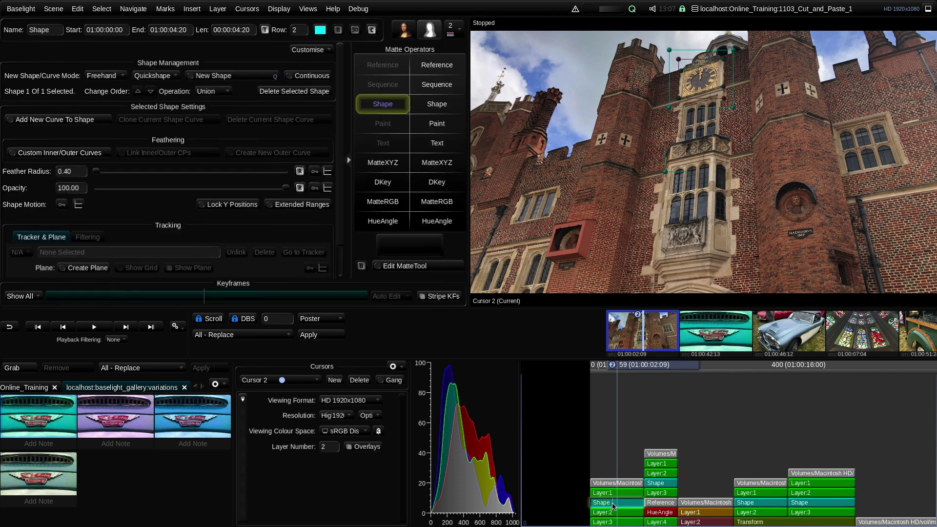
pyautogui.click(78, 9)
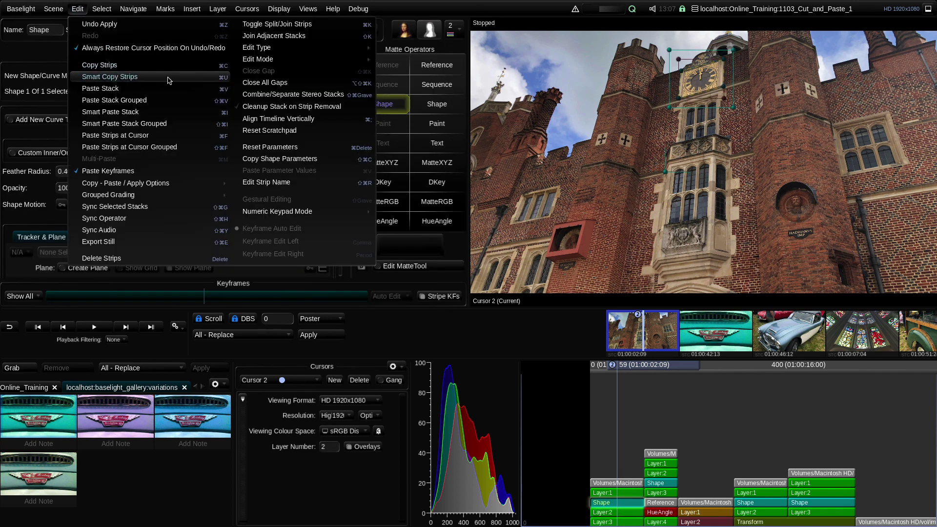
pyautogui.click(204, 79)
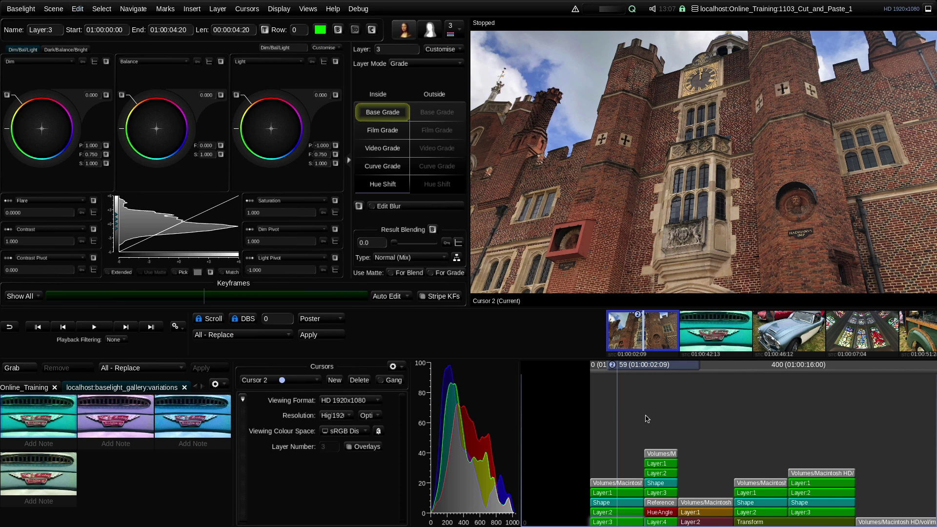
# Step: Place the cursor at frame 61 in the first shot and smart-copy its stack with no strip selected
pyautogui.moveTo(630, 372); pyautogui.dragTo(641, 370)
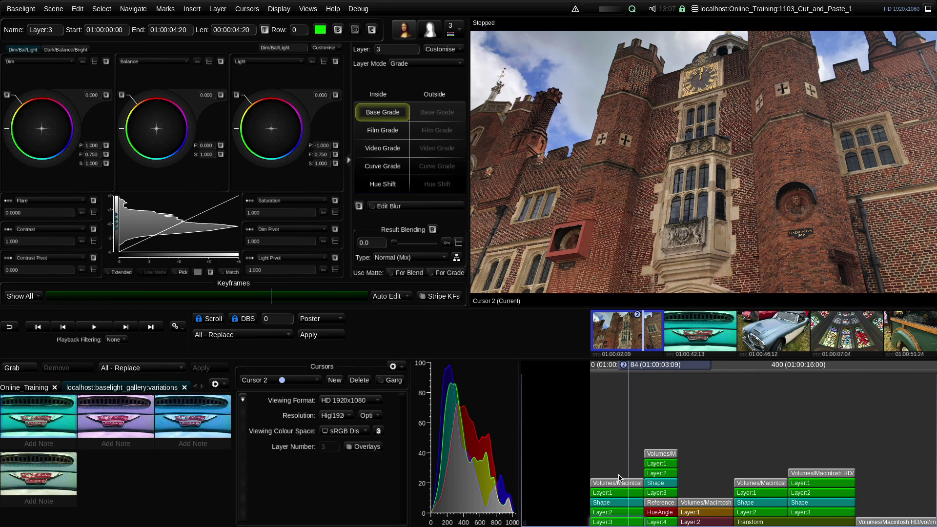
pyautogui.moveTo(636, 372); pyautogui.dragTo(628, 372)
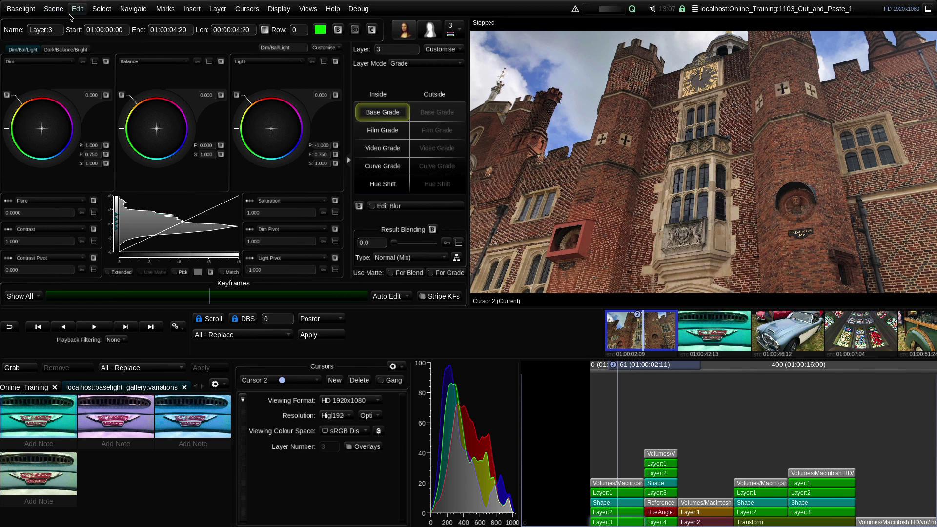
pyautogui.click(77, 10)
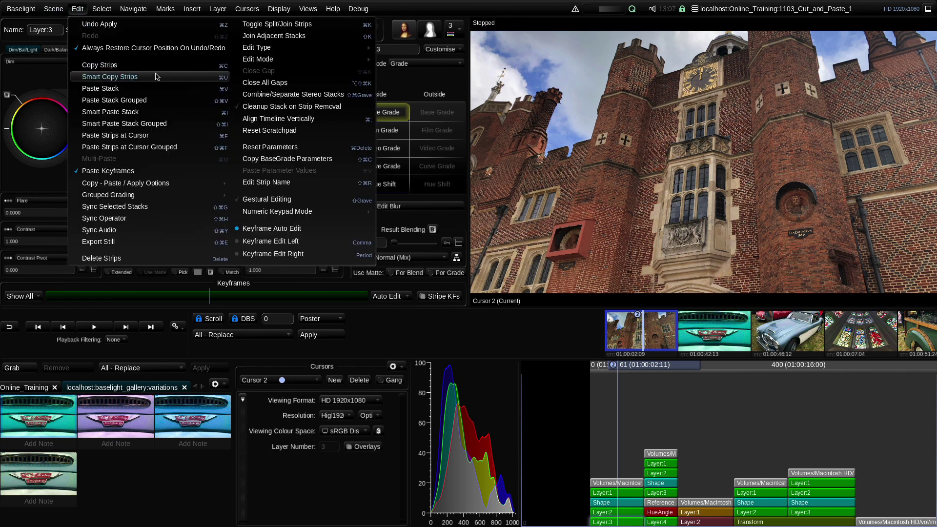
pyautogui.click(163, 79)
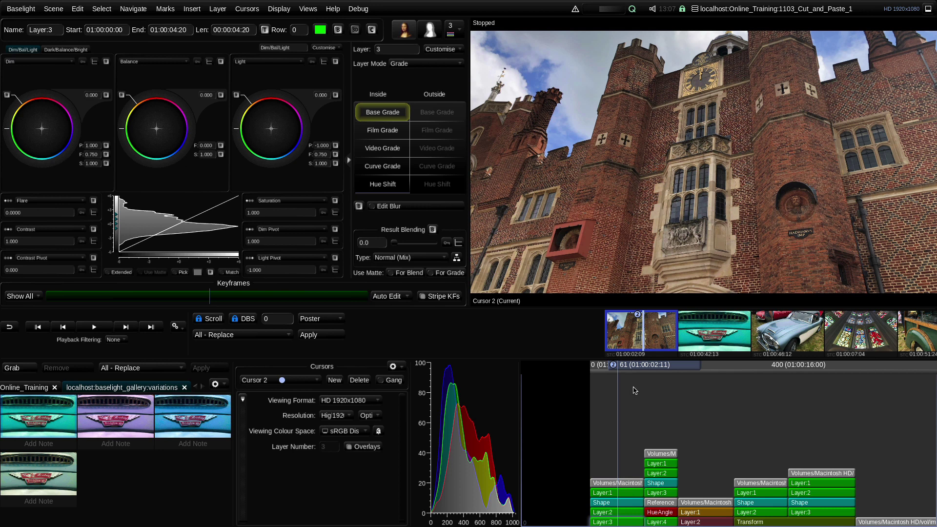
# Step: Move the cursor to frame 363 in the stained-glass shot, select its Transform strip and apply Smart Copy Strips
pyautogui.click(77, 9)
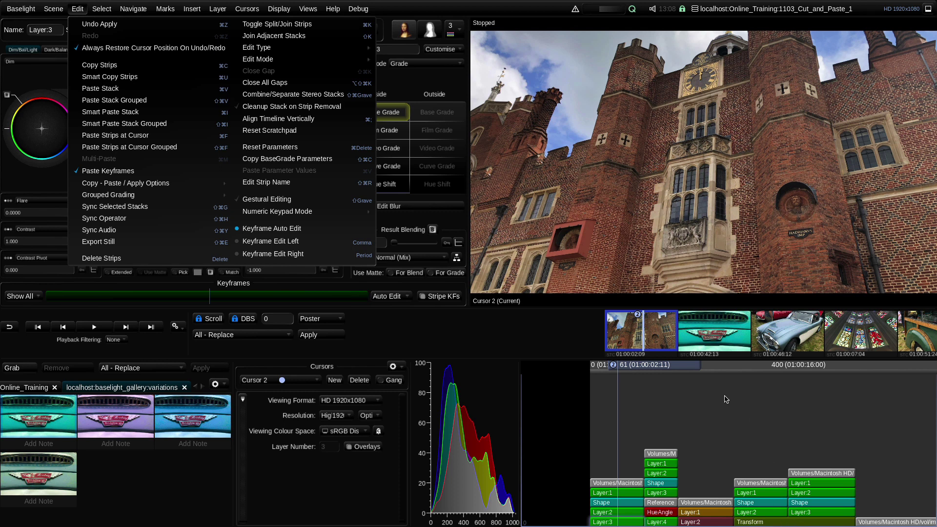
pyautogui.click(679, 365)
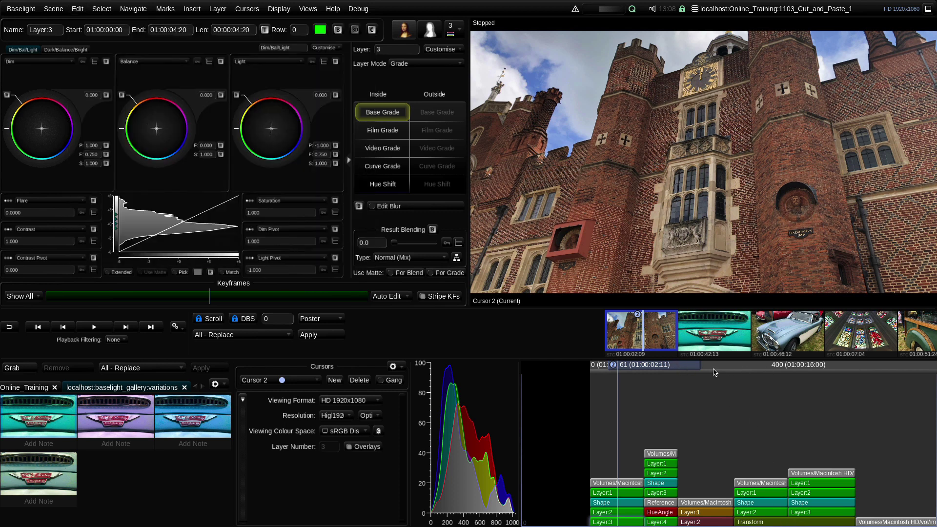
pyautogui.click(717, 373)
pyautogui.click(799, 522)
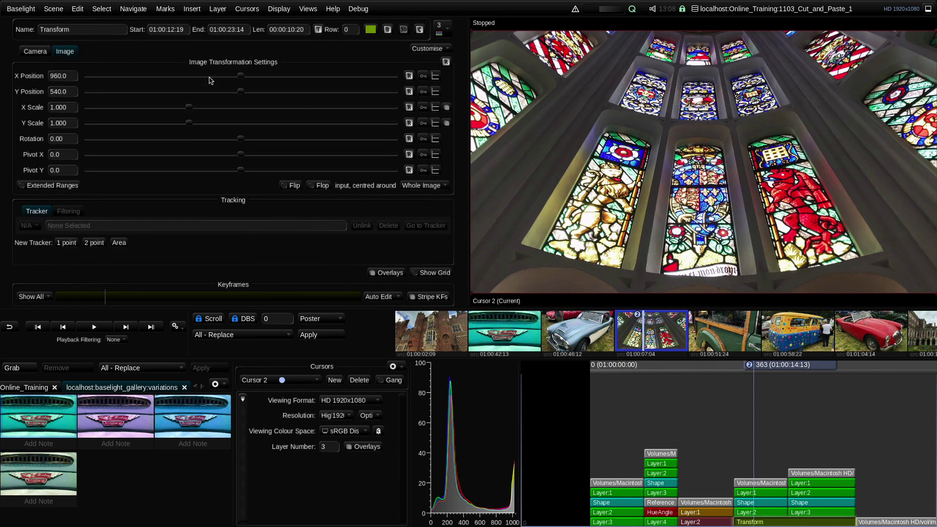
pyautogui.click(77, 8)
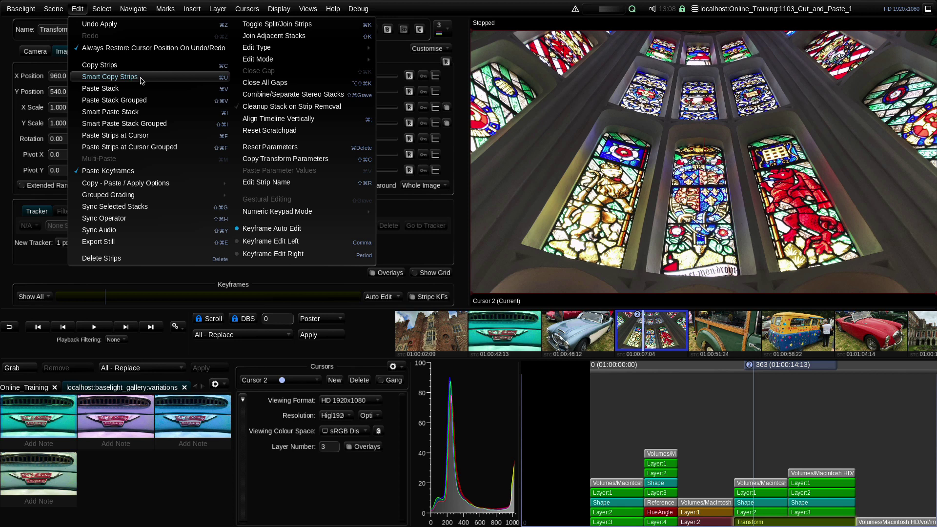
pyautogui.click(142, 78)
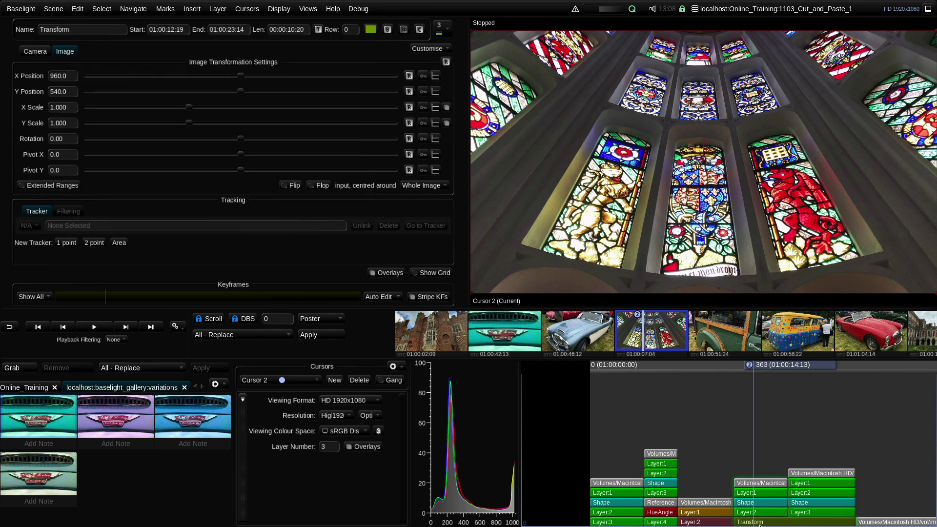
# Step: Paste the smart-copied stained-glass stack at frame 606 (01:00:24:06), above the bus shot's sequence strip
pyautogui.click(765, 441)
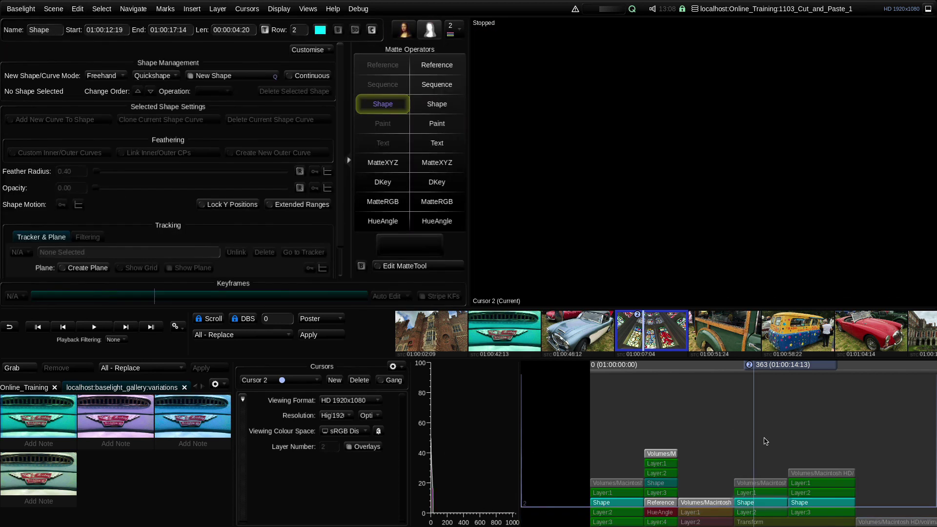
pyautogui.click(860, 421)
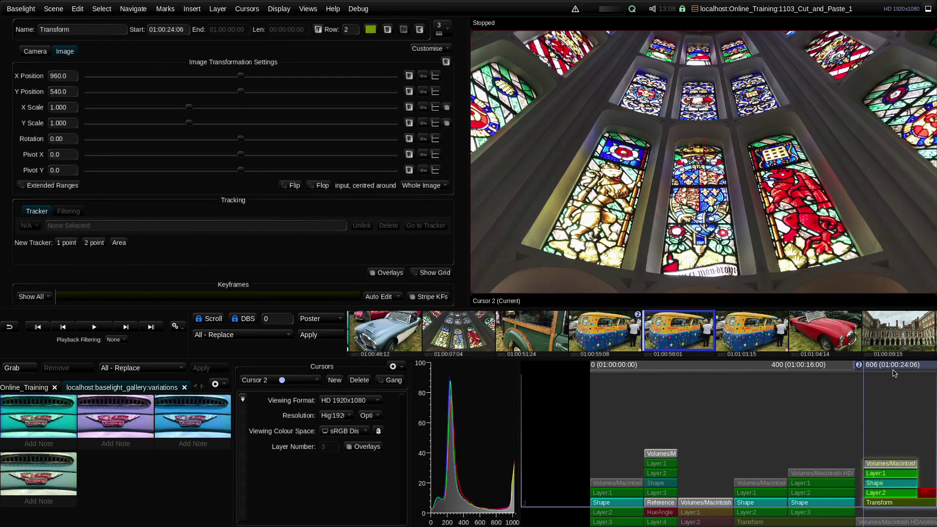
pyautogui.hotkey('ctrl', 'x')
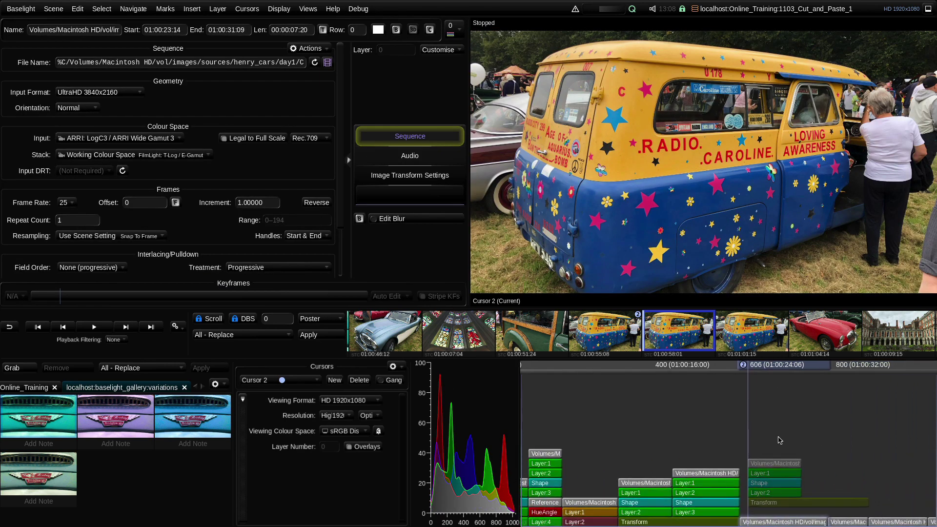
pyautogui.hotkey('ctrl', 'v')
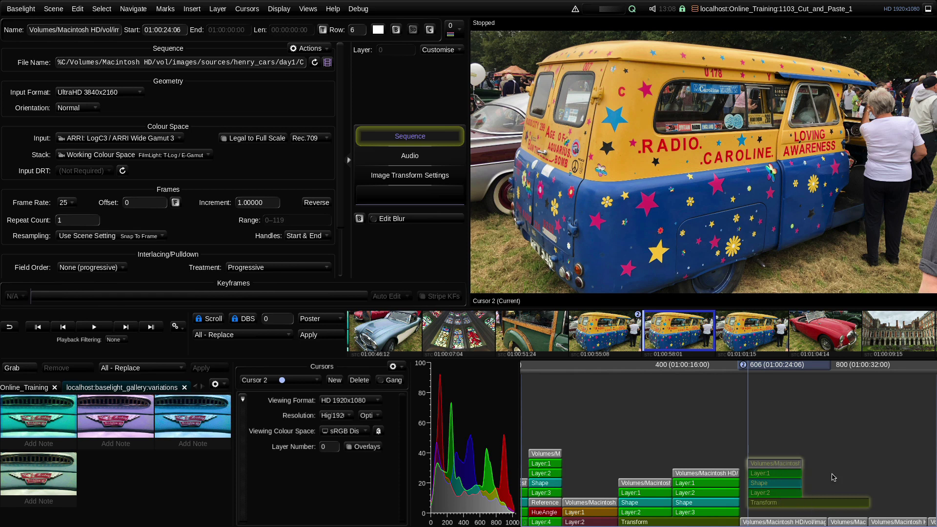
# Step: Remove the stack pasted at frame 606 and copy the first shot's whole stack with the cursor at frame 58
pyautogui.click(581, 386)
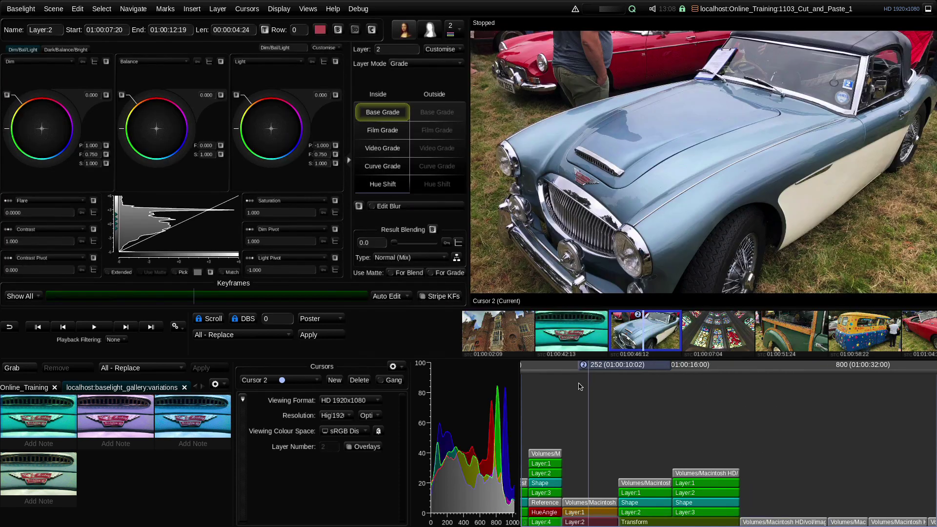
pyautogui.click(592, 383)
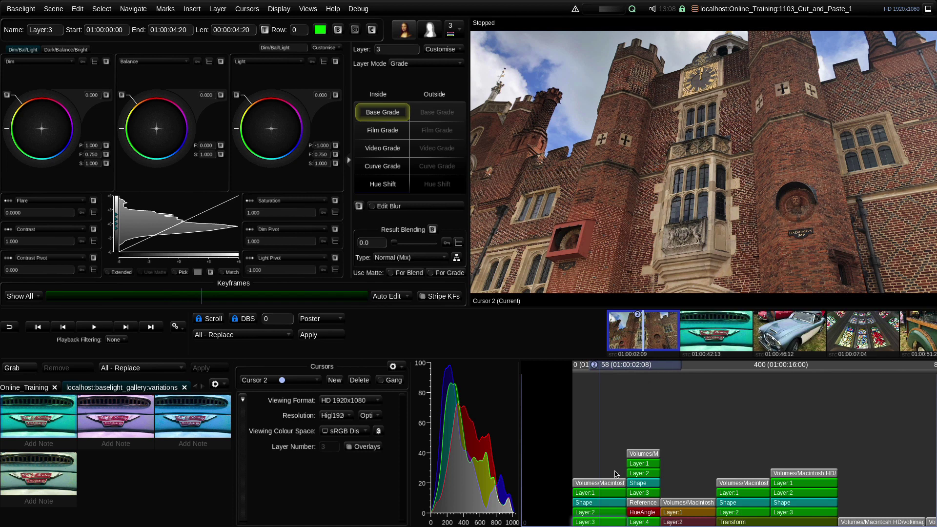
pyautogui.click(614, 482)
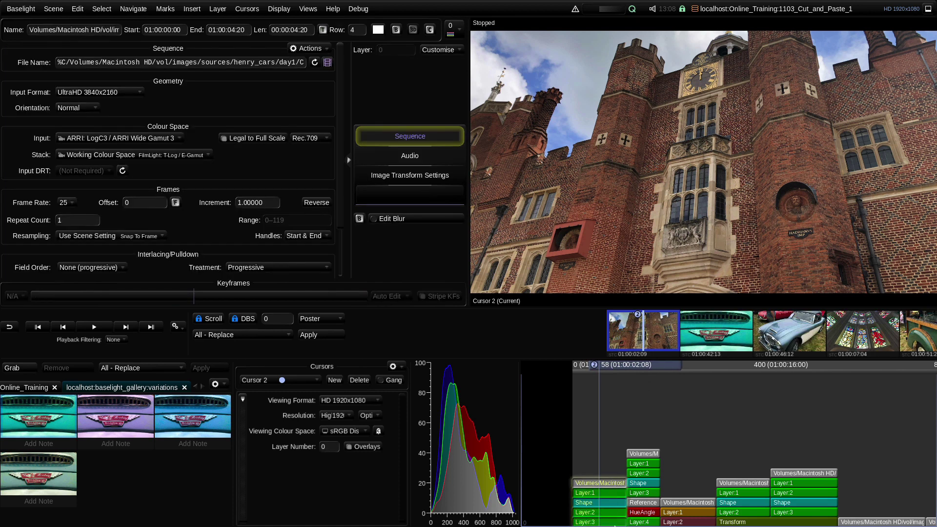
pyautogui.press('Down')
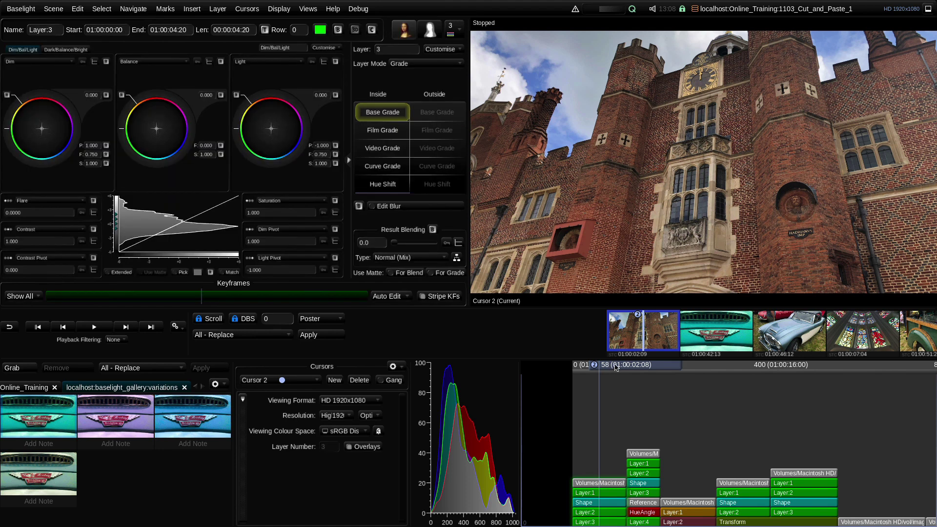
# Step: Try Paste Stack with the copied first stack at frame 250 (01:00:10:00) in the blue car shot, and undo it
pyautogui.click(78, 9)
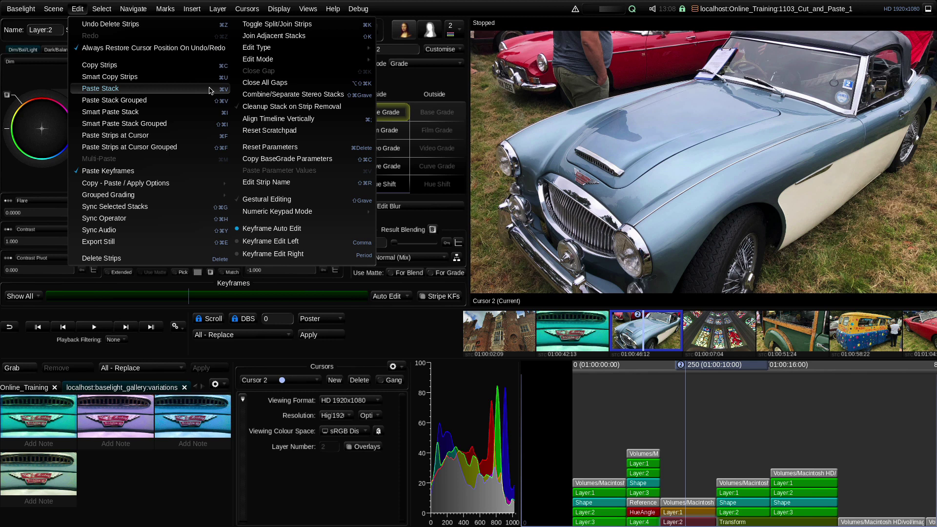
pyautogui.click(210, 90)
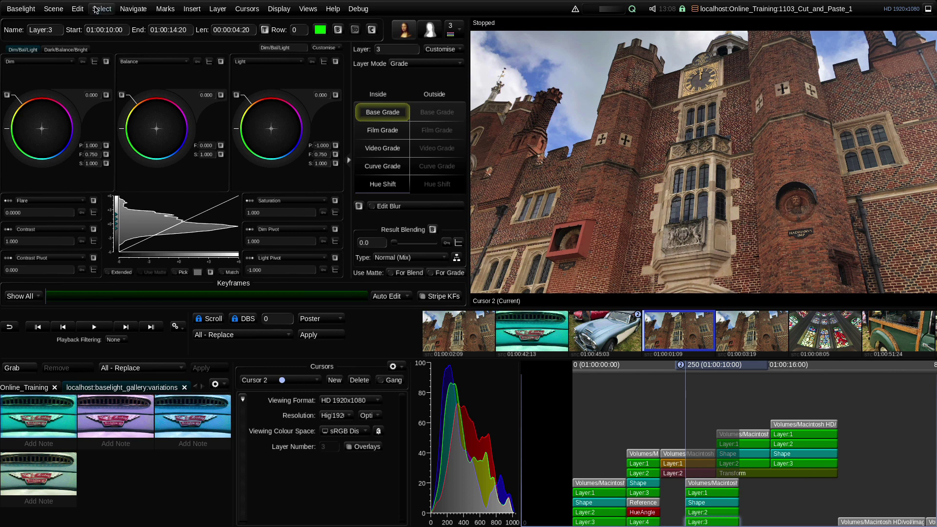
pyautogui.click(79, 8)
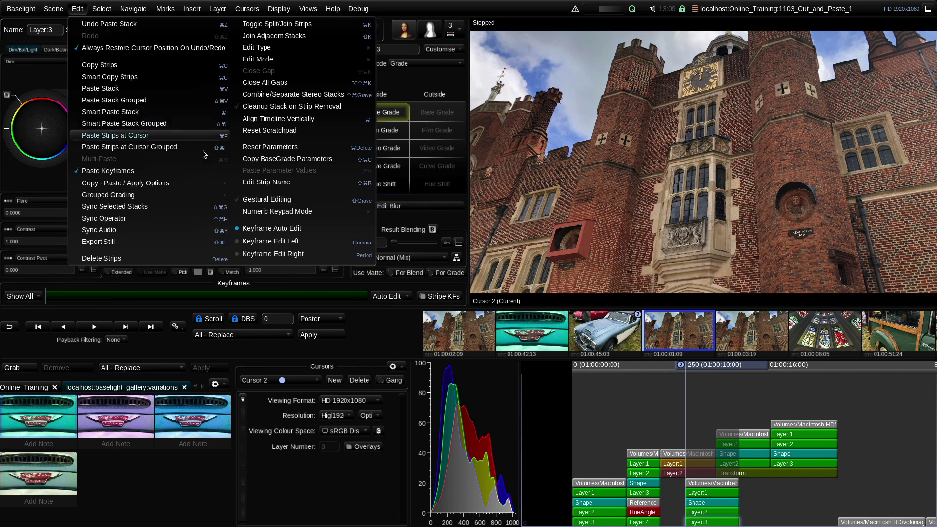
pyautogui.press('Escape')
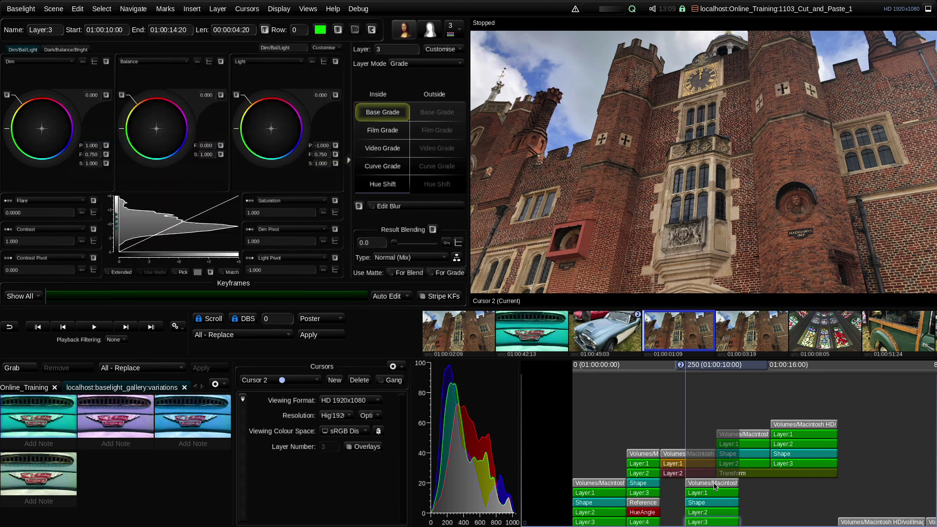
pyautogui.hotkey('ctrl', 'x')
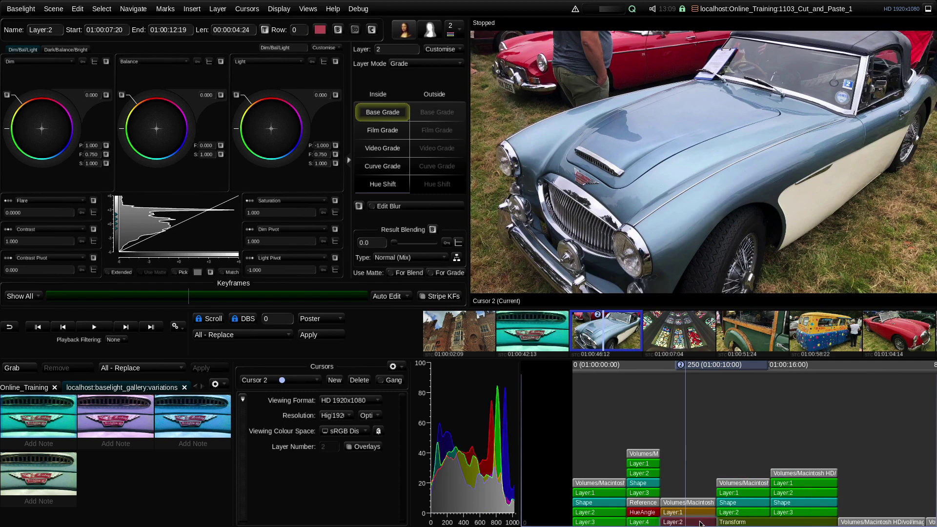
# Step: Try Paste Stack with the Austin Healey badge shot's stack on the blue car shot's Layer:2 strip at frame 251, and undo it
pyautogui.moveTo(696, 366); pyautogui.dragTo(700, 359)
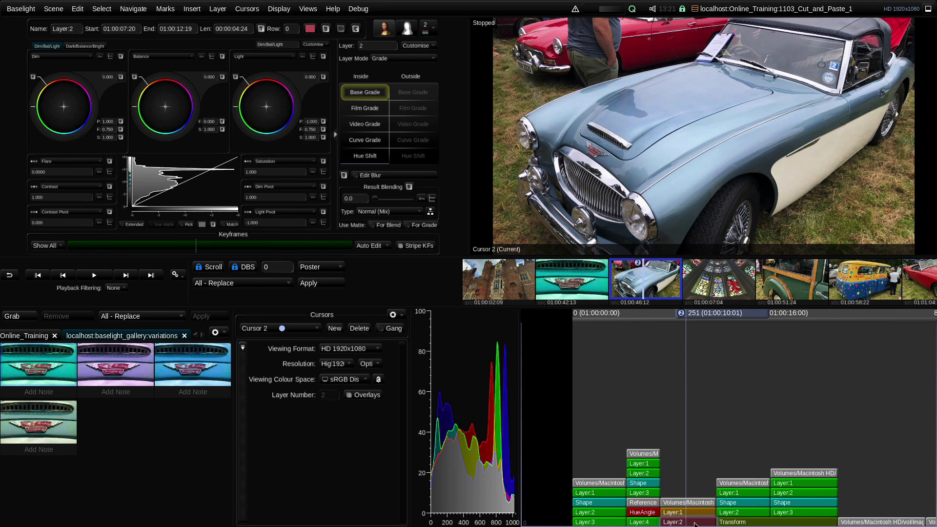
pyautogui.click(695, 524)
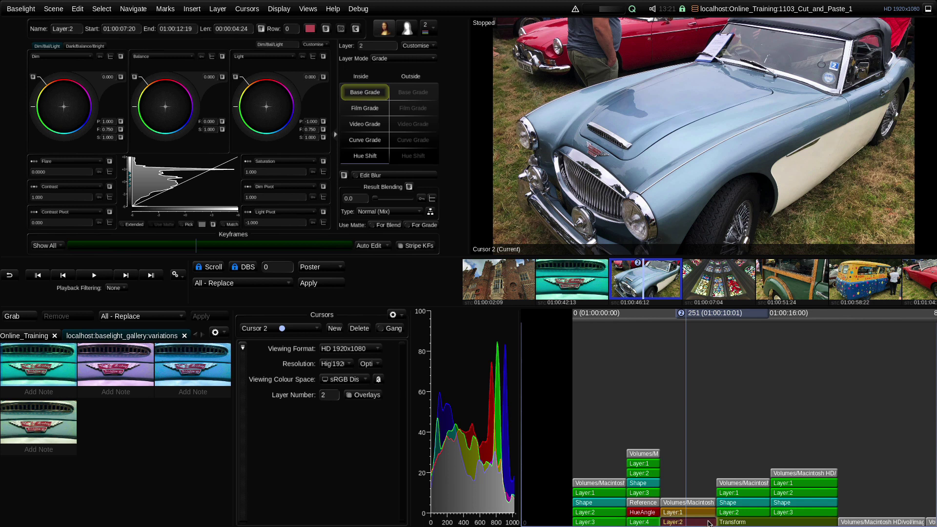
pyautogui.hotkey('ctrl', 'v')
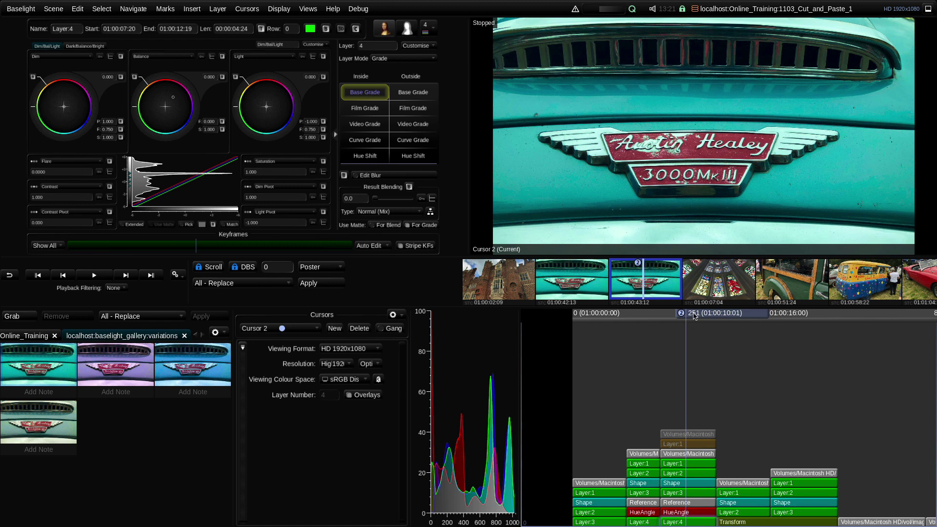
pyautogui.press('Right')
pyautogui.moveTo(695, 316)
pyautogui.mouseDown()
pyautogui.moveTo(712, 313)
pyautogui.moveTo(688, 319)
pyautogui.mouseUp()
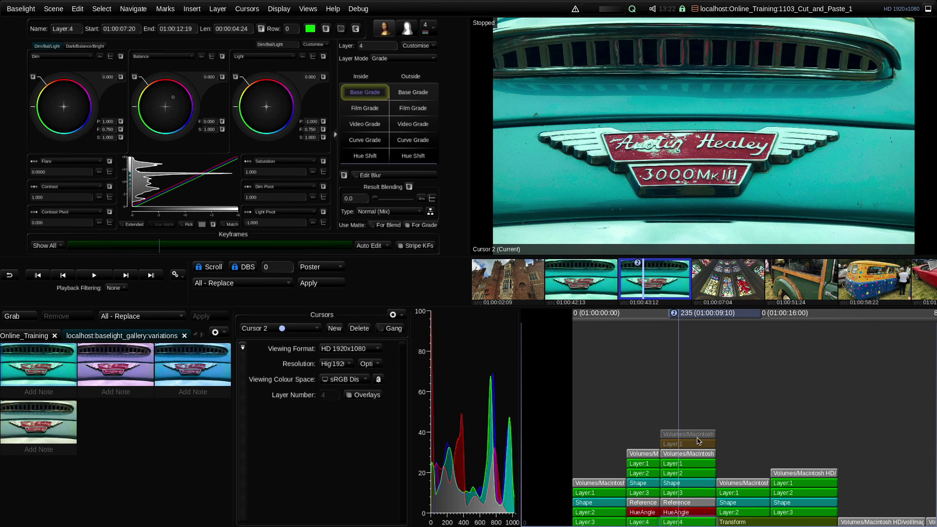
pyautogui.click(727, 432)
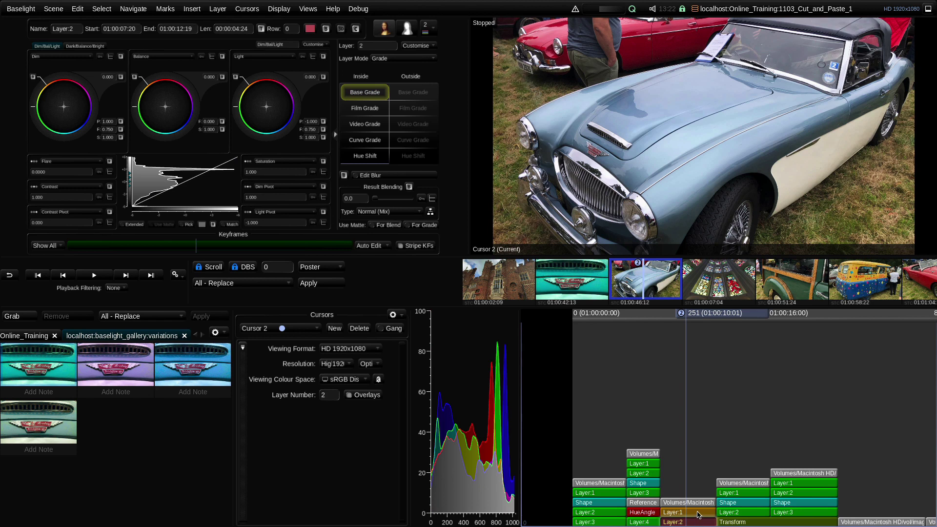
# Step: Try pasting only the badge shot's grading layers beneath the blue car's existing layers at frame 251, and undo it
pyautogui.click(698, 514)
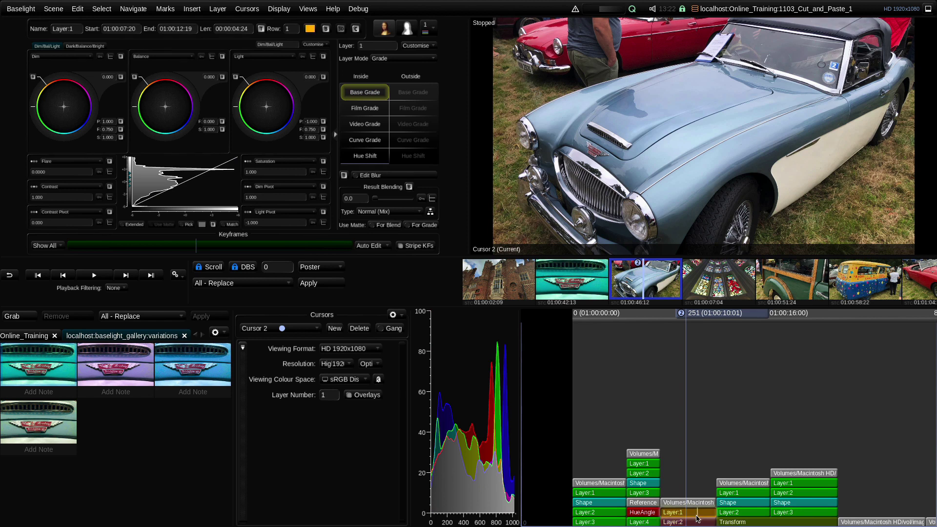
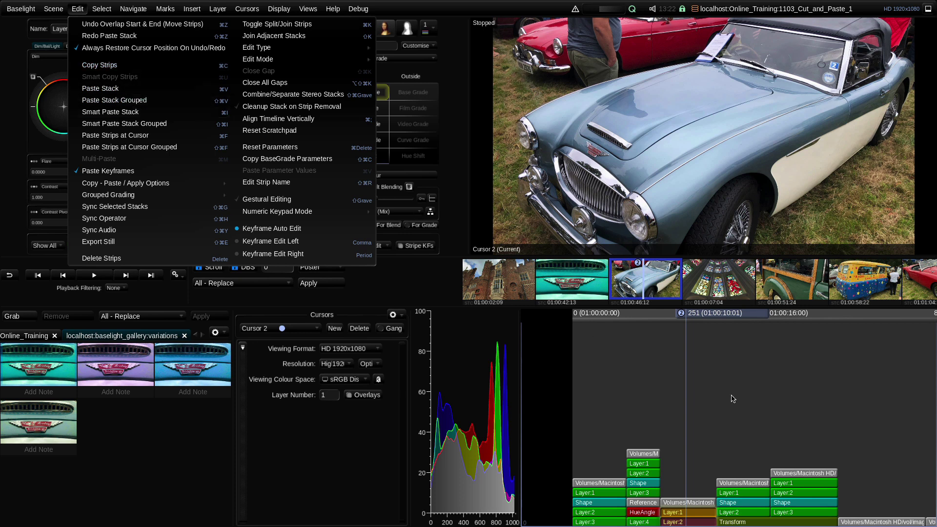
pyautogui.click(708, 449)
pyautogui.press('Down')
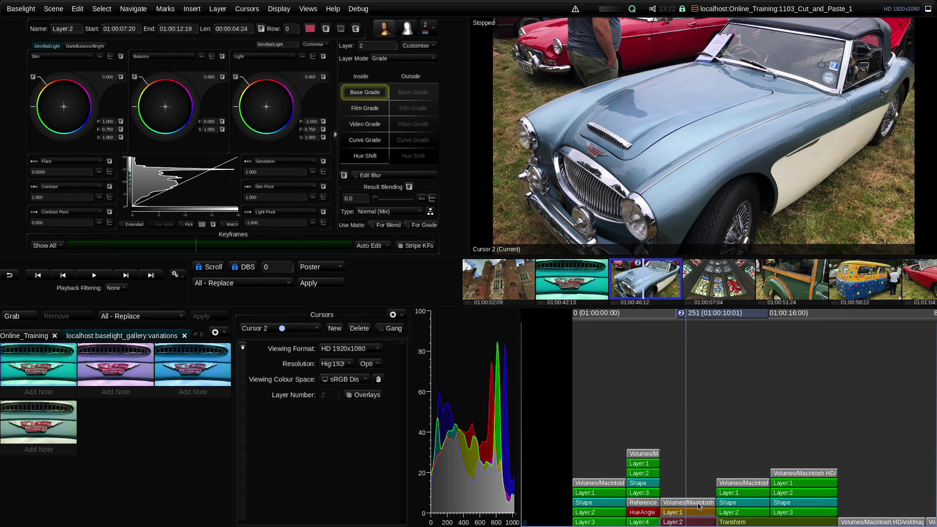
pyautogui.hotkey('ctrl', 'v')
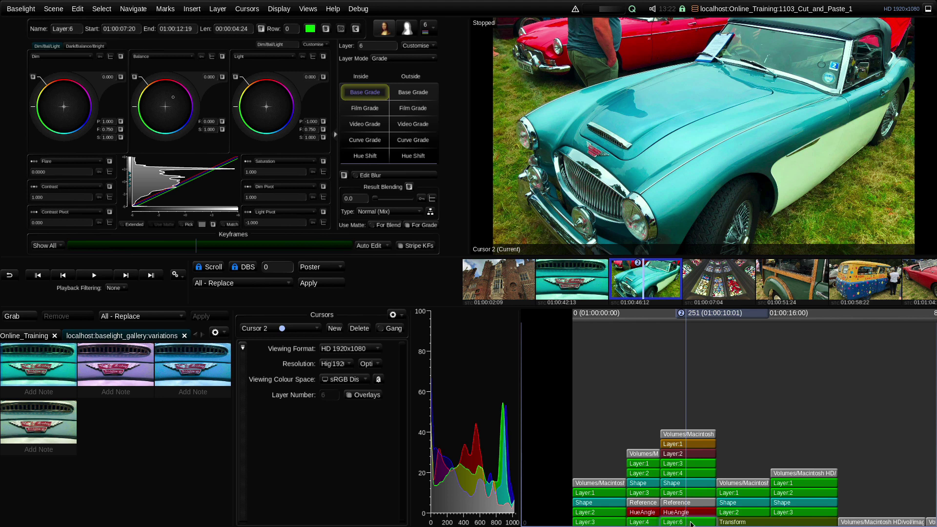
pyautogui.hotkey('ctrl', 'z')
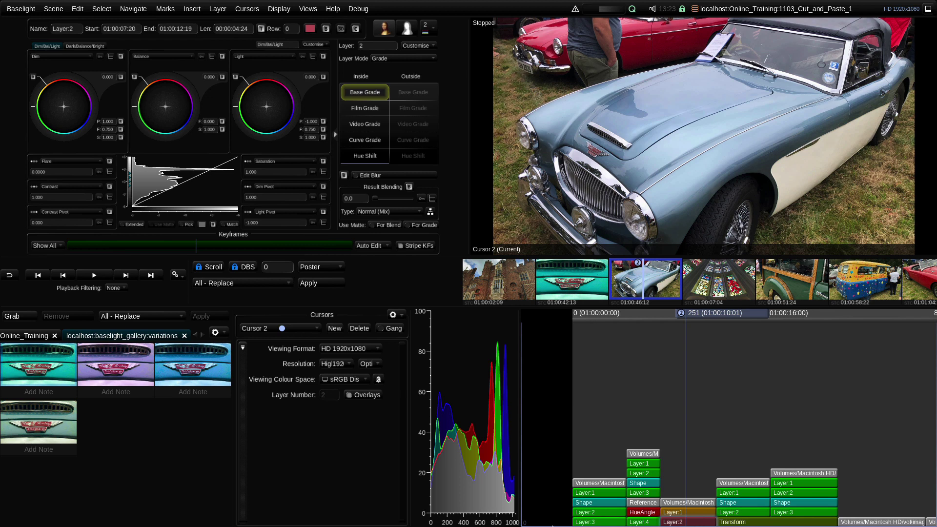
# Step: Smart-copy the Austin Healey badge shot's stack at frame 151 and apply Smart Paste Stack at frame 215 in the blue car shot
pyautogui.moveTo(695, 313); pyautogui.dragTo(696, 314)
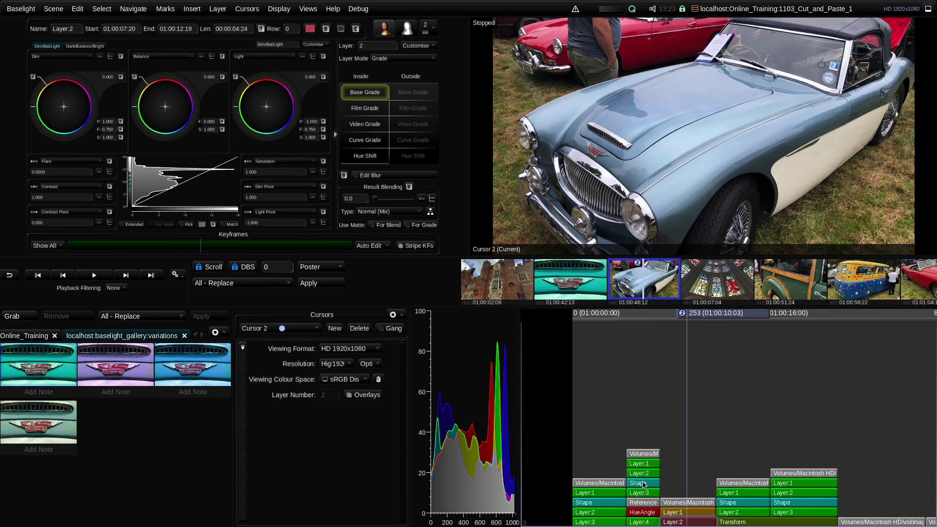
pyautogui.moveTo(713, 317); pyautogui.dragTo(668, 324)
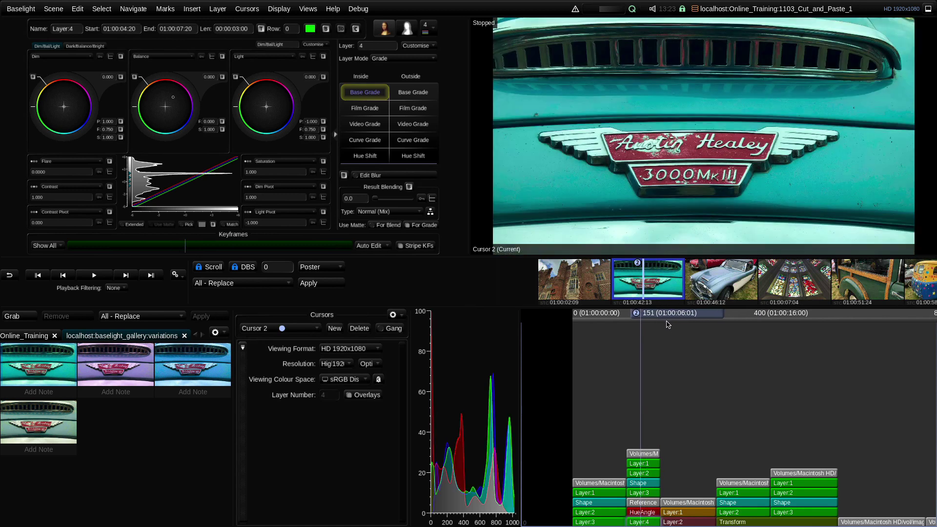
pyautogui.hotkey('ctrl', 'u')
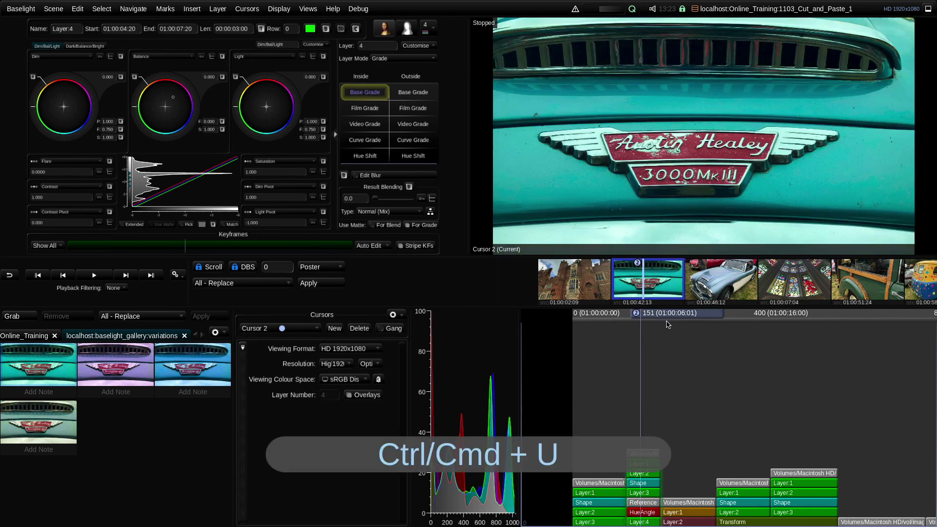
pyautogui.moveTo(667, 325); pyautogui.dragTo(697, 311)
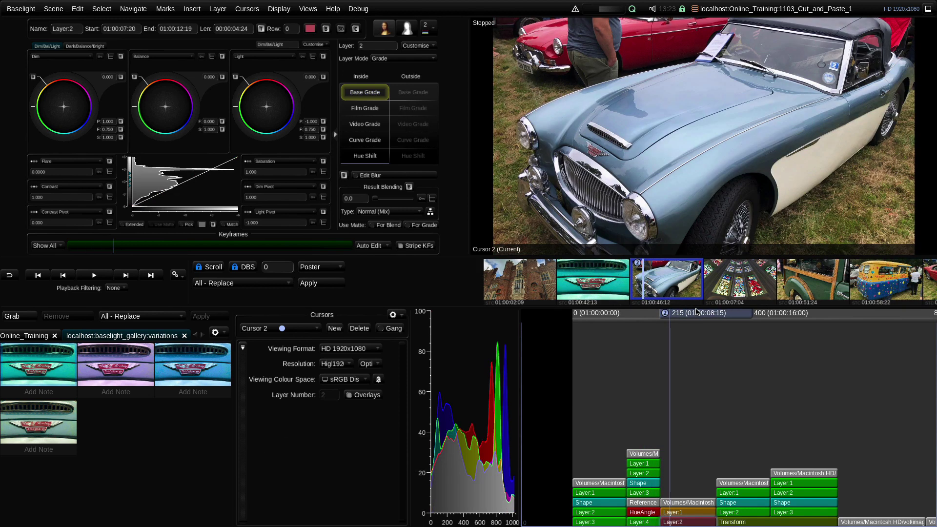
pyautogui.hotkey('ctrl', 'i')
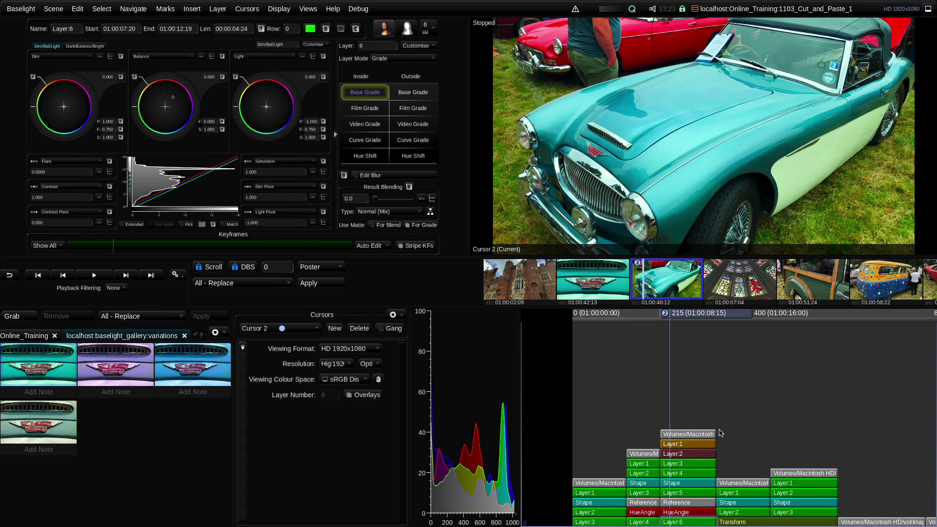
# Step: Undo the smart paste on the blue car shot and redo it
pyautogui.moveTo(682, 316); pyautogui.dragTo(685, 315)
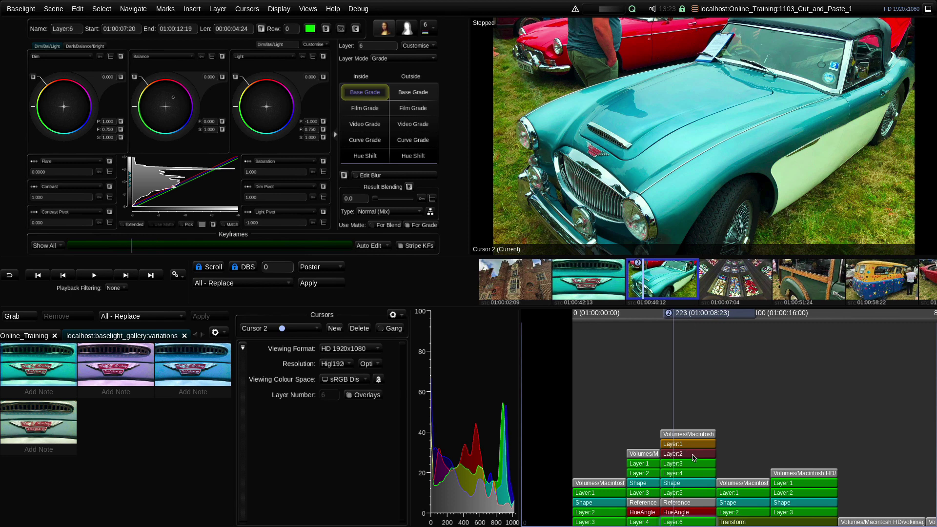
pyautogui.hotkey('ctrl', 'z')
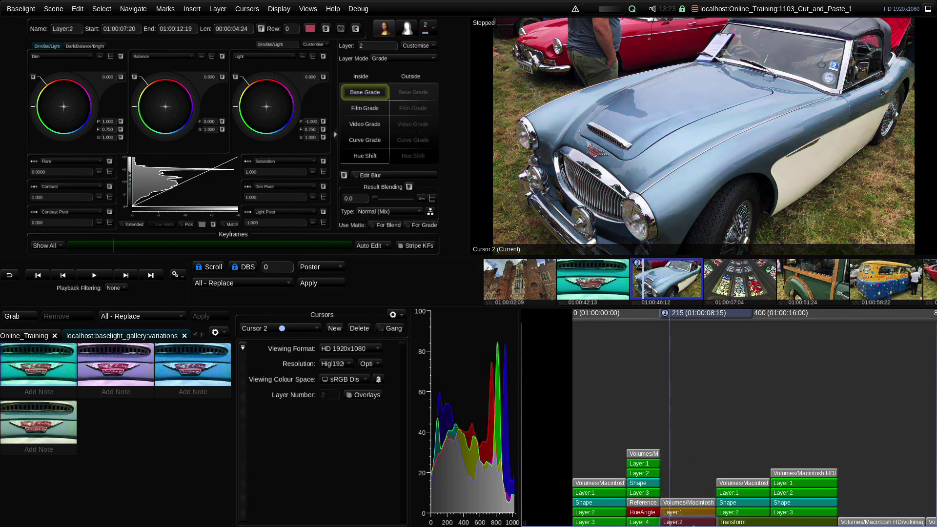
pyautogui.hotkey('ctrl', 'shift', 'z')
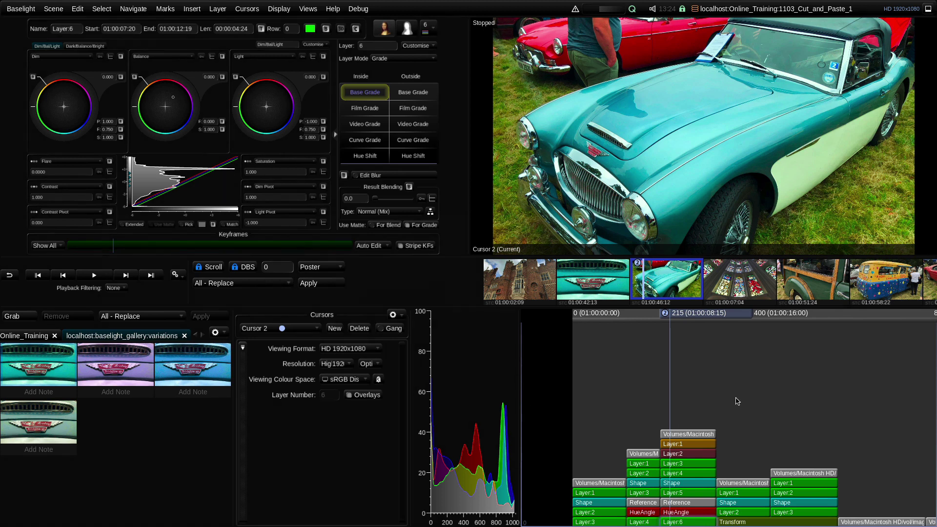
# Step: Smart-copy the first shot's stack at frame 61 and smart-paste it onto five consecutive ungraded sequence strips, starting with the bus shot
pyautogui.moveTo(679, 317)
pyautogui.mouseDown()
pyautogui.moveTo(694, 314)
pyautogui.moveTo(622, 318)
pyautogui.moveTo(615, 327)
pyautogui.mouseUp()
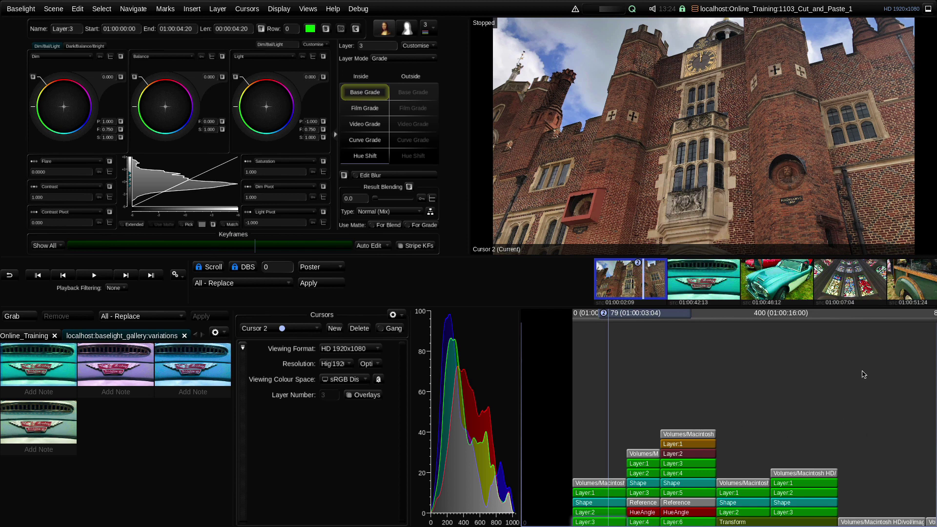
pyautogui.moveTo(630, 320); pyautogui.dragTo(622, 320)
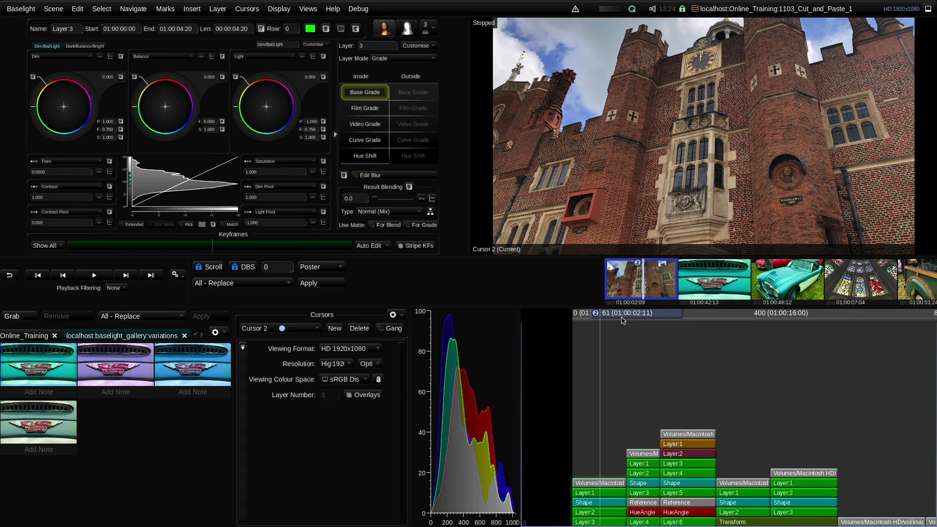
pyautogui.moveTo(620, 319); pyautogui.dragTo(634, 368)
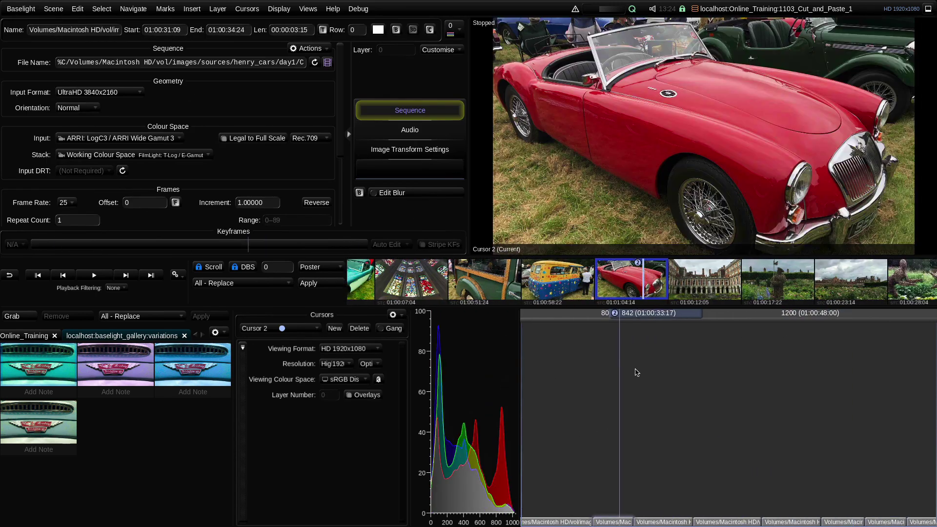
pyautogui.moveTo(801, 477); pyautogui.dragTo(543, 525)
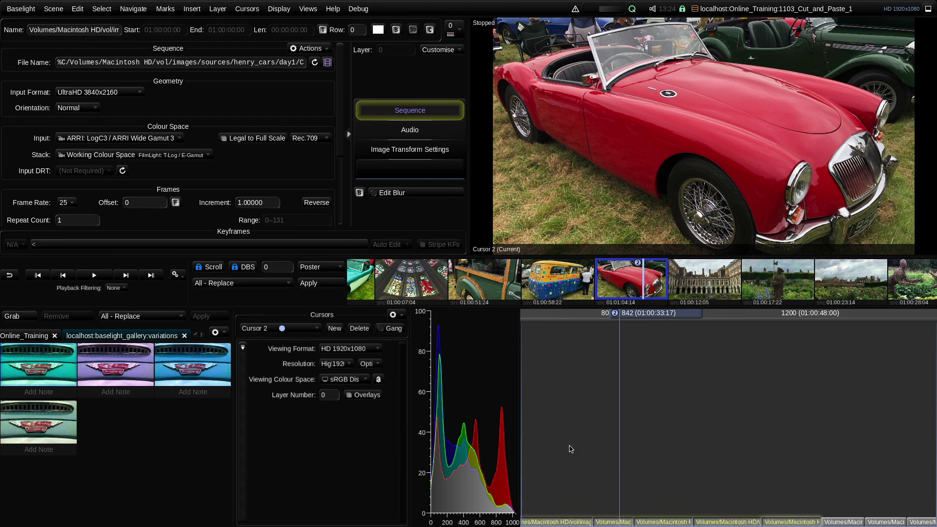
pyautogui.hotkey('ctrl', 'i')
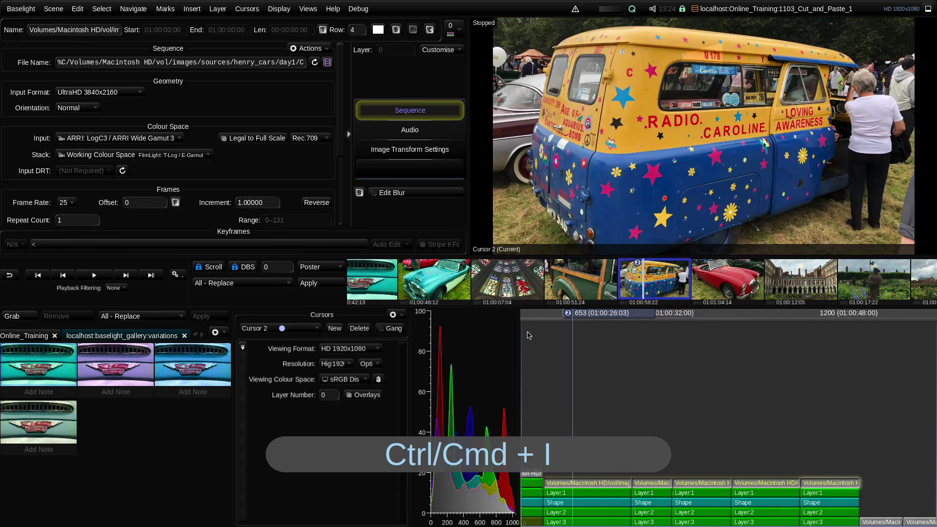
# Step: Try pasting the copied first shot's stack at the cursor at frame 679, above the existing strips, and undo it
pyautogui.click(78, 9)
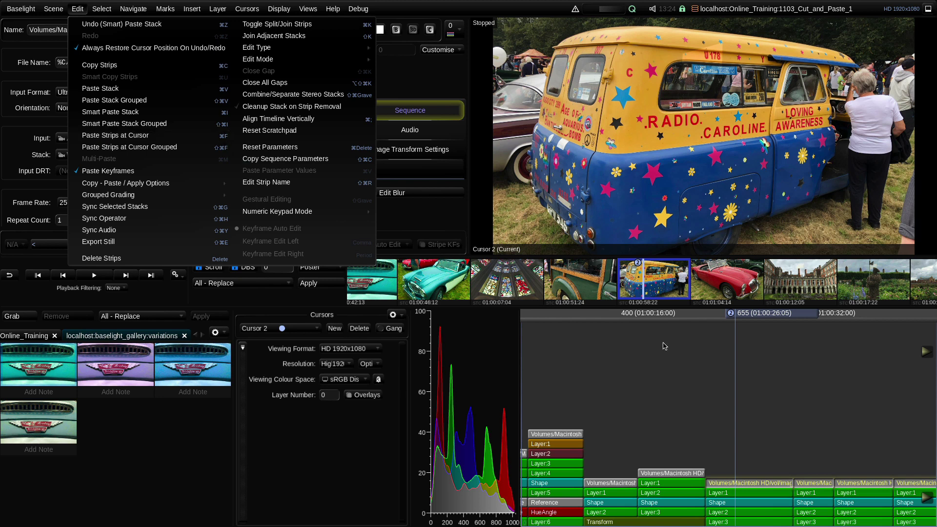
pyautogui.click(223, 139)
pyautogui.moveTo(773, 315)
pyautogui.mouseDown()
pyautogui.moveTo(765, 318)
pyautogui.moveTo(784, 316)
pyautogui.mouseUp()
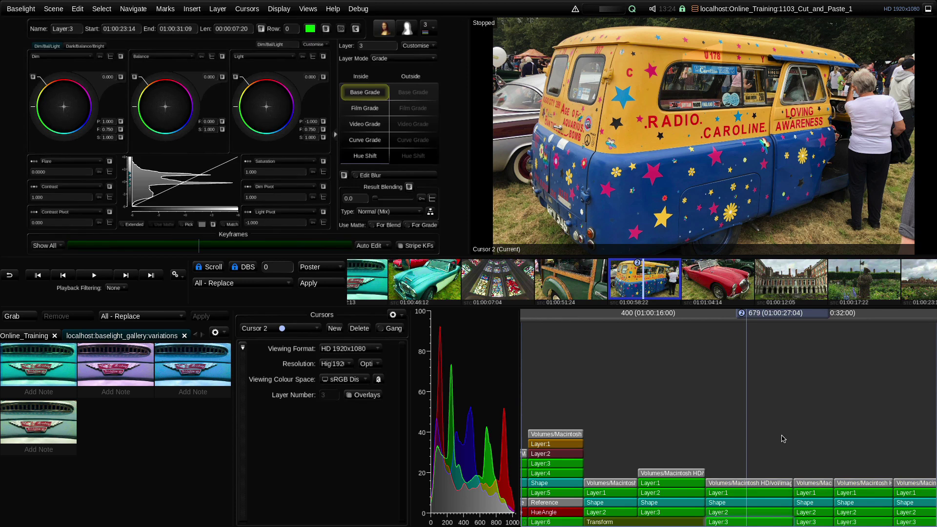
pyautogui.click(791, 485)
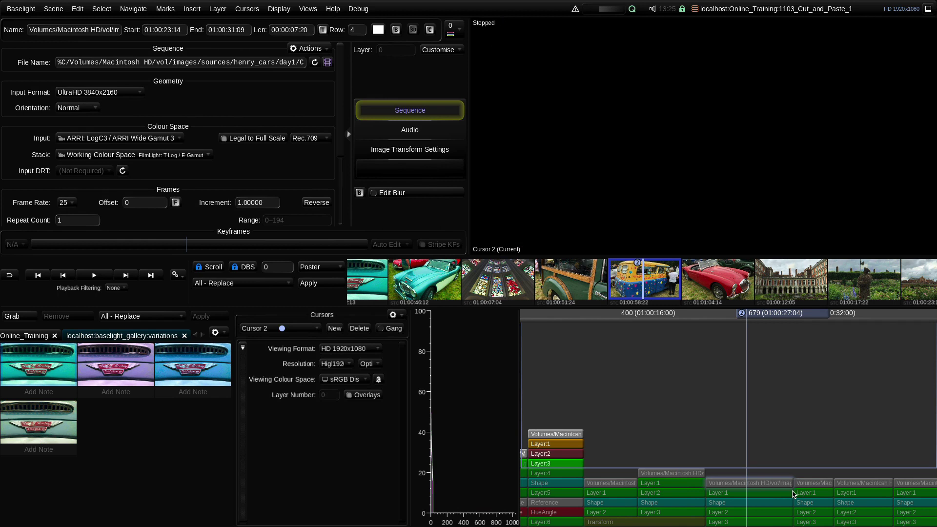
pyautogui.hotkey('ctrl', 'f')
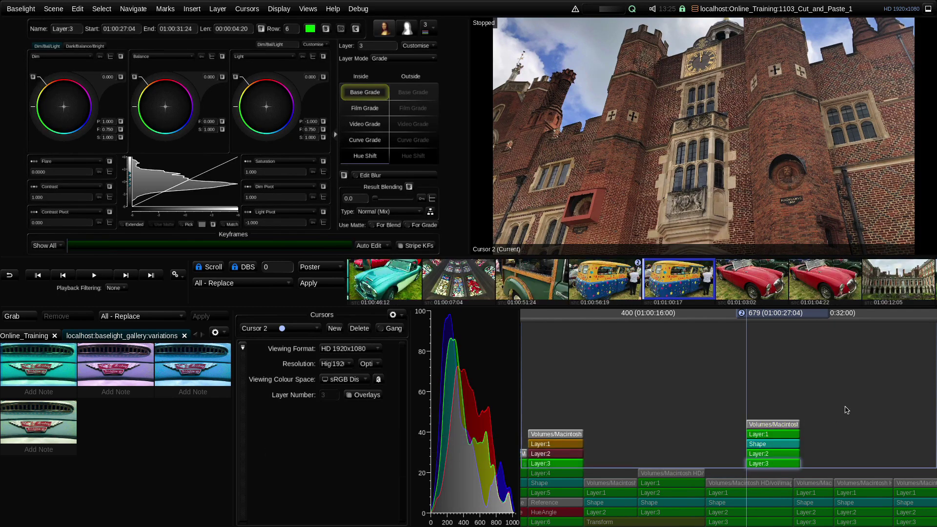
pyautogui.hotkey('ctrl', 'z')
# Step: Try pasting the copied stack at frame 679 into the existing strips' own rows, and undo the paste
pyautogui.hotkey('ctrl', 'shift', 'z')
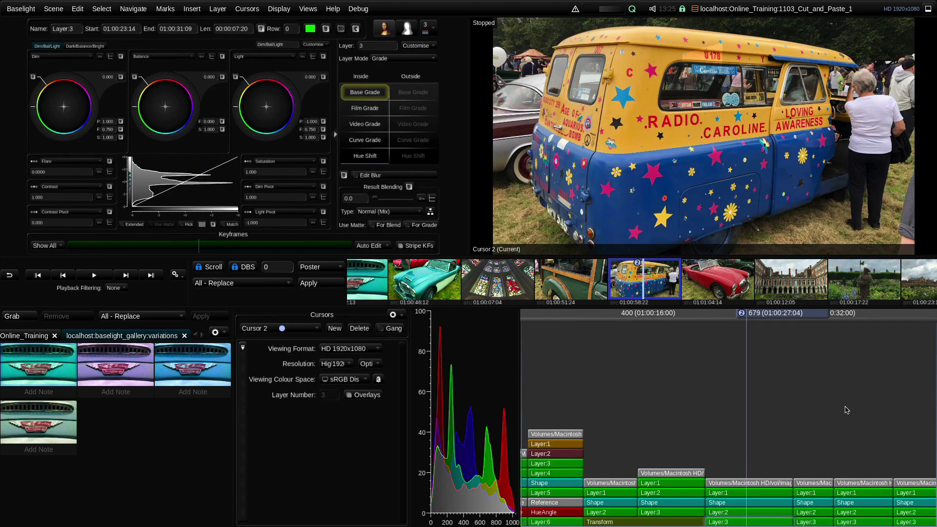
pyautogui.hotkey('ctrl', 'f')
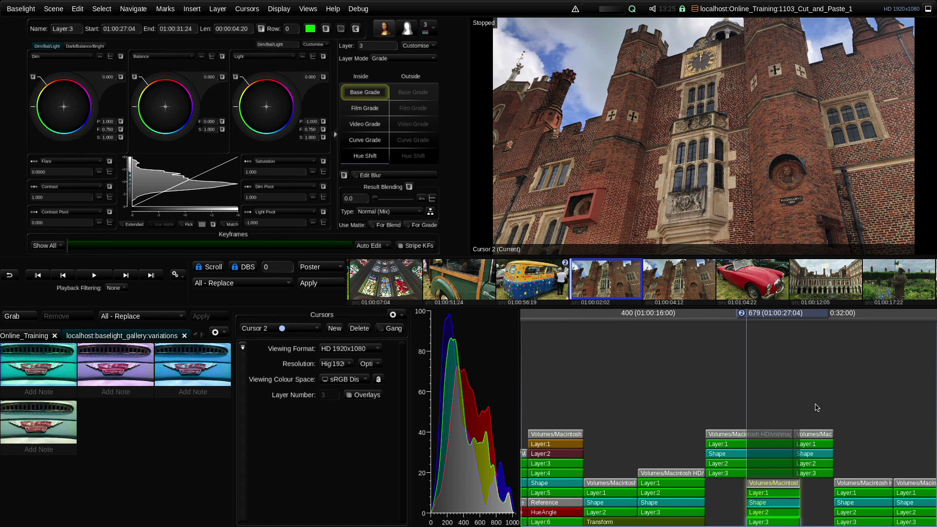
pyautogui.hotkey('ctrl', 'z')
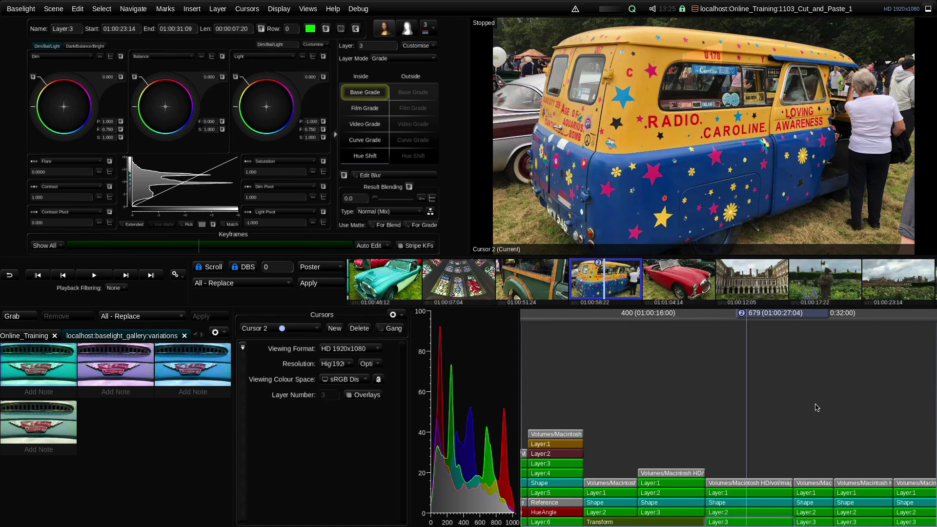
# Step: Try pasting the wooden car's Layer:1, the bus's Shape and the red car's Layer:1 at frame 679 above the stacks, and undo it
pyautogui.click(685, 484)
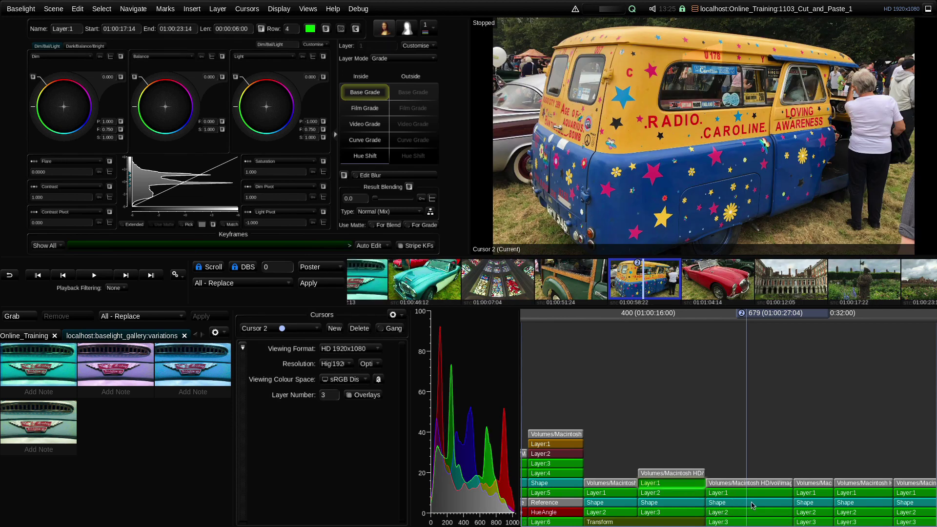
pyautogui.keyDown('ctrl'); pyautogui.click(753, 506); pyautogui.keyUp('ctrl')
pyautogui.keyDown('ctrl'); pyautogui.click(824, 494); pyautogui.keyUp('ctrl')
pyautogui.keyDown('ctrl'); pyautogui.click(851, 494); pyautogui.keyUp('ctrl')
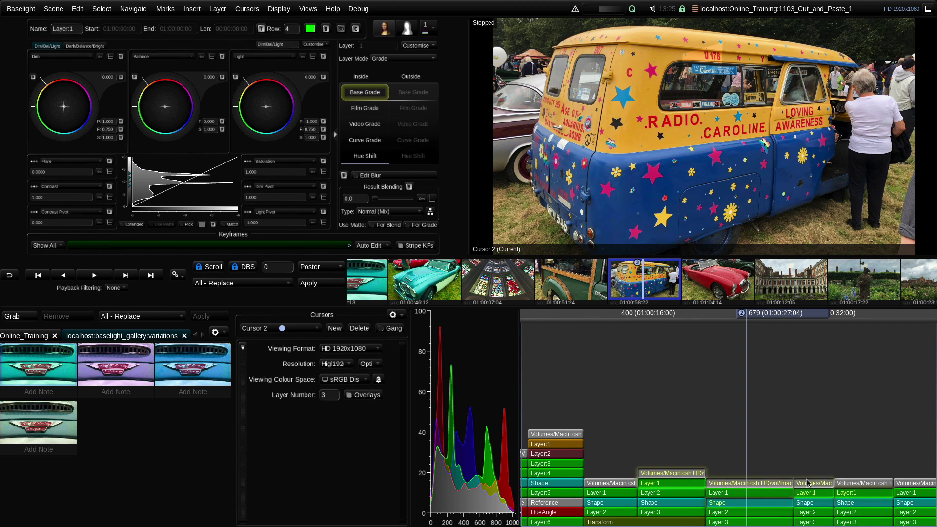
pyautogui.hotkey('ctrl', 'v')
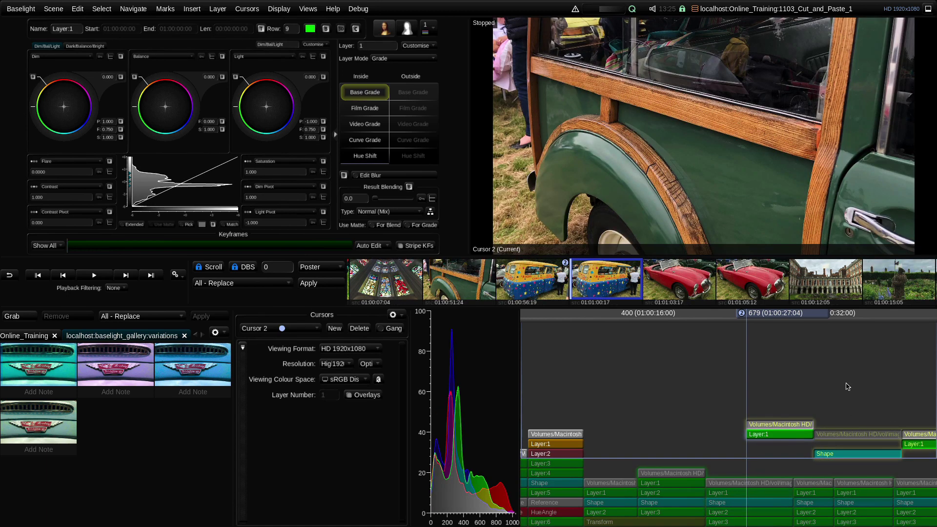
pyautogui.moveTo(803, 313); pyautogui.dragTo(824, 318)
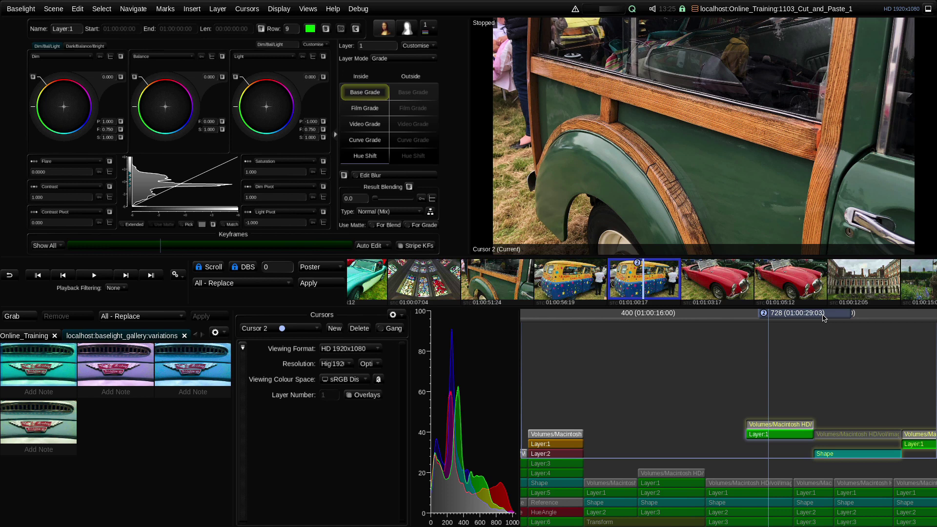
pyautogui.hotkey('ctrl', 'x')
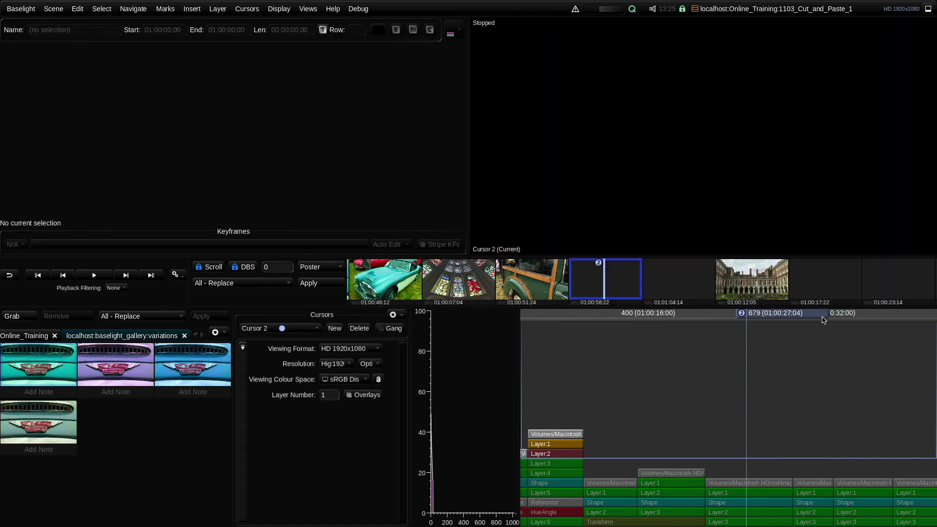
pyautogui.click(781, 432)
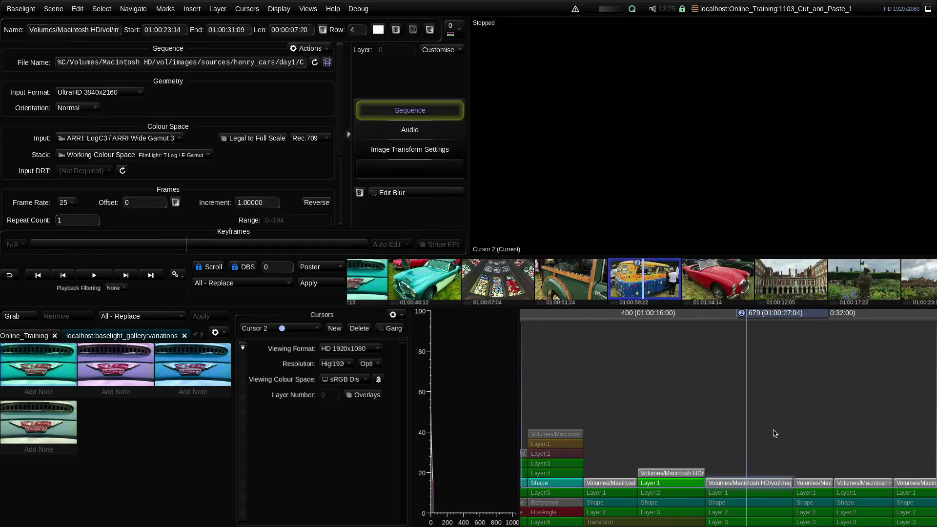
# Step: Select all stack tops, copy these sequence strips, and return the cursor to the first frame
pyautogui.click(102, 8)
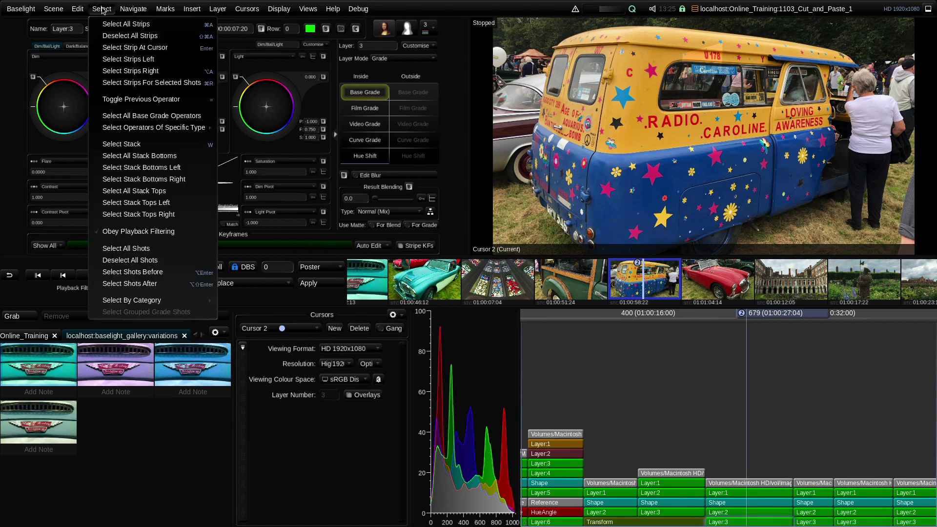
pyautogui.click(161, 201)
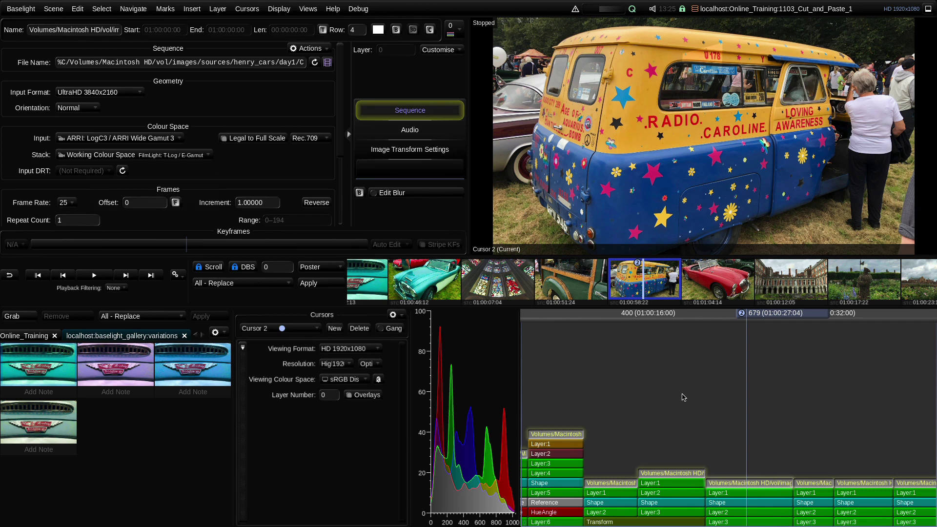
pyautogui.hotkey('ctrl', 'c')
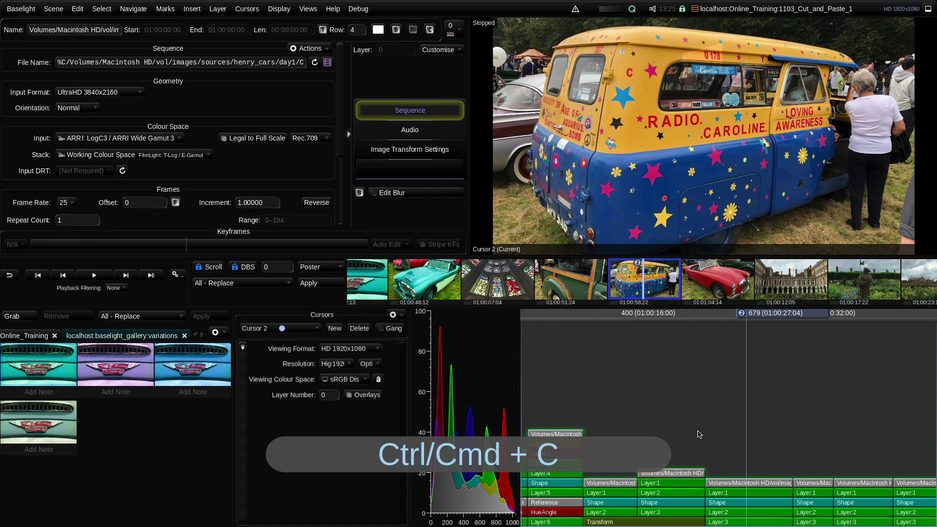
pyautogui.press('Home')
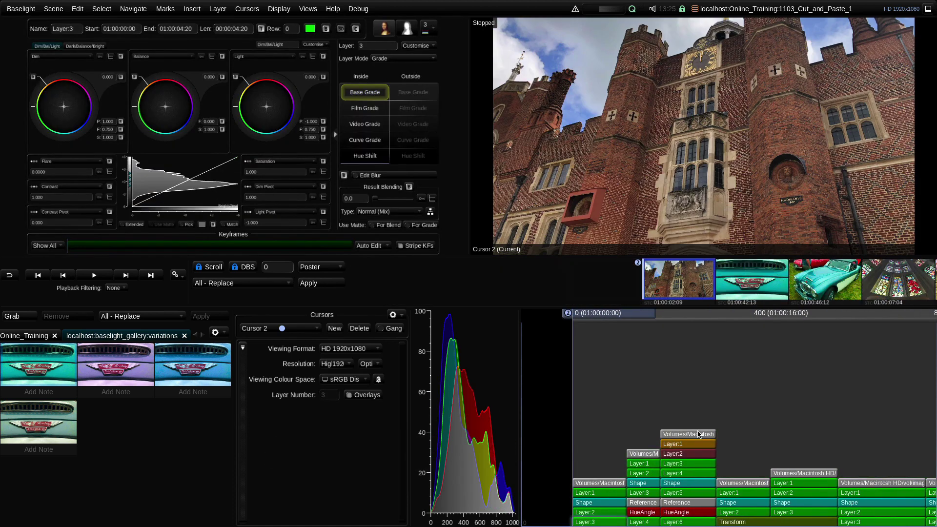
pyautogui.click(699, 435)
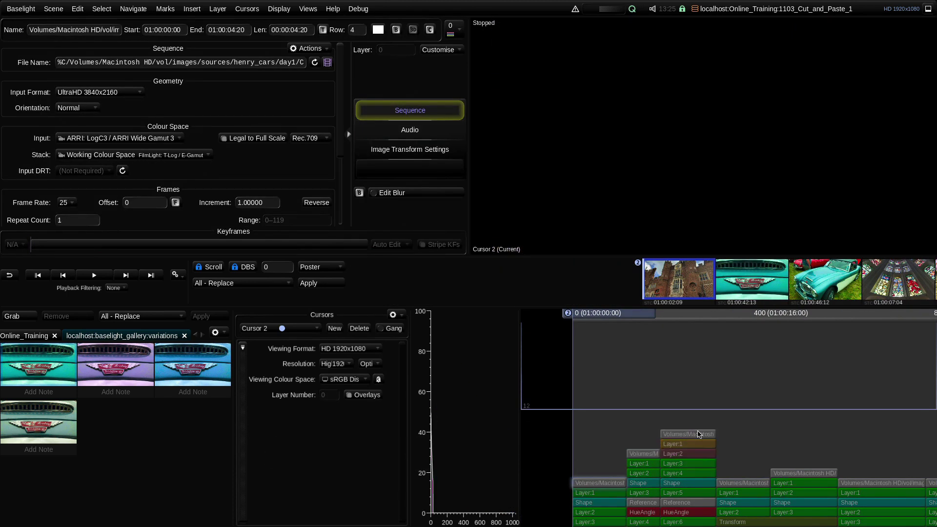
pyautogui.click(697, 406)
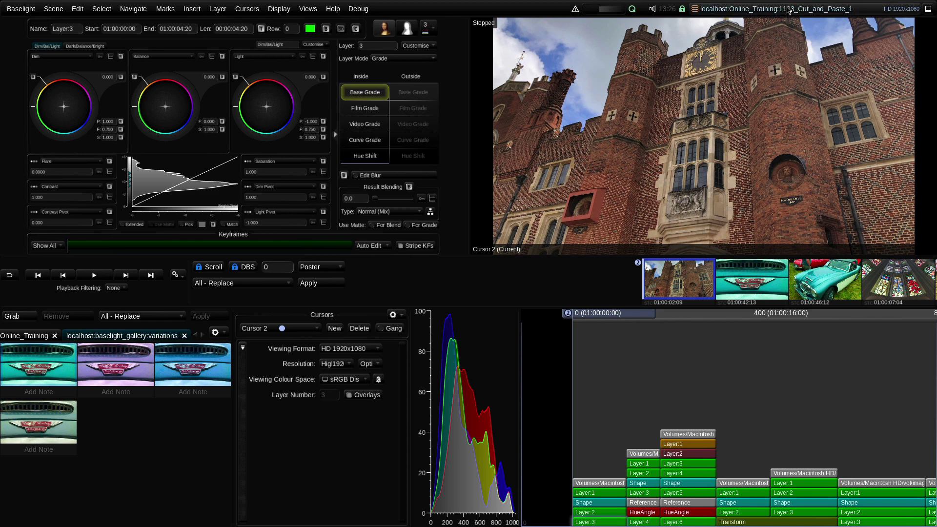
# Step: Switch to the 1103_Cut_and_Paste_destination scene and paste the copied strips at frame 0, keeping the /Volumes/Macintosh HD container
pyautogui.click(817, 10)
pyautogui.click(884, 38)
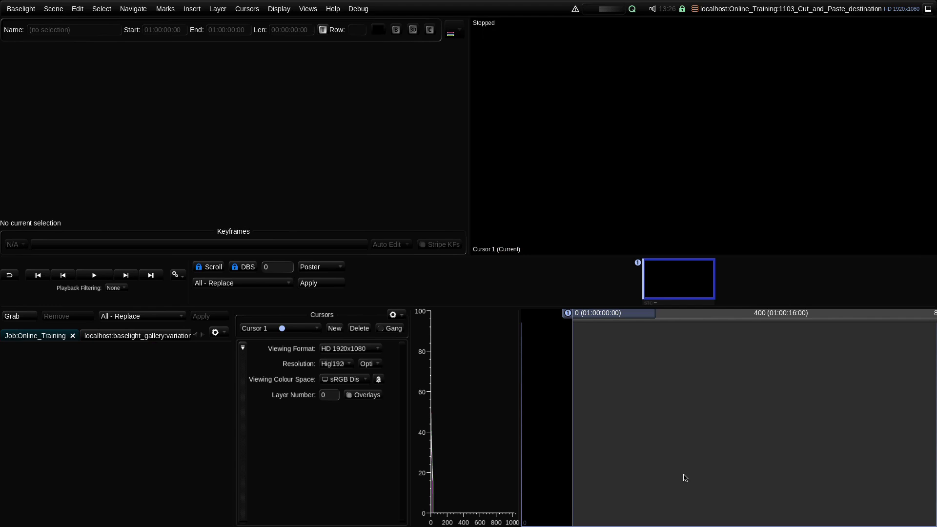
pyautogui.hotkey('ctrl', 'f')
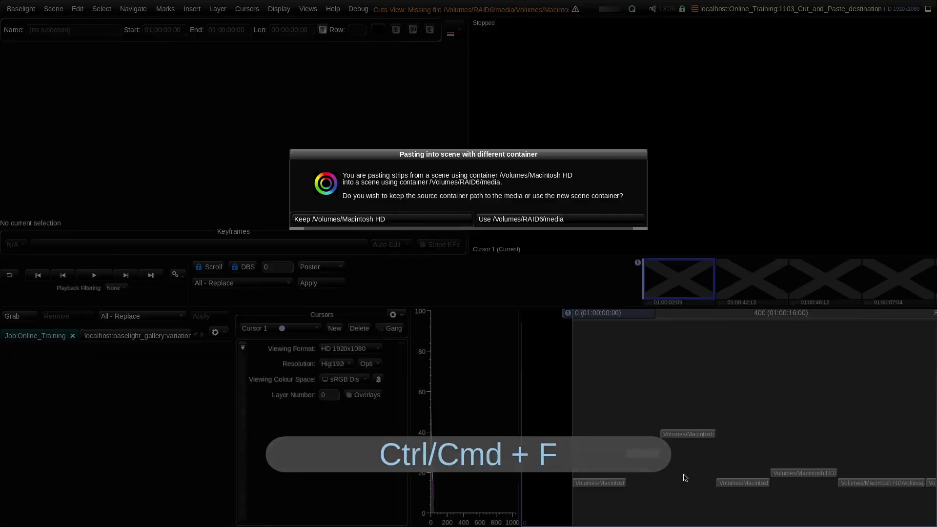
pyautogui.click(394, 219)
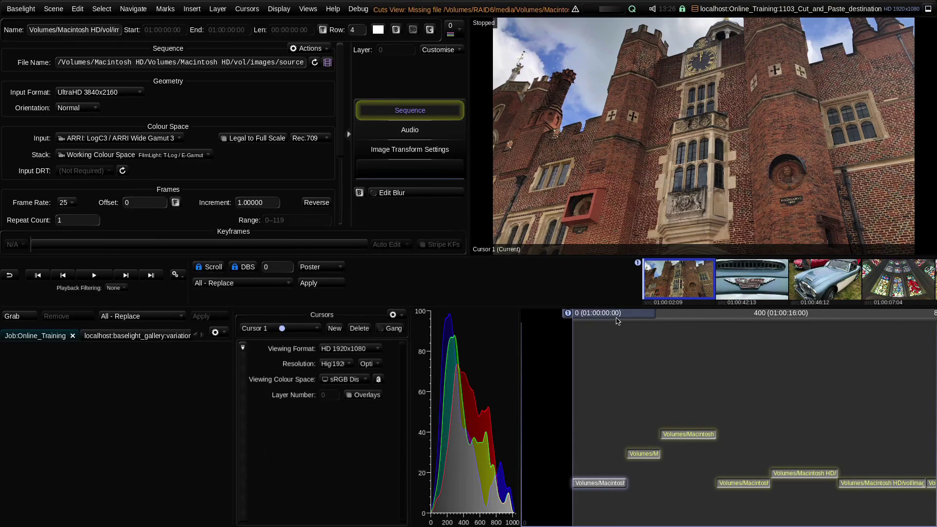
# Step: Review the pasted shots by scrubbing the timeline, deselect the strips, and go to the blue car shot
pyautogui.moveTo(621, 317); pyautogui.dragTo(857, 314)
pyautogui.moveTo(935, 314); pyautogui.dragTo(573, 317)
pyautogui.press('Home')
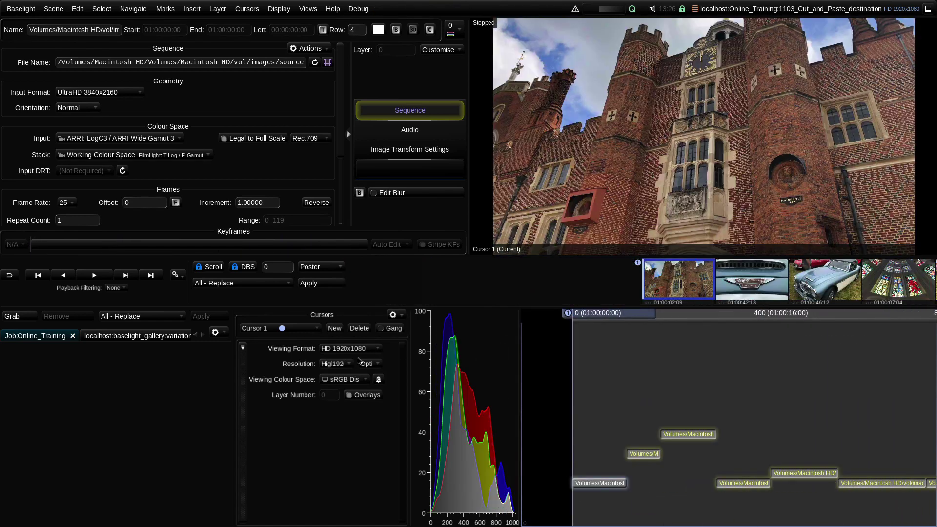
pyautogui.click(731, 379)
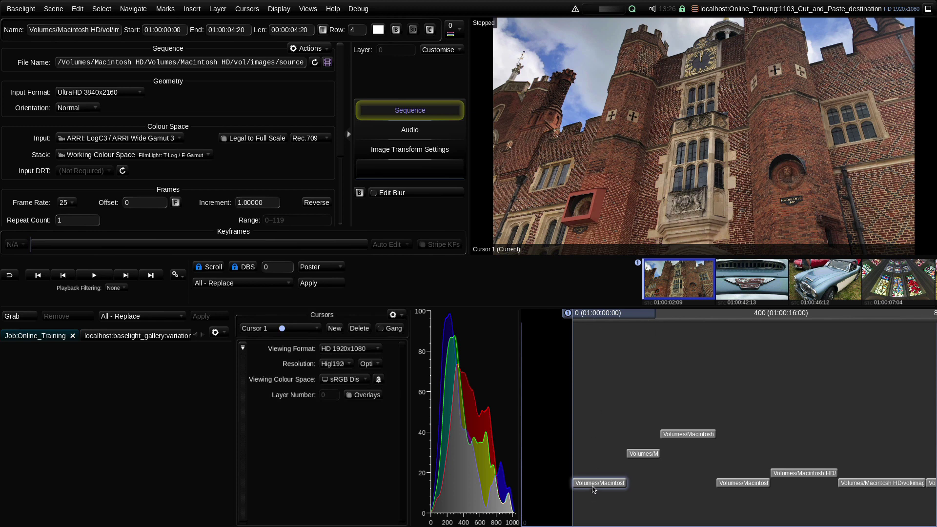
pyautogui.click(820, 281)
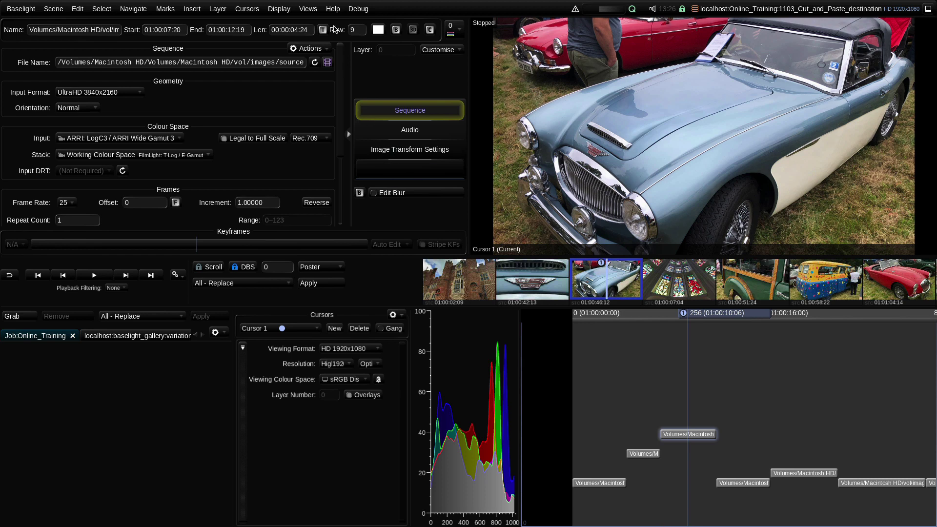
# Step: Align the stack bottoms of all strips with the Flatten preset in Timeline Alignment, and return to the first frame
pyautogui.click(313, 11)
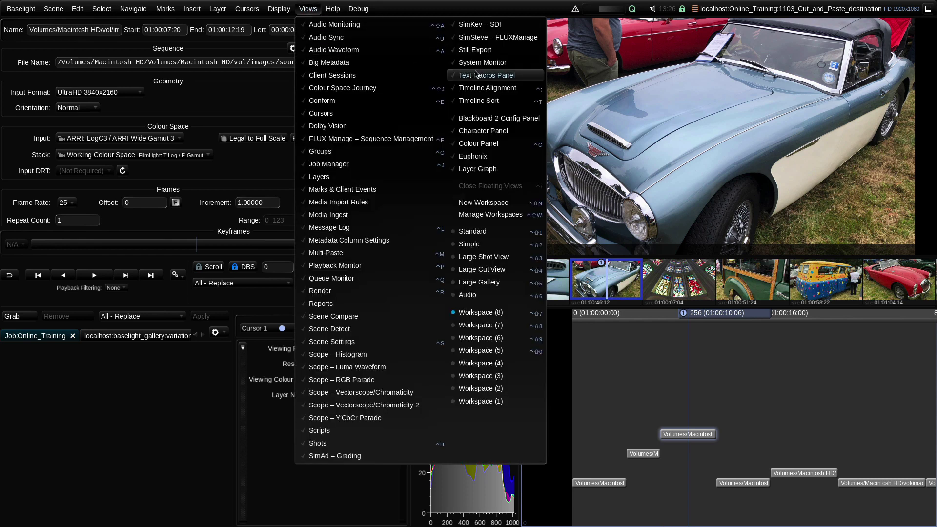
pyautogui.click(532, 92)
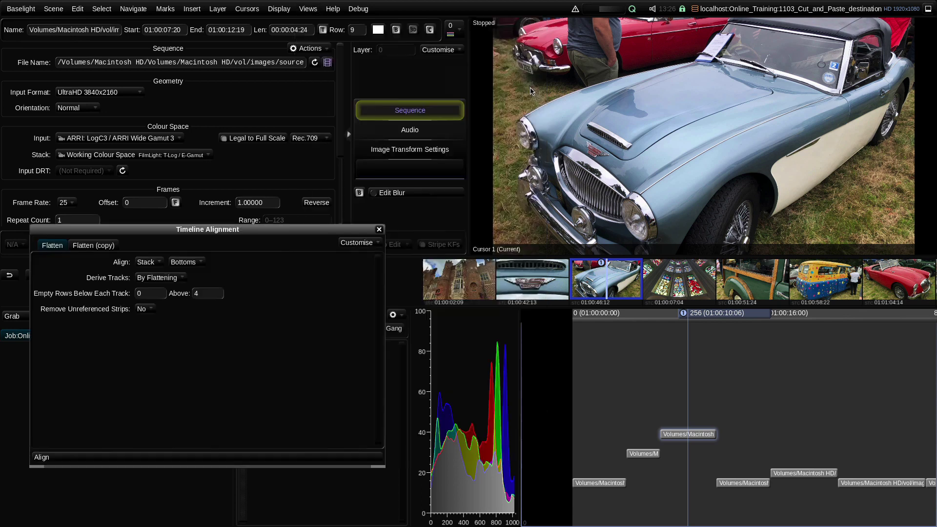
pyautogui.click(195, 460)
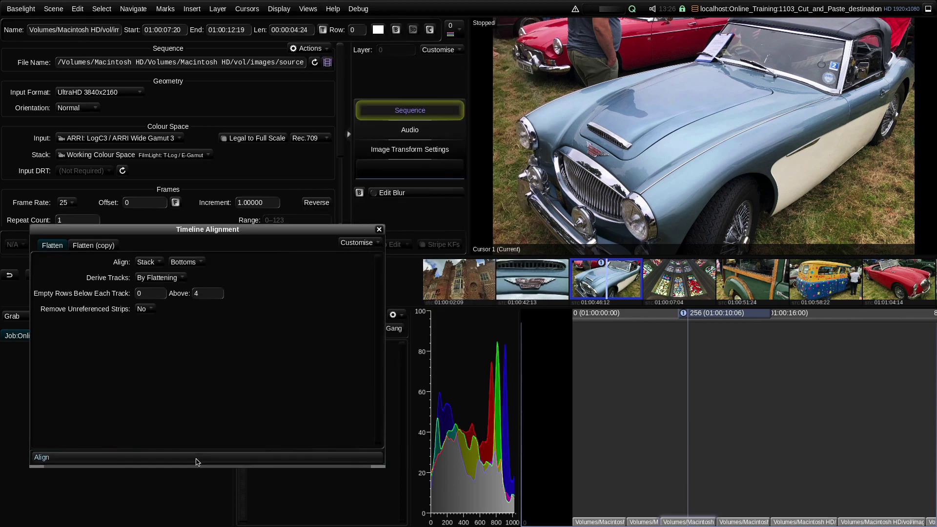
pyautogui.click(379, 230)
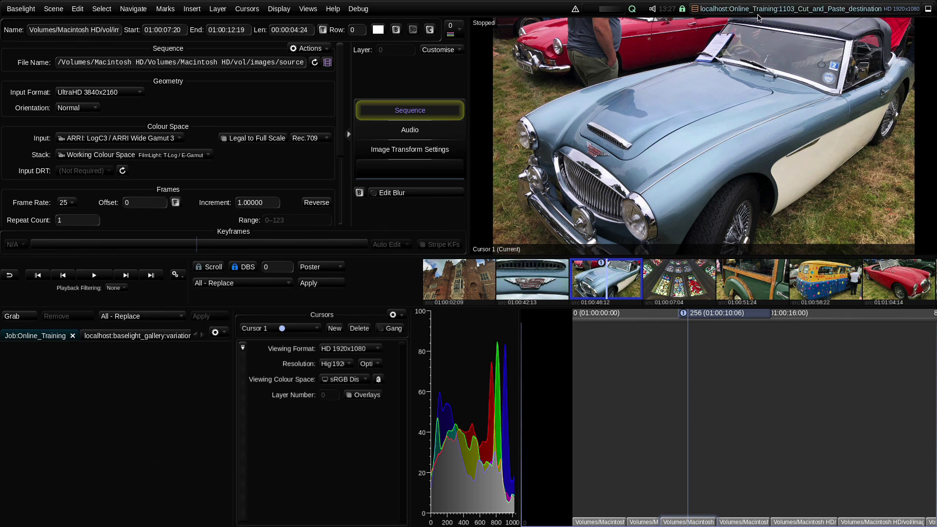
pyautogui.press('Home')
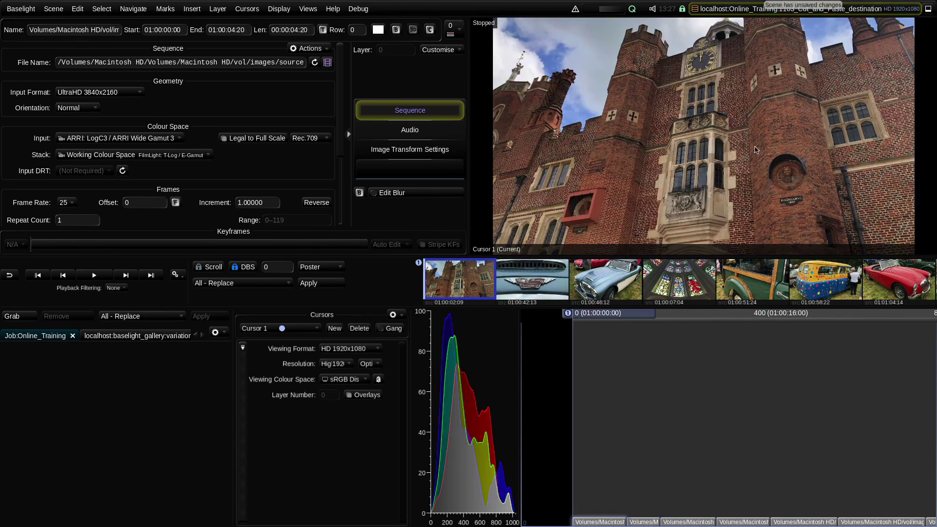
# Step: Switch back to the 1103_Cut_and_Paste_1 scene
pyautogui.click(77, 9)
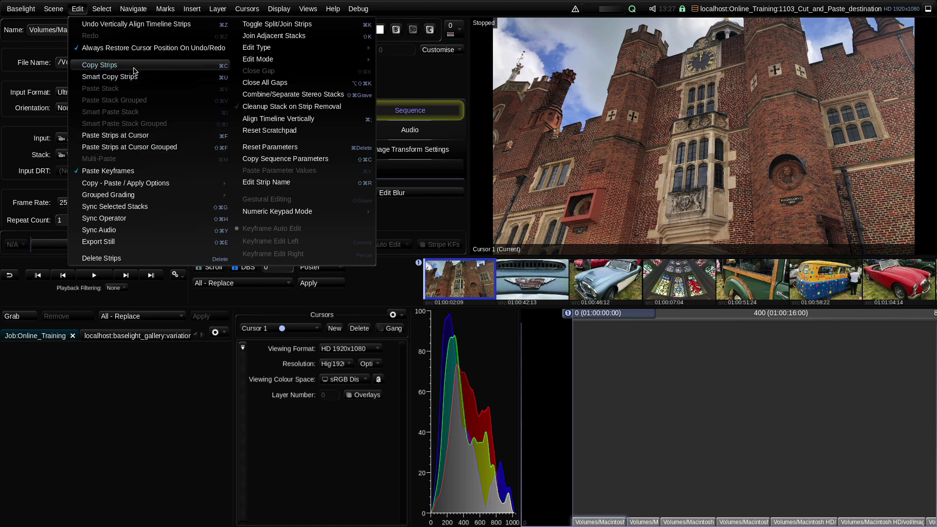
pyautogui.click(793, 6)
pyautogui.click(799, 11)
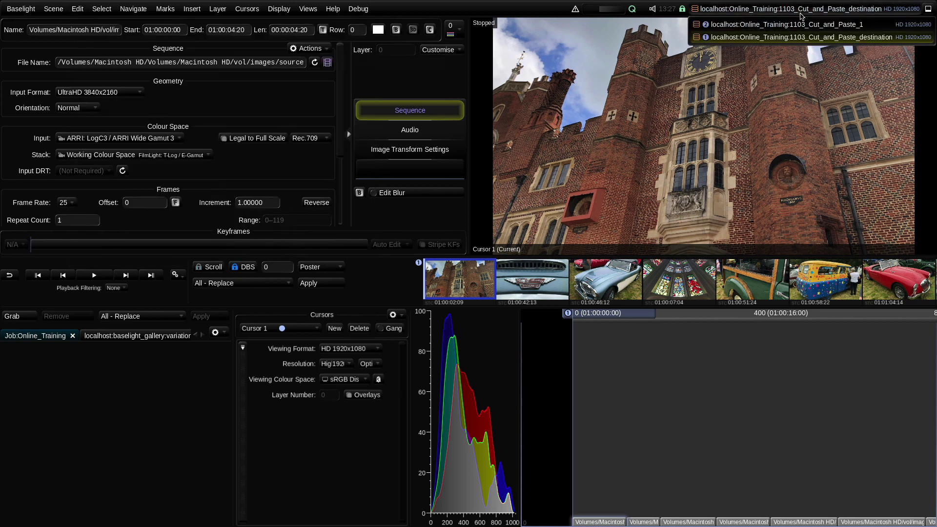
pyautogui.click(759, 25)
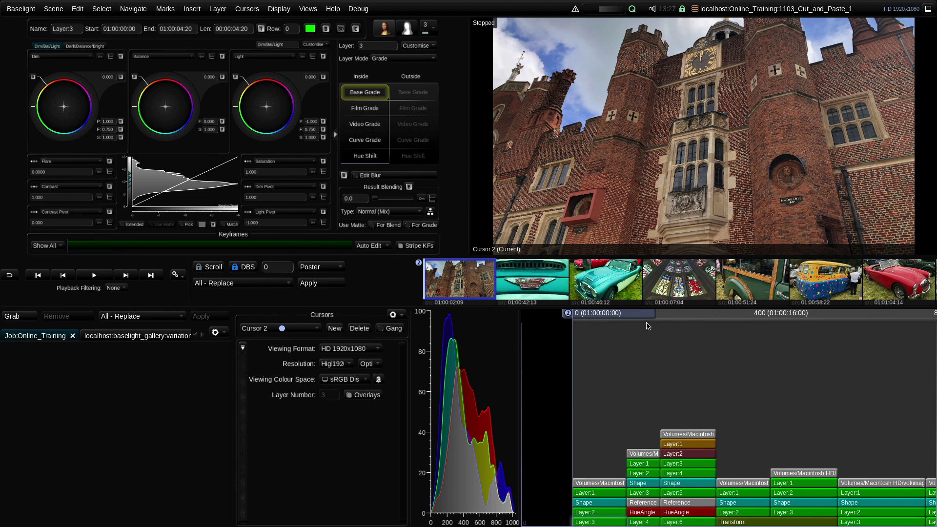
# Step: Examine the available paste commands, including the grouped paste variants and Grouped Grading
pyautogui.click(79, 10)
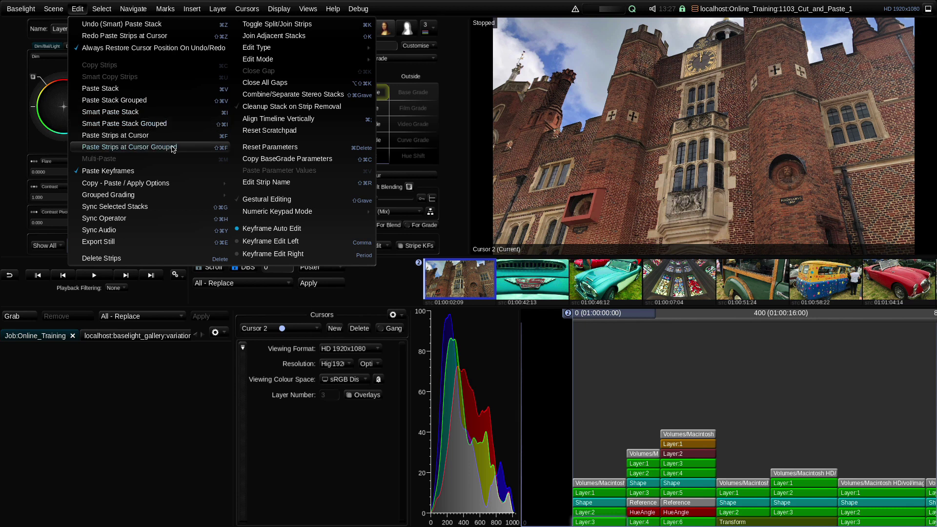
pyautogui.moveTo(149, 196)
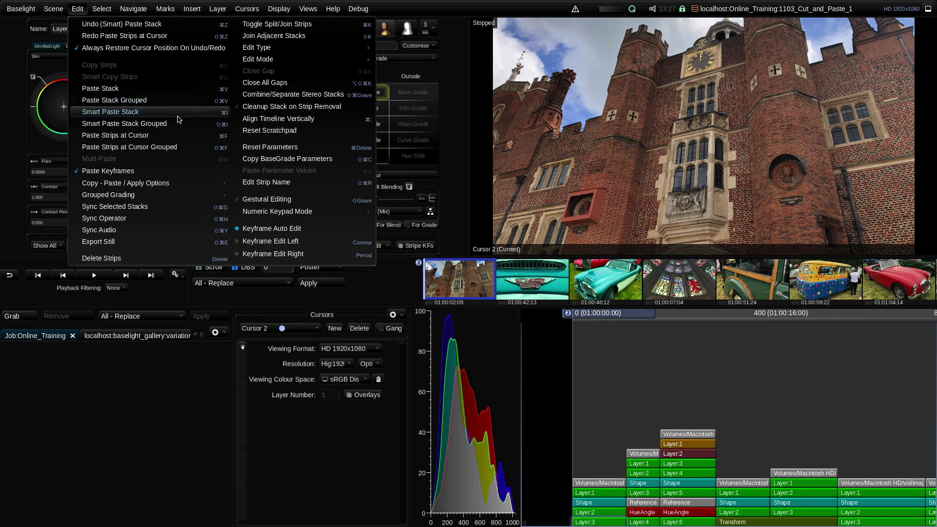
# Step: Inspect the matte of the castle shot's Shape strip around the clock and the matte that Layer 2 receives
pyautogui.click(605, 344)
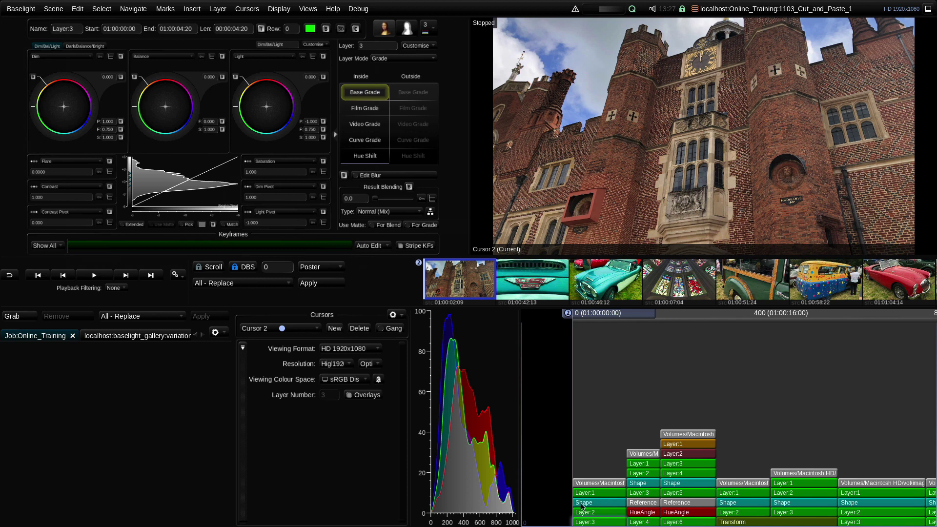
pyautogui.click(598, 504)
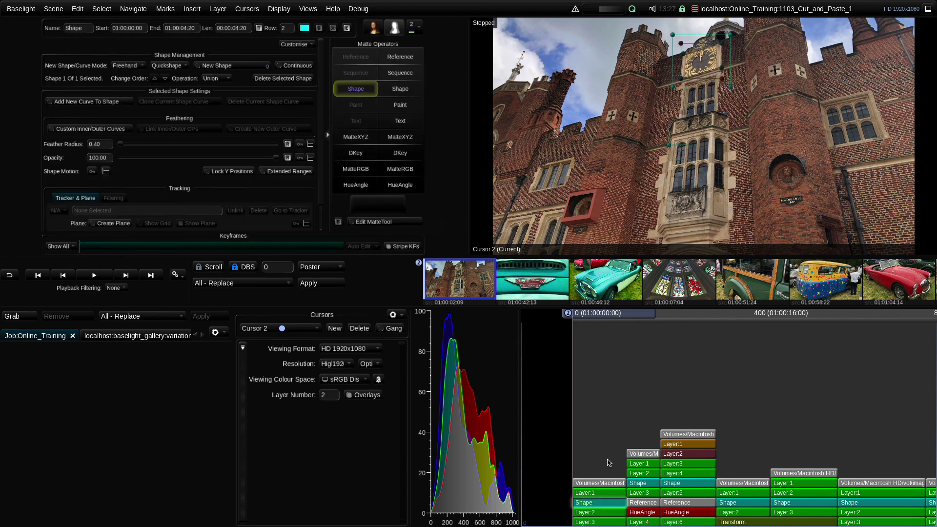
pyautogui.press('m')
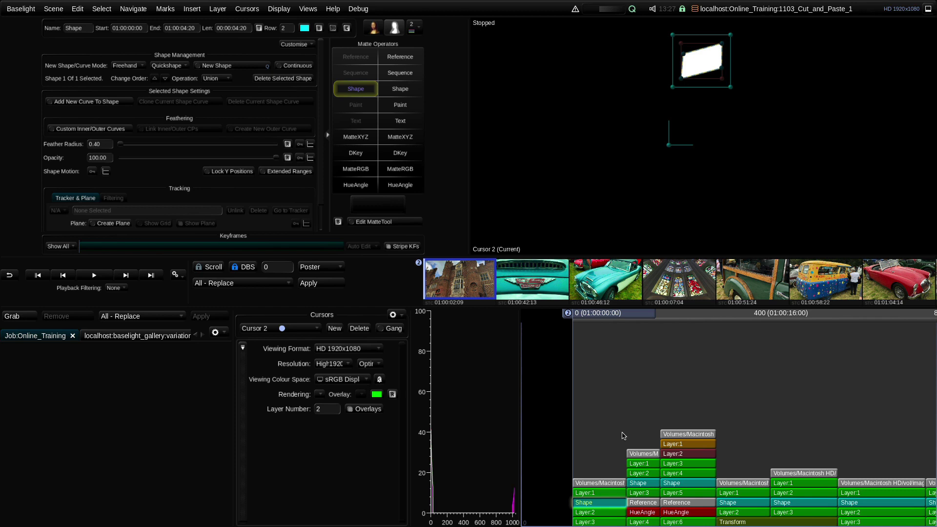
pyautogui.click(607, 514)
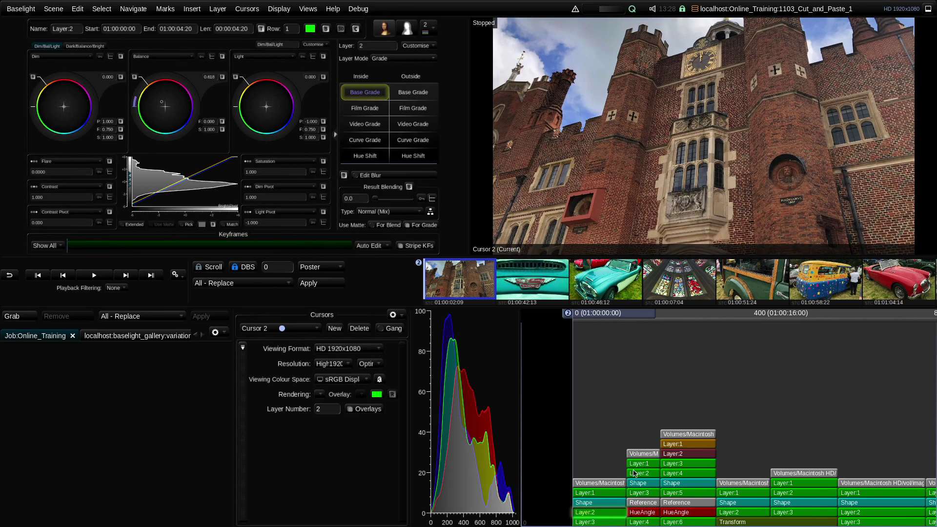
pyautogui.press('m')
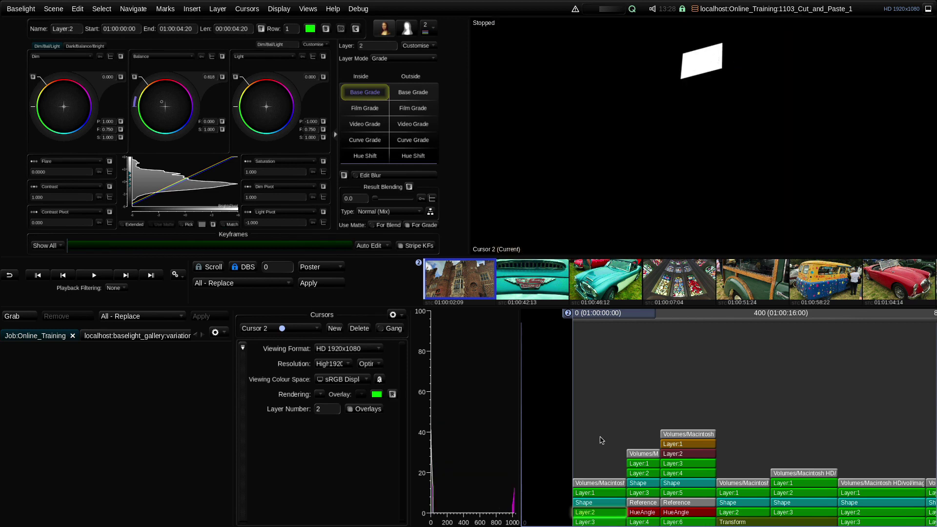
pyautogui.press('m')
# Step: Add a new grade layer below Layer 3 in the castle shot's stack and select its inside Hue Shift
pyautogui.click(606, 522)
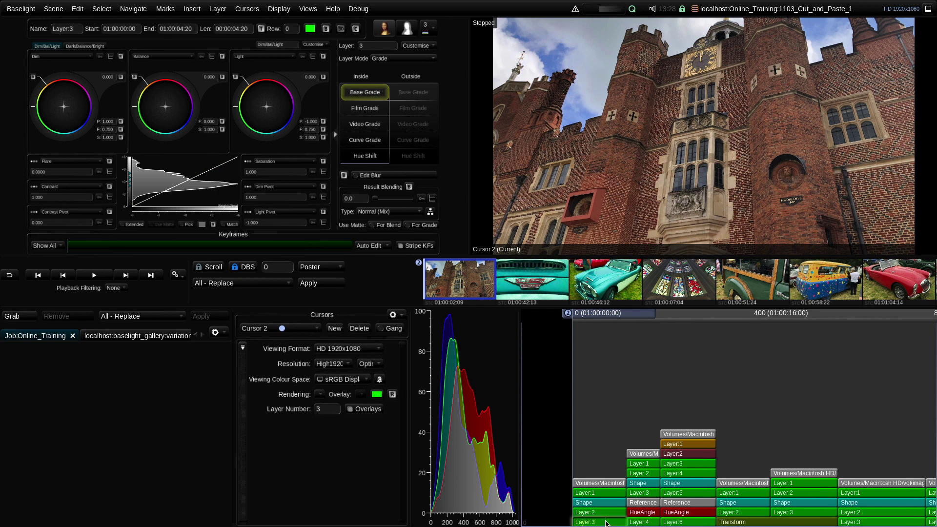
pyautogui.hotkey('ctrl', 'v')
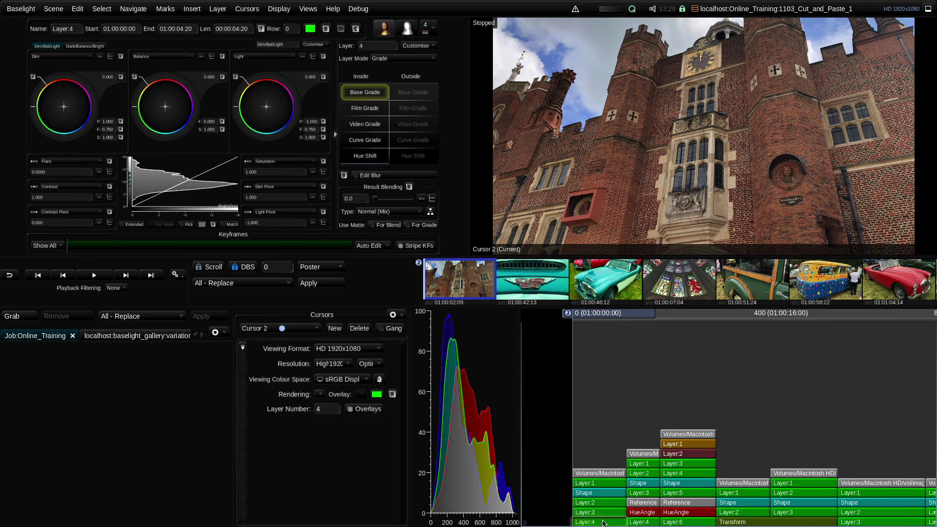
pyautogui.click(365, 157)
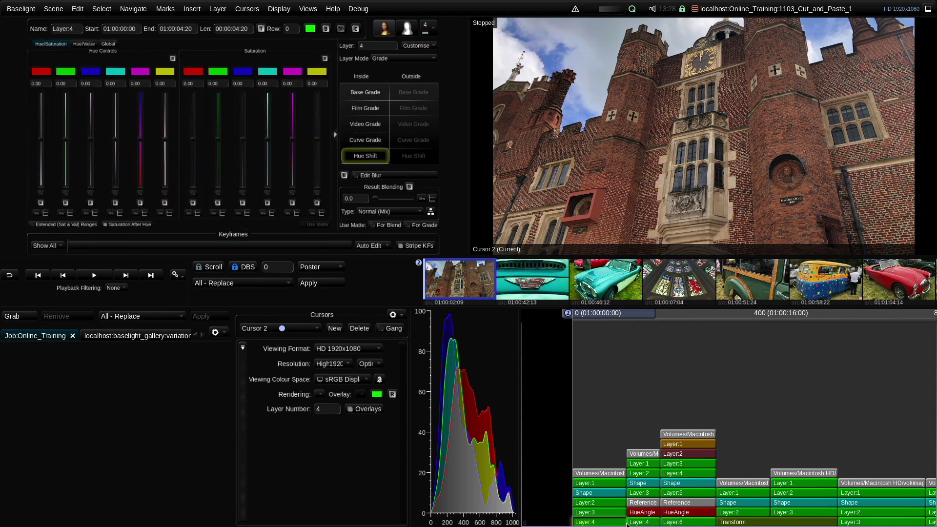
# Step: Copy the castle shot's Shape strip and paste it as a grouped strip to supply the new bottom layer's matte
pyautogui.click(600, 493)
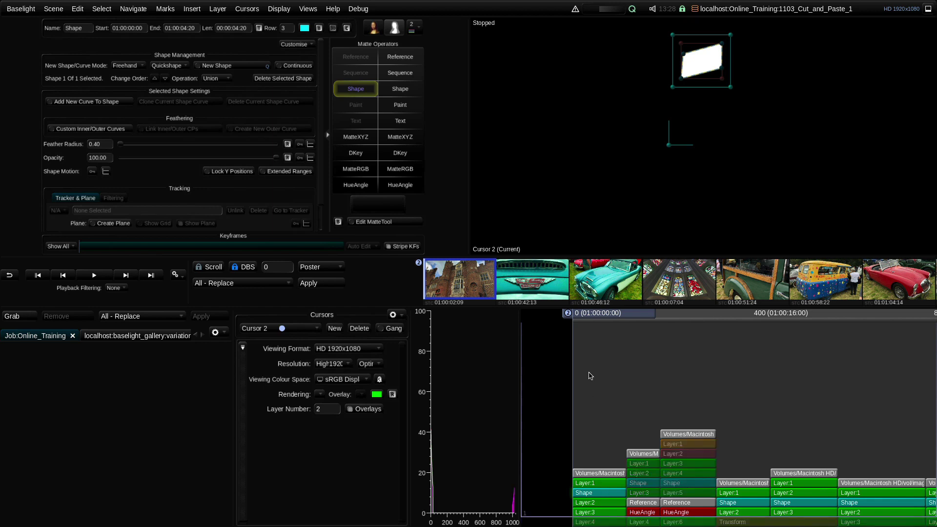
pyautogui.click(76, 10)
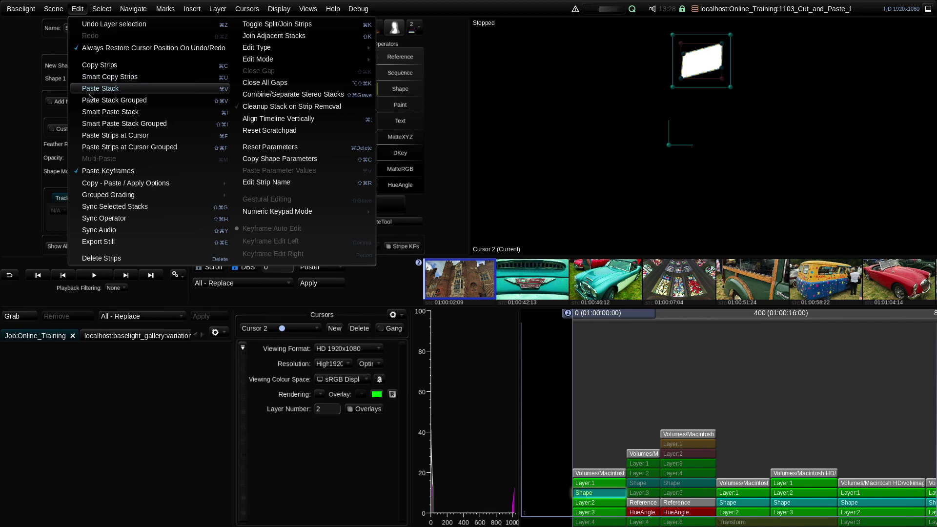
pyautogui.click(163, 101)
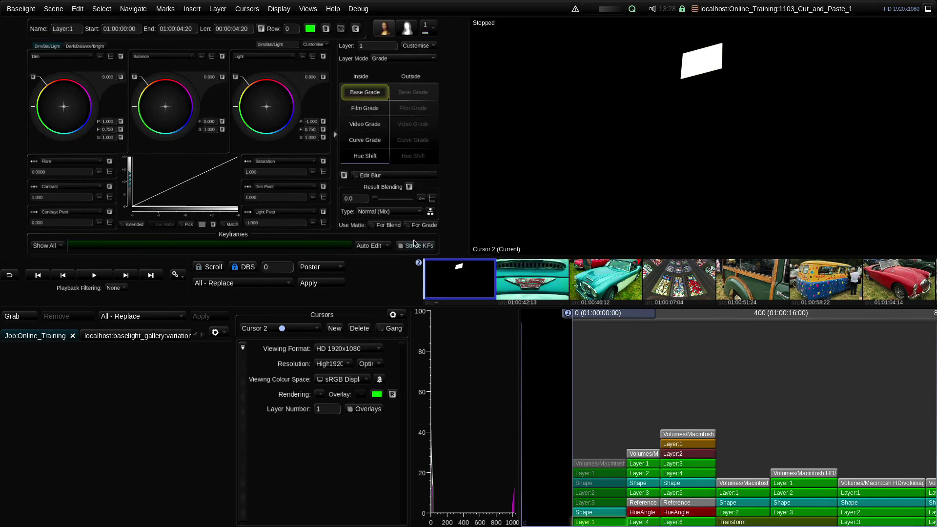
# Step: Turn off the matte view and set the bottom layer's outside global Hue Shift to about -111
pyautogui.click(364, 154)
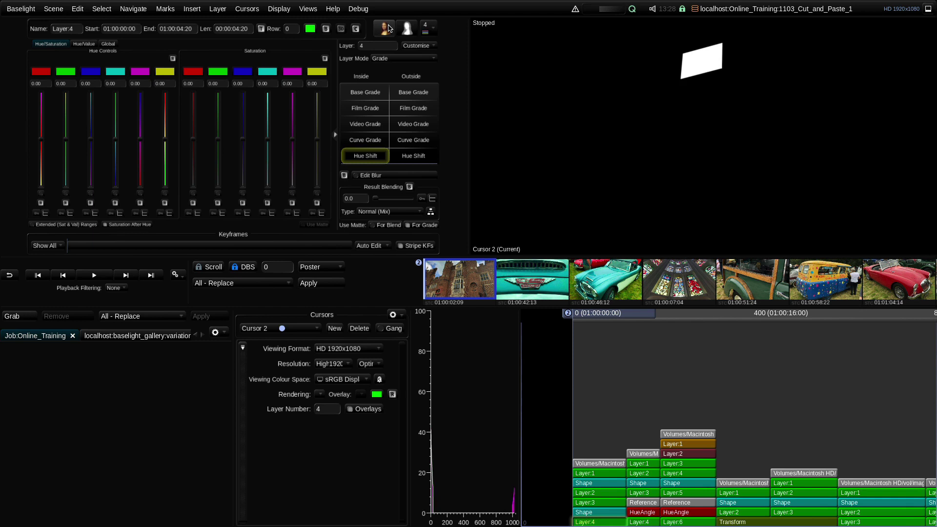
pyautogui.click(386, 28)
pyautogui.click(406, 157)
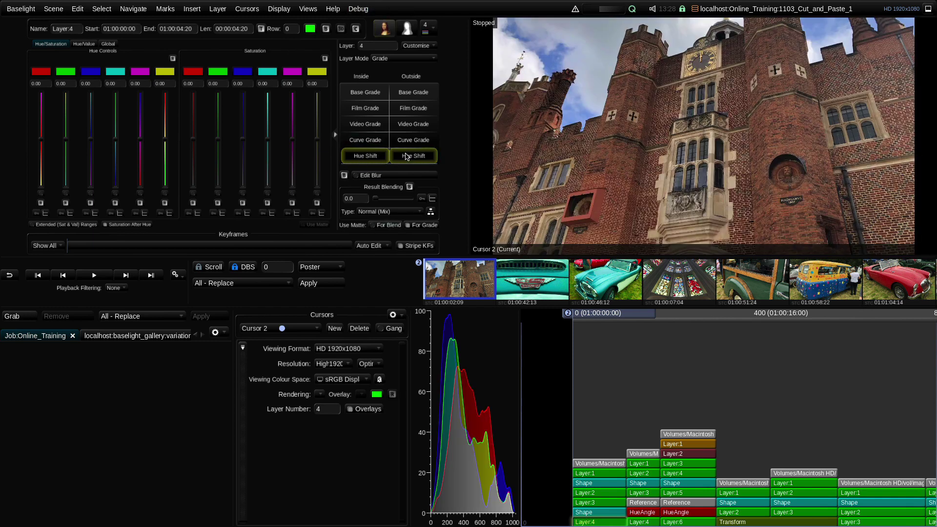
pyautogui.click(107, 43)
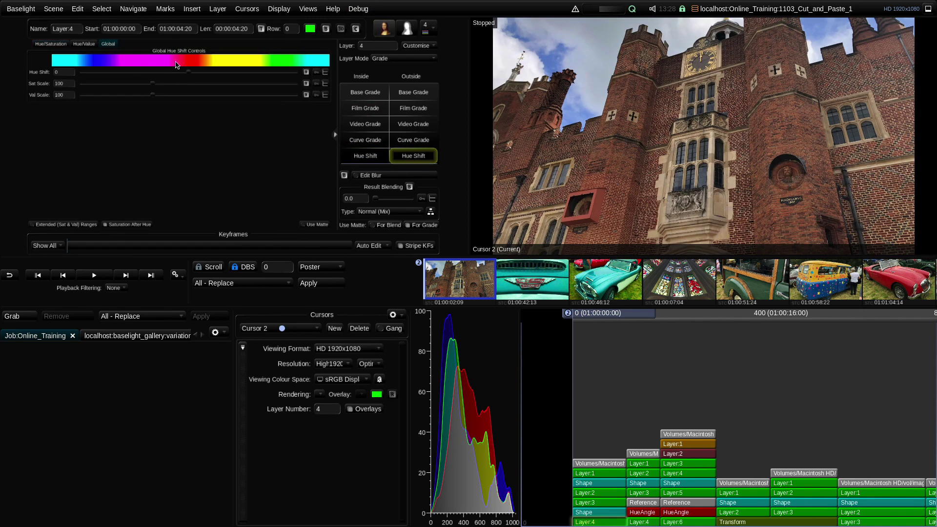
pyautogui.moveTo(187, 72); pyautogui.dragTo(156, 73)
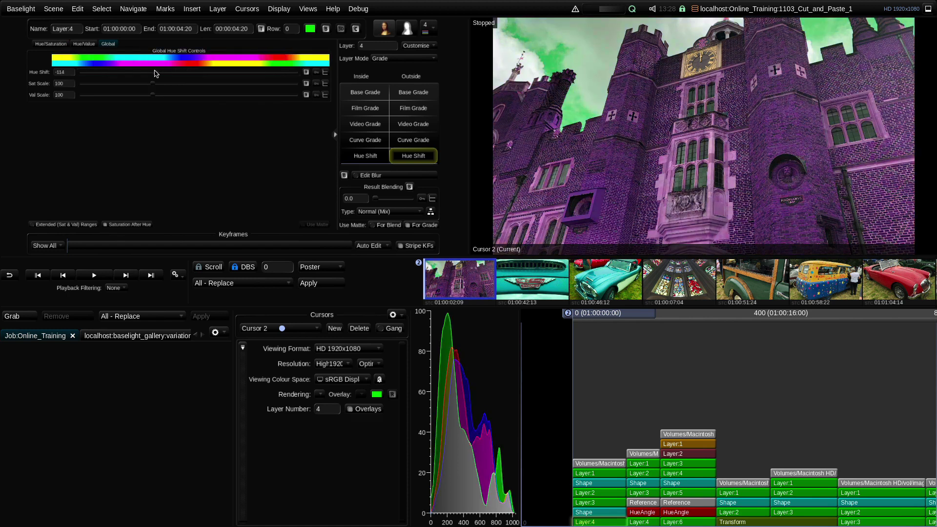
# Step: Extend the lower corners of the grouped clock shape downwards to take in the windows below the clock
pyautogui.click(584, 483)
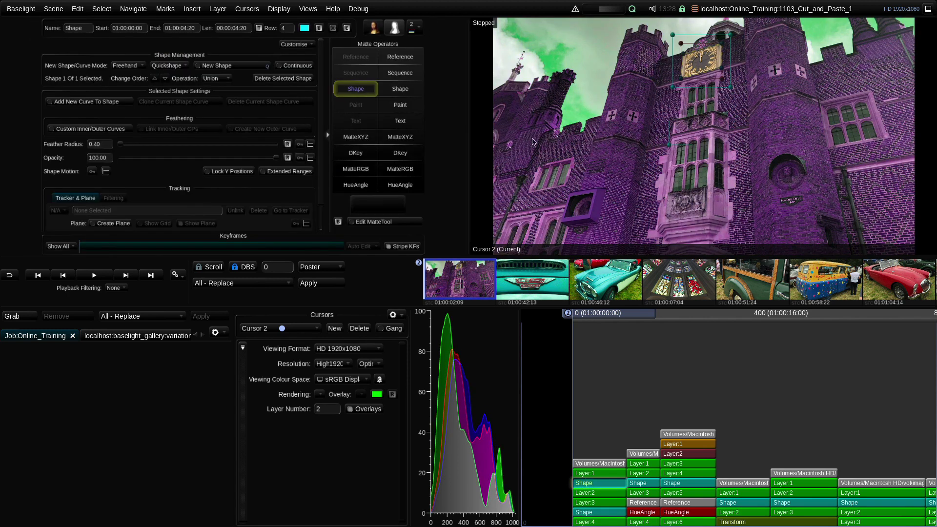
pyautogui.click(685, 80)
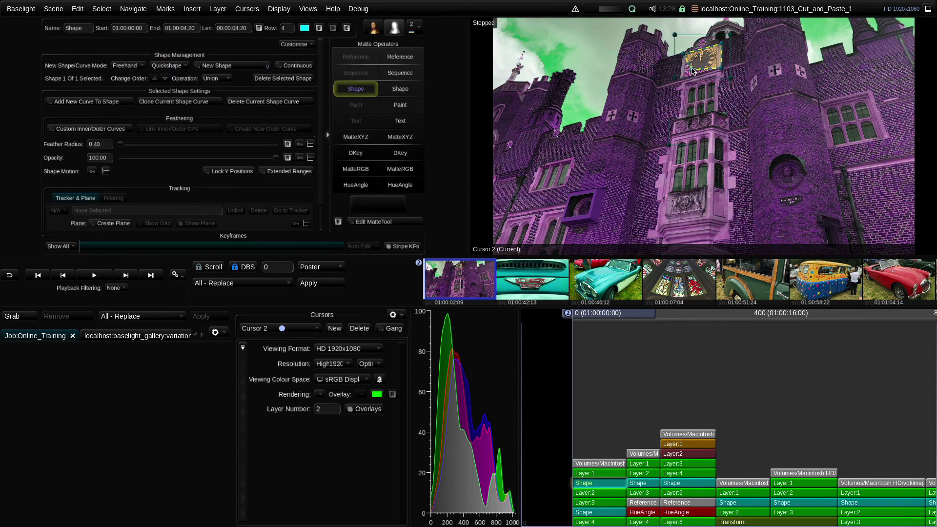
pyautogui.moveTo(687, 77); pyautogui.dragTo(672, 113)
pyautogui.moveTo(723, 68); pyautogui.dragTo(728, 109)
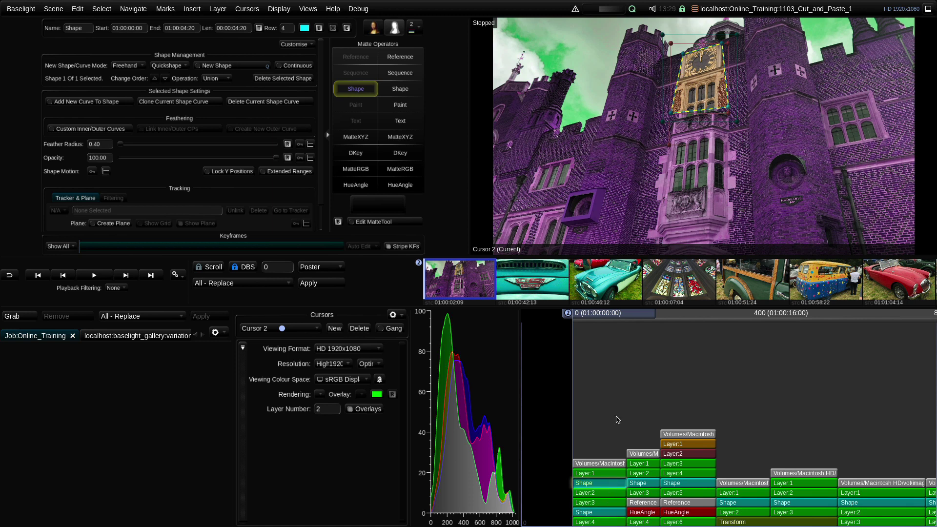
# Step: Compare the two grouped Shape strips in the castle stack and check the edited outline in both layers
pyautogui.press('Down')
pyautogui.press('Down')
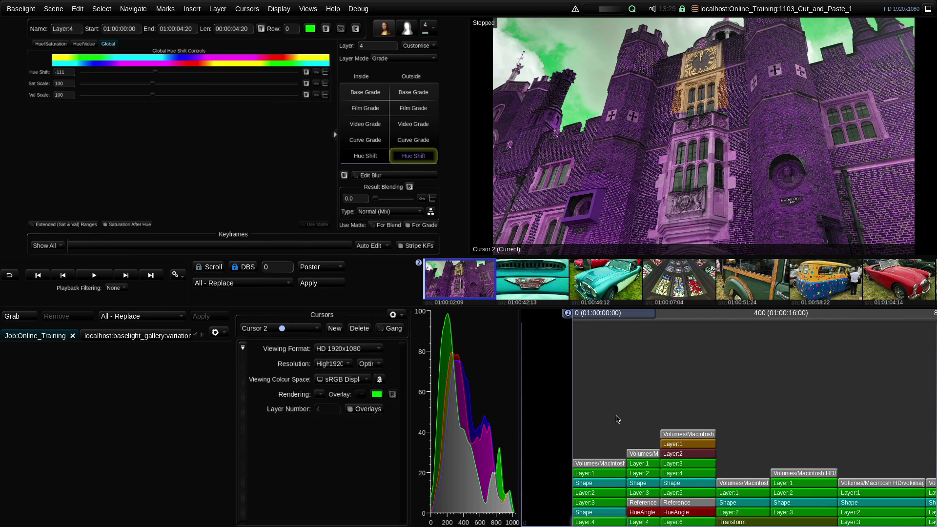
pyautogui.click(601, 484)
pyautogui.click(606, 512)
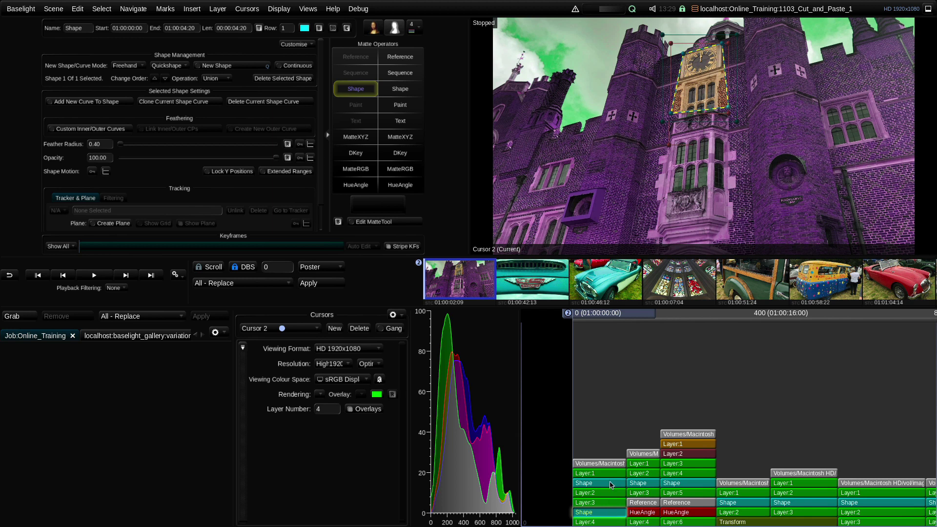
# Step: Colour the grouped Shape strips violet-blue (R 0.299, G 0.164, B 1.000) and rename them Shape(G)
pyautogui.click(610, 485)
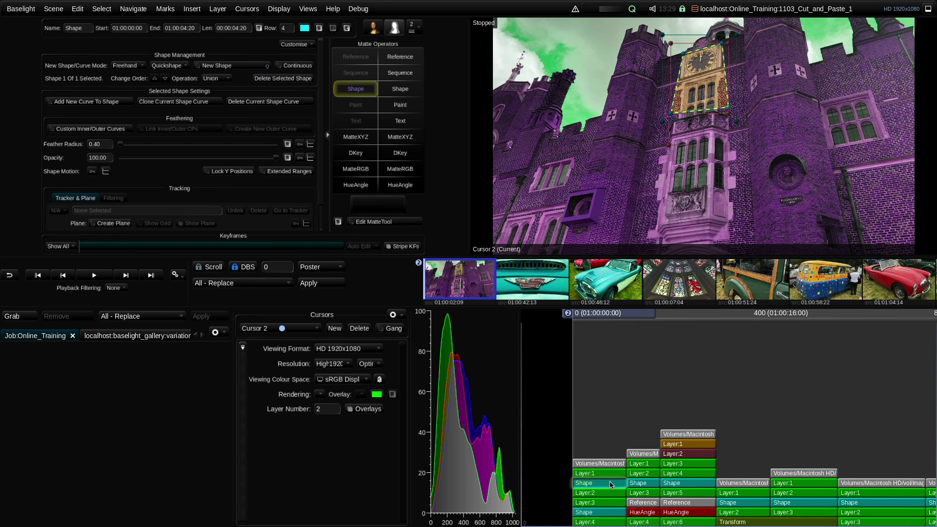
pyautogui.click(305, 29)
pyautogui.click(296, 363)
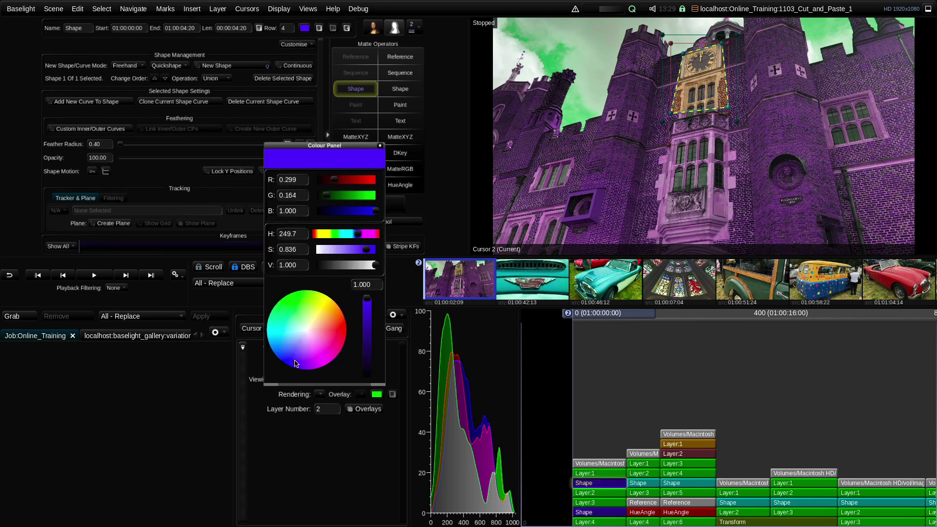
pyautogui.click(91, 31)
pyautogui.write(')')
pyautogui.press('Return')
pyautogui.click(605, 363)
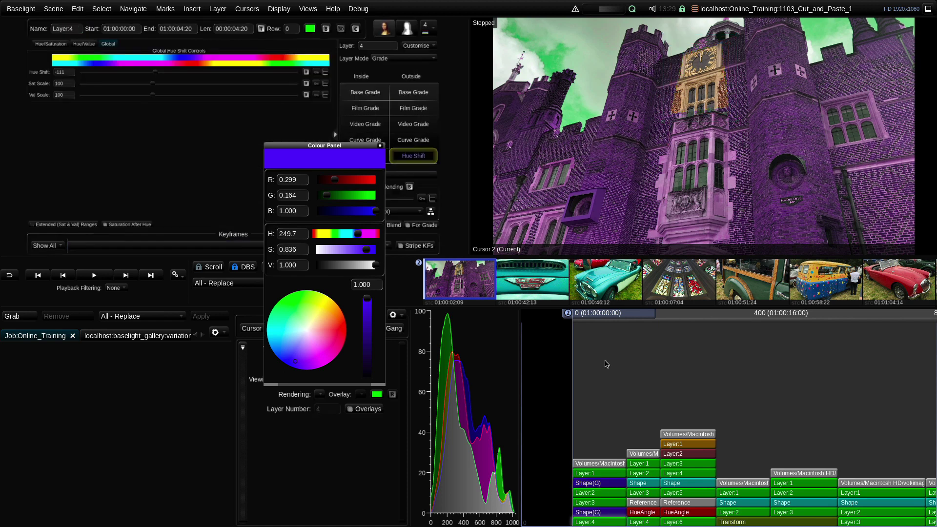
# Step: Review the paste commands, the insertable operators including Reference, and the grouped paste variants, and close the colour panel
pyautogui.click(78, 9)
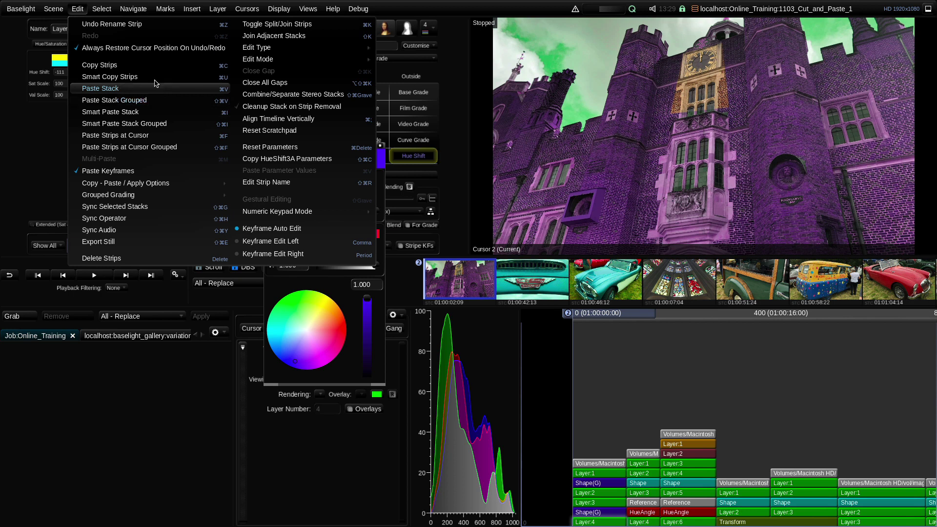
pyautogui.click(192, 8)
pyautogui.click(192, 9)
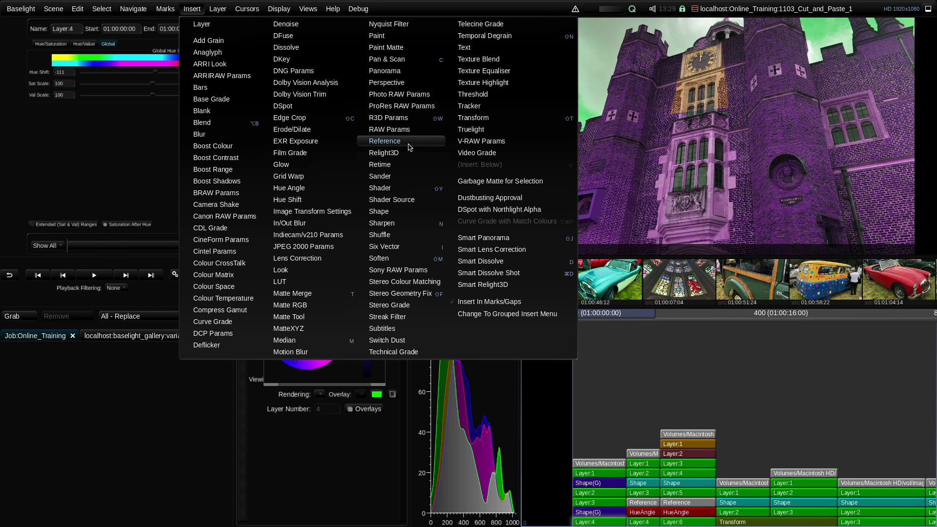
pyautogui.click(657, 409)
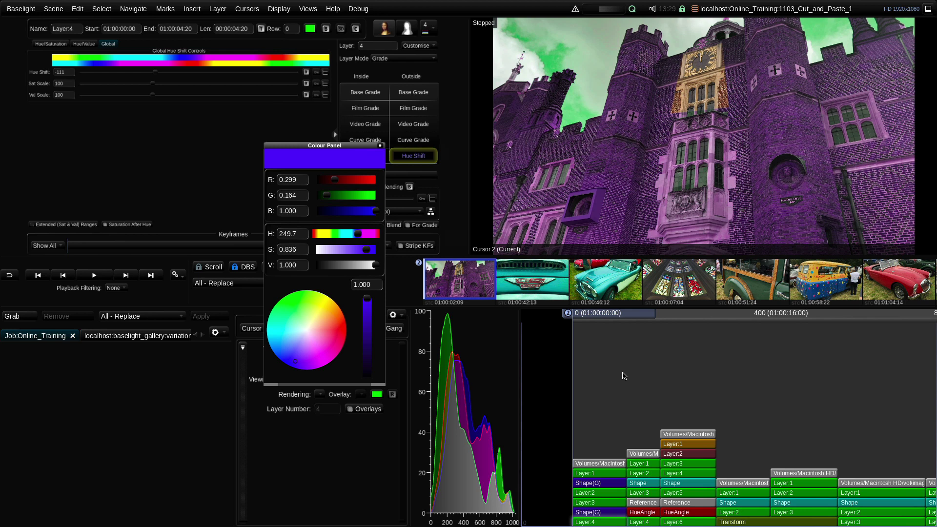
pyautogui.click(77, 8)
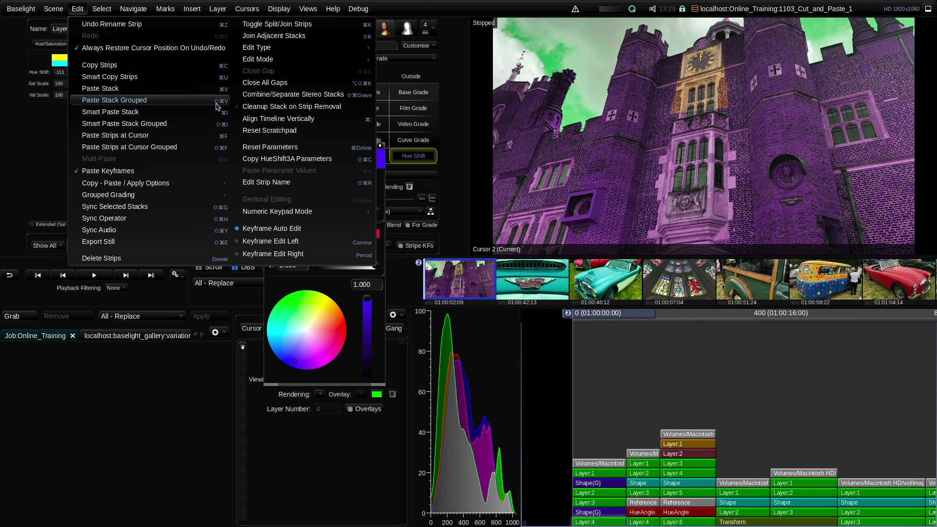
pyautogui.click(382, 149)
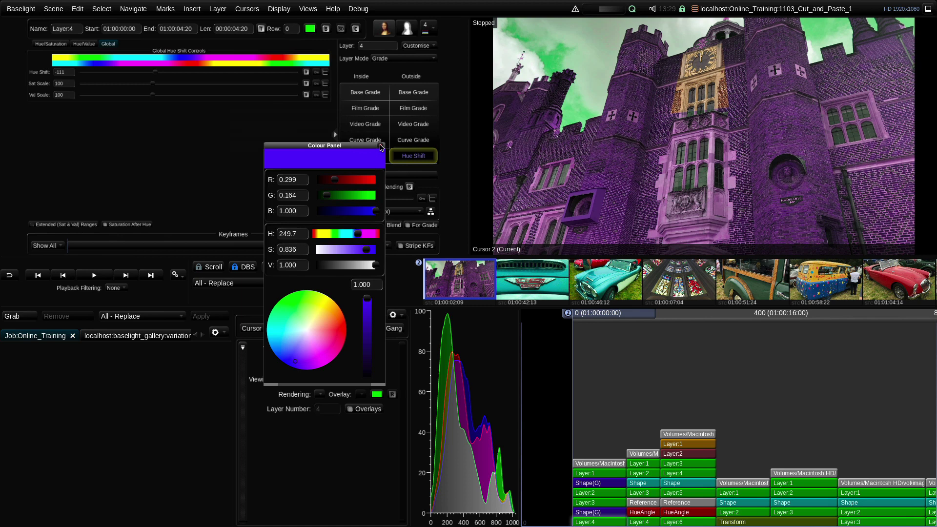
pyautogui.click(382, 148)
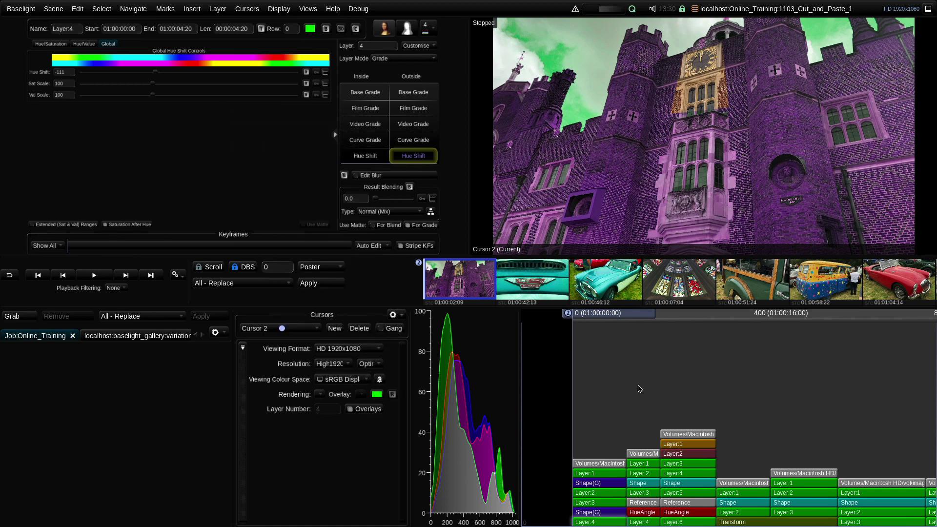
# Step: Copy the grade stack of the Austin Healey badge shot onto the yellow bus shot using the All - Below mode
pyautogui.press('Right')
pyautogui.moveTo(629, 320); pyautogui.dragTo(671, 316)
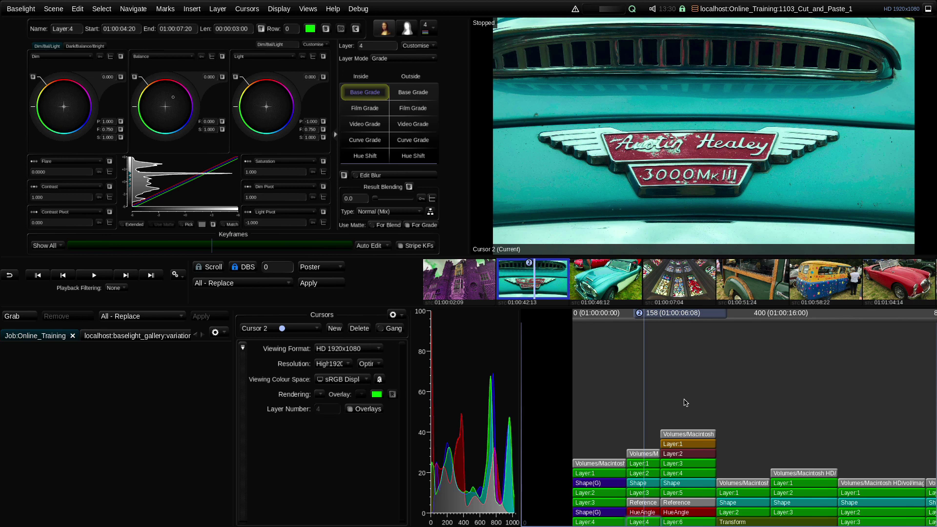
pyautogui.press('shift')
pyautogui.moveTo(546, 279); pyautogui.dragTo(673, 237)
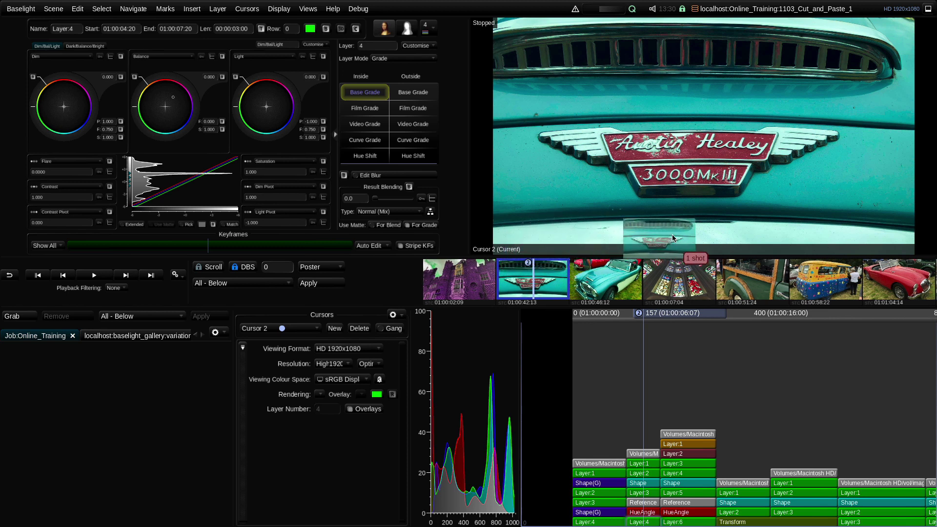
pyautogui.moveTo(673, 237); pyautogui.dragTo(812, 283)
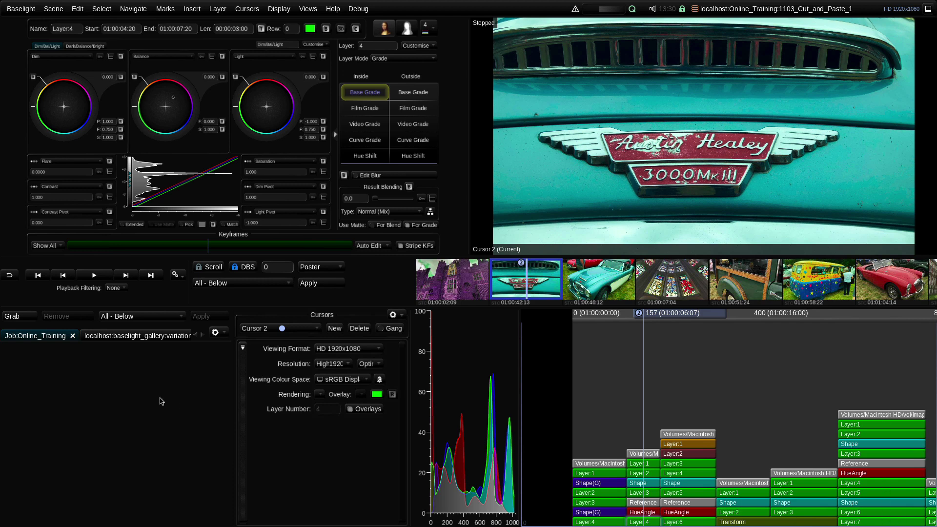
# Step: Open the variations gallery and apply the purple badge still to the red car shot using the All - Below mode
pyautogui.click(130, 337)
pyautogui.click(122, 371)
pyautogui.moveTo(124, 369); pyautogui.dragTo(808, 294)
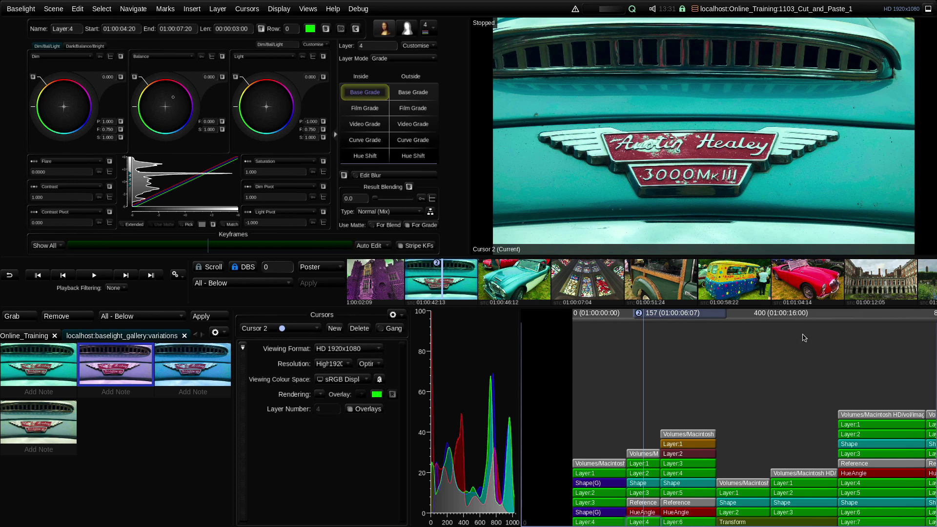
pyautogui.hscroll(3, 763, 394)
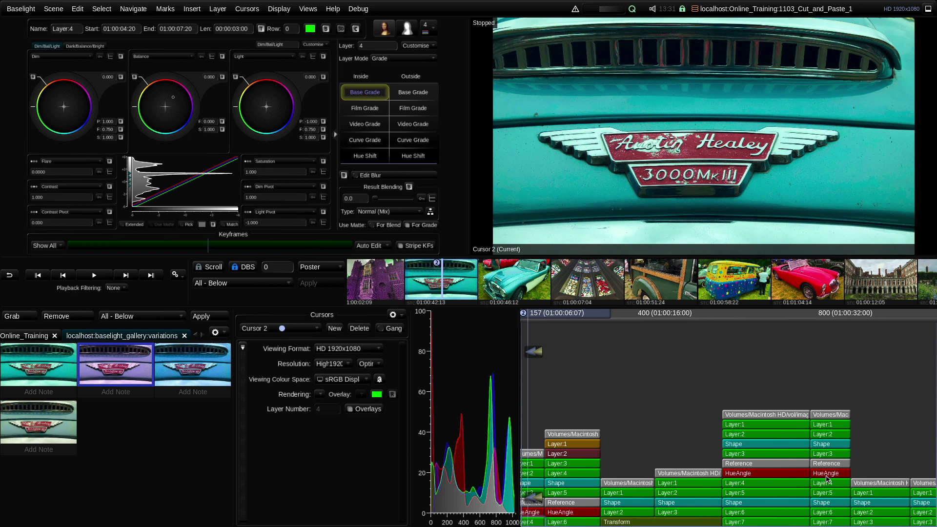
pyautogui.click(534, 353)
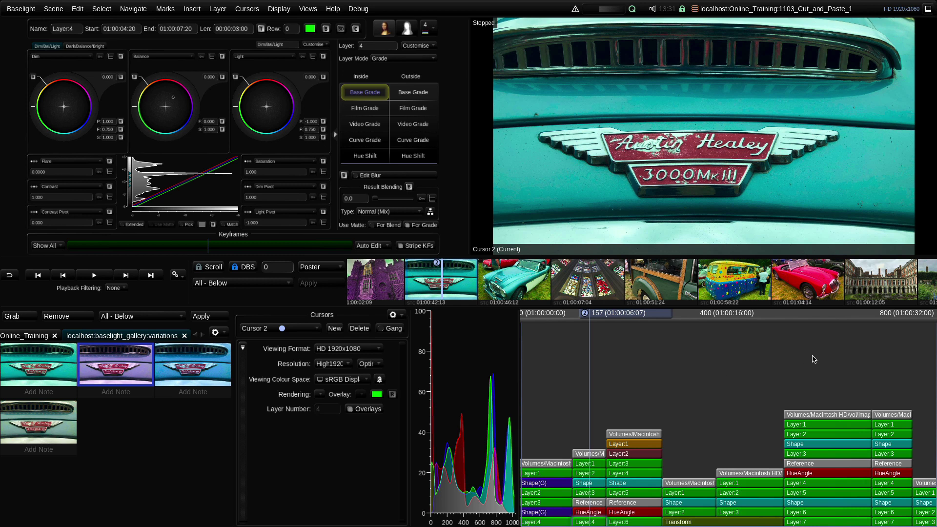
# Step: Select the courtyard shot and the four shots after it, and apply the purple badge still to all of them using All - Below mode
pyautogui.click(890, 283)
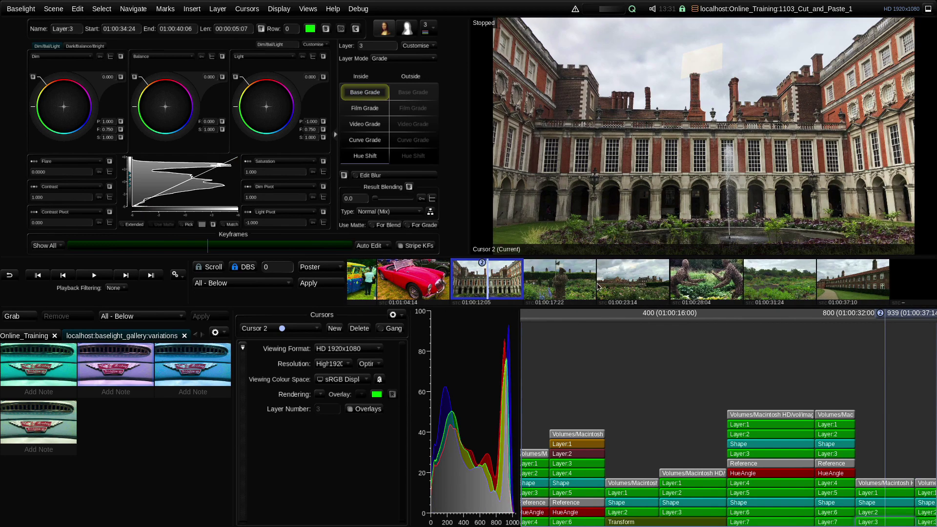
pyautogui.keyDown('ctrl'); pyautogui.click(585, 284); pyautogui.keyUp('ctrl')
pyautogui.keyDown('ctrl'); pyautogui.click(636, 287); pyautogui.keyUp('ctrl')
pyautogui.keyDown('ctrl'); pyautogui.click(691, 288); pyautogui.keyUp('ctrl')
pyautogui.keyDown('ctrl'); pyautogui.click(769, 288); pyautogui.keyUp('ctrl')
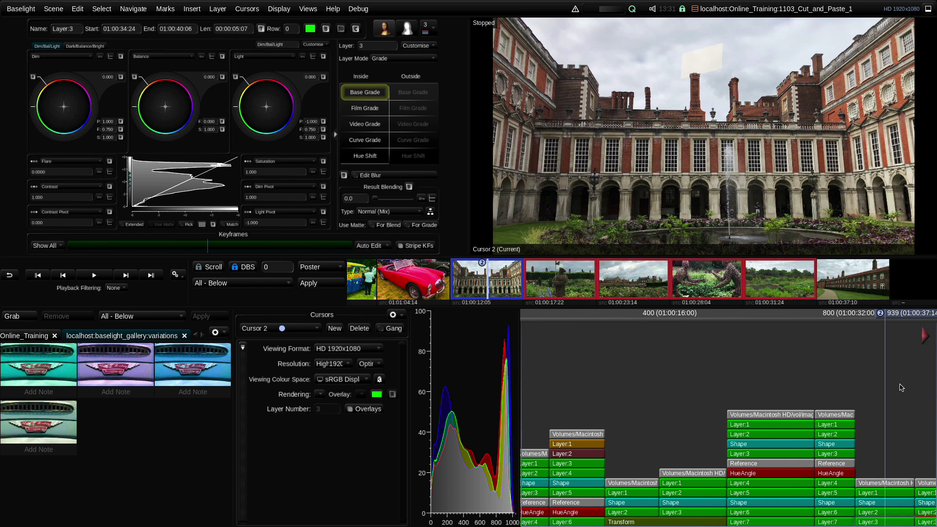
pyautogui.moveTo(904, 386); pyautogui.dragTo(653, 388)
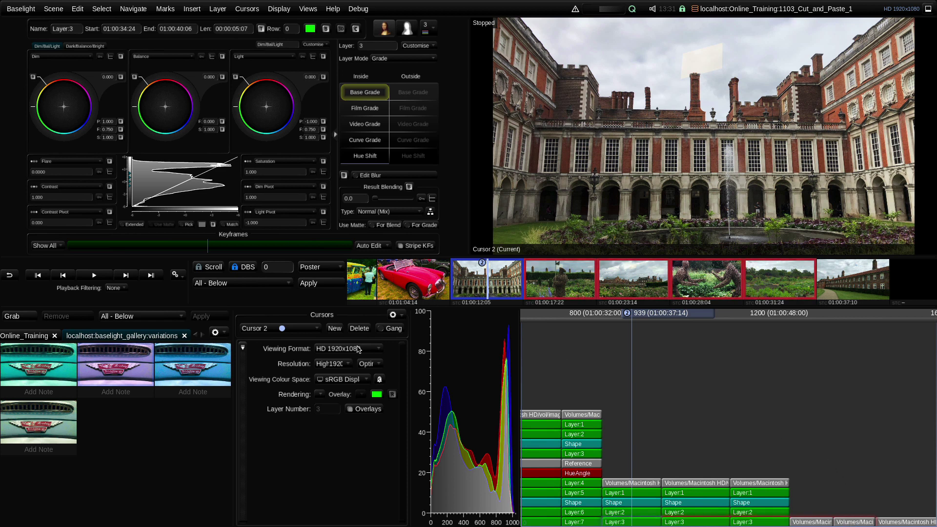
pyautogui.click(152, 360)
pyautogui.moveTo(151, 360); pyautogui.dragTo(575, 279)
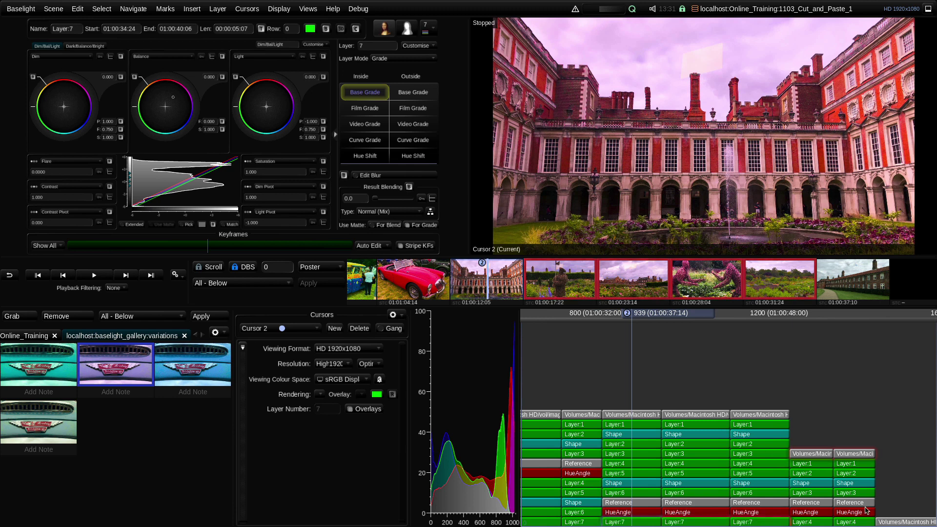
# Step: Look through the newly graded shots, and examine the Copy - Paste / Apply Options
pyautogui.moveTo(641, 316); pyautogui.dragTo(693, 316)
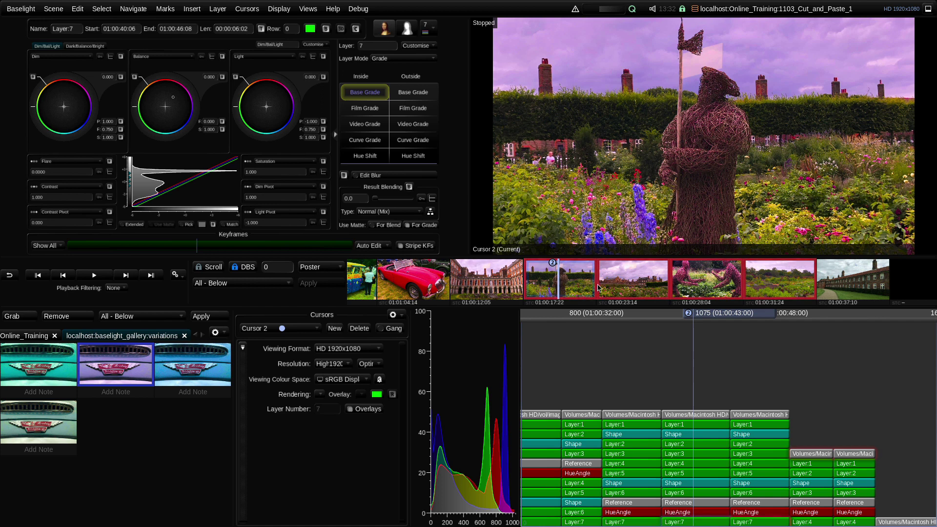
pyautogui.press('Up')
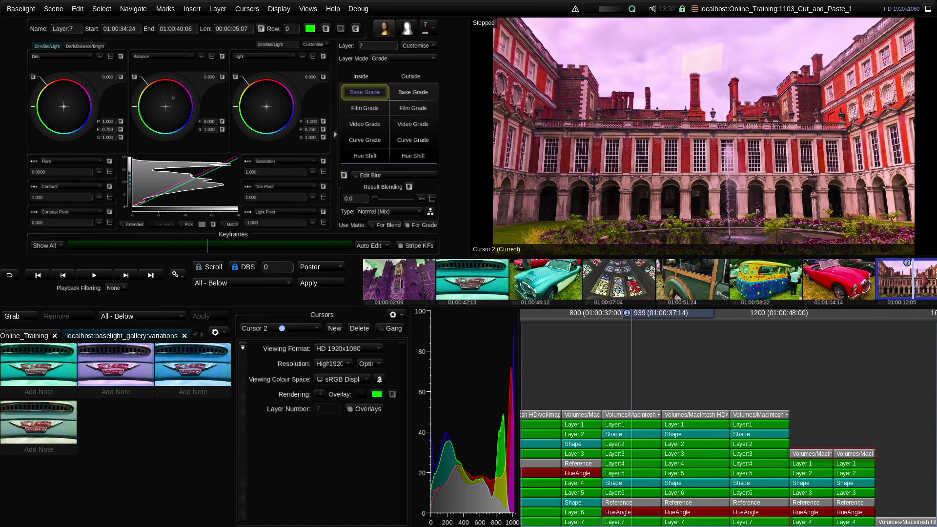
pyautogui.press('Up')
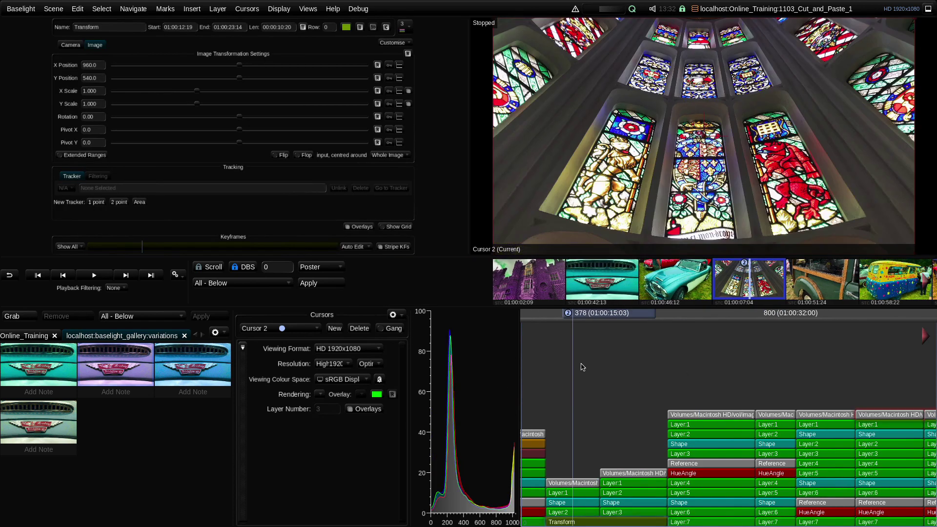
pyautogui.click(77, 8)
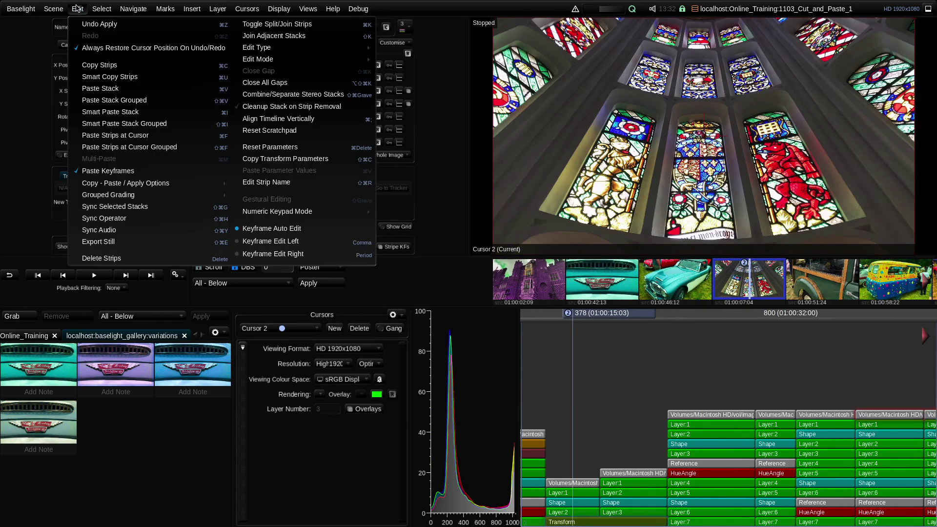
pyautogui.moveTo(153, 185)
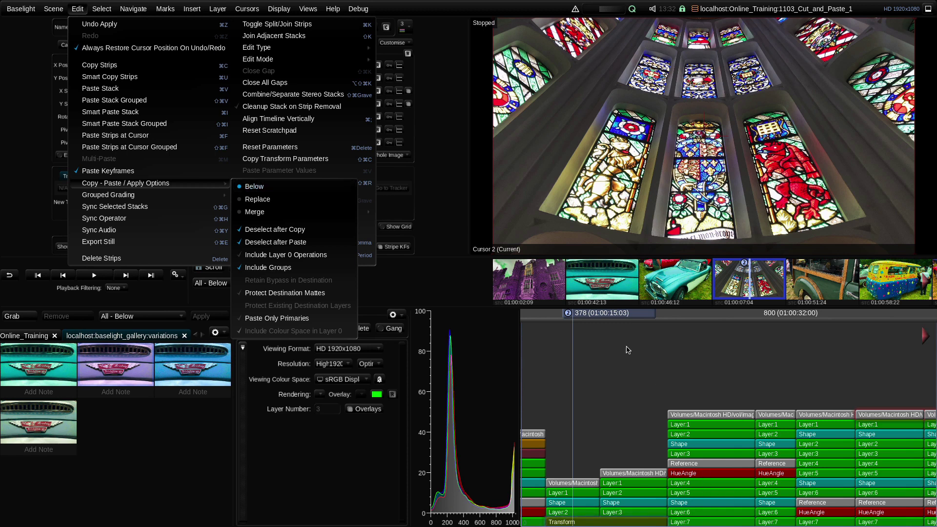
pyautogui.click(640, 376)
# Step: Switch the paste and apply mode to Replace, and apply the purple badge still to the yellow bus shot
pyautogui.click(657, 316)
pyautogui.click(695, 316)
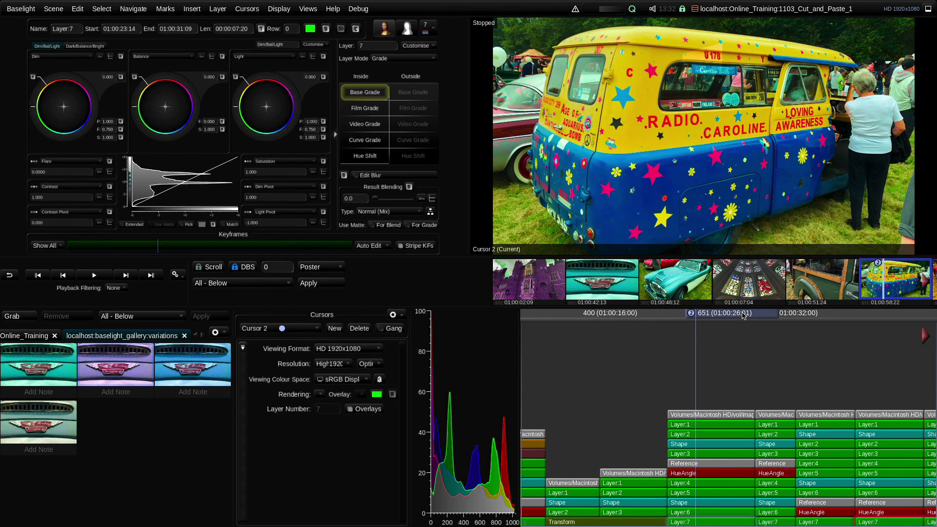
pyautogui.click(77, 9)
pyautogui.moveTo(129, 183)
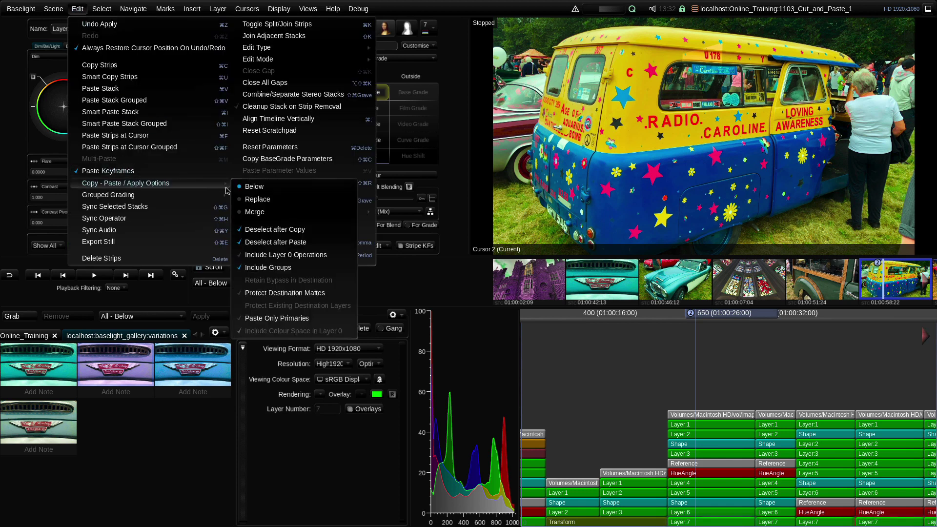
pyautogui.click(276, 200)
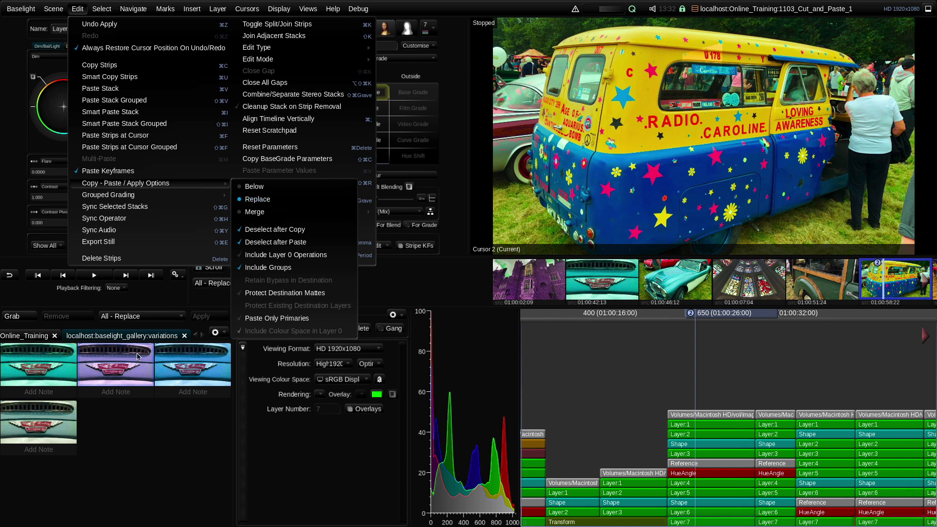
pyautogui.click(121, 383)
pyautogui.moveTo(121, 383); pyautogui.dragTo(819, 283)
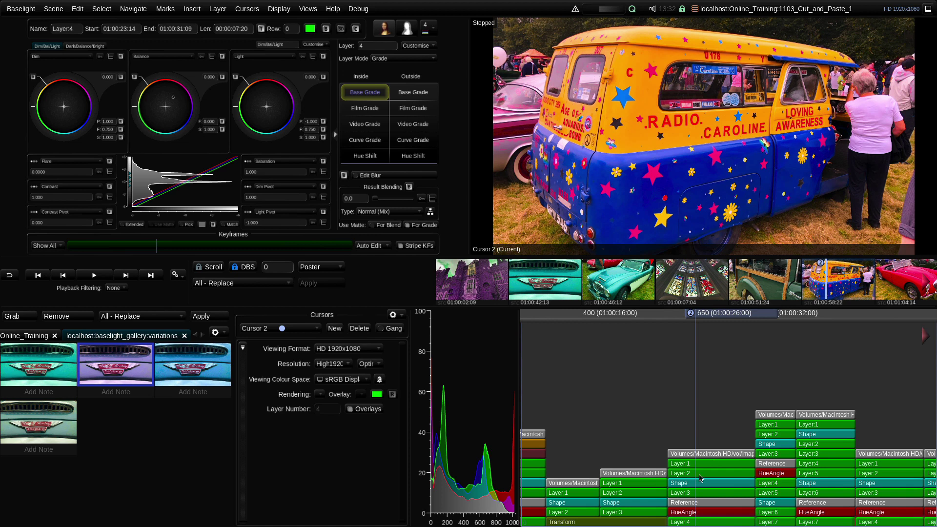
# Step: Examine the paste commands and the Shots view's apply modes, switching to Primaries and back to All - Replace
pyautogui.click(78, 9)
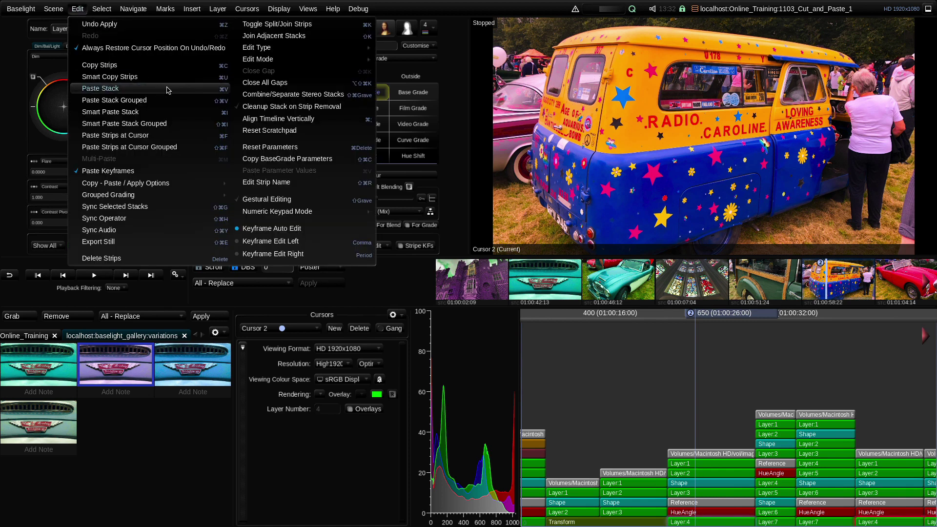
pyautogui.moveTo(186, 188)
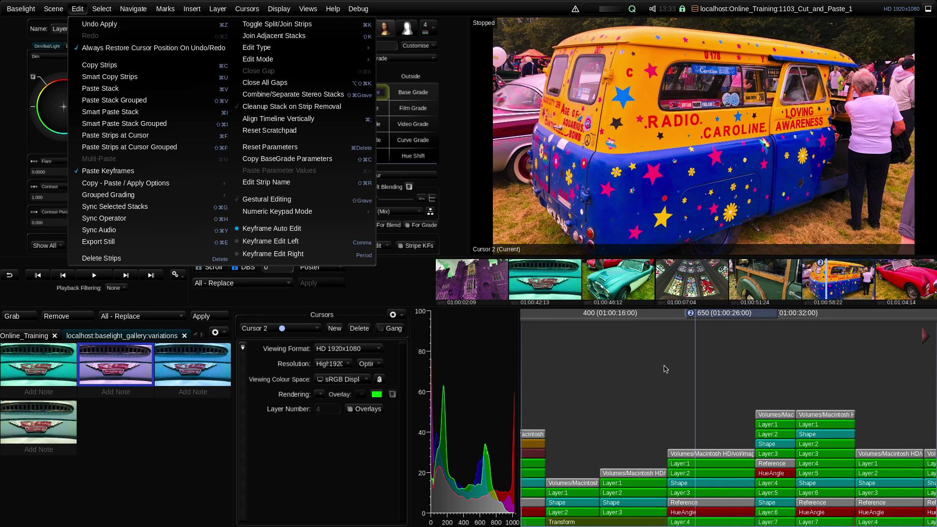
pyautogui.click(648, 369)
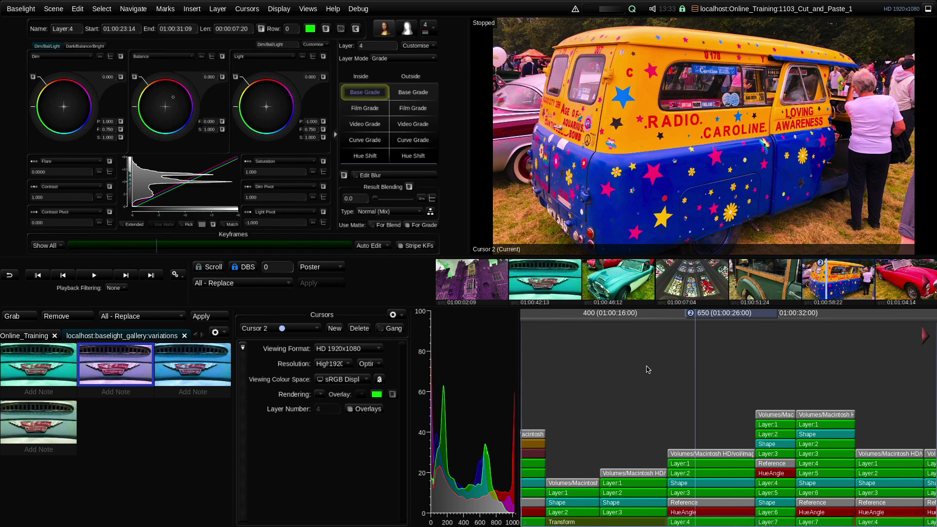
pyautogui.click(247, 284)
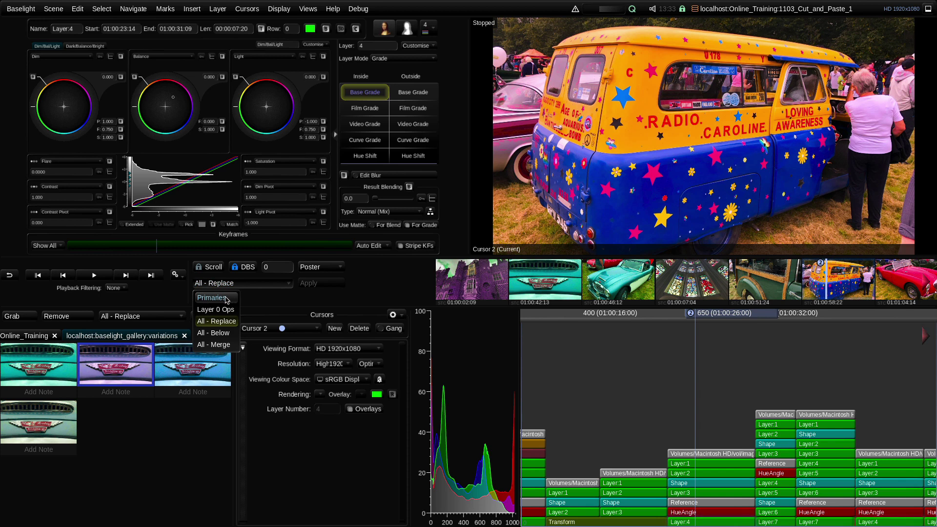
pyautogui.click(256, 287)
pyautogui.click(257, 287)
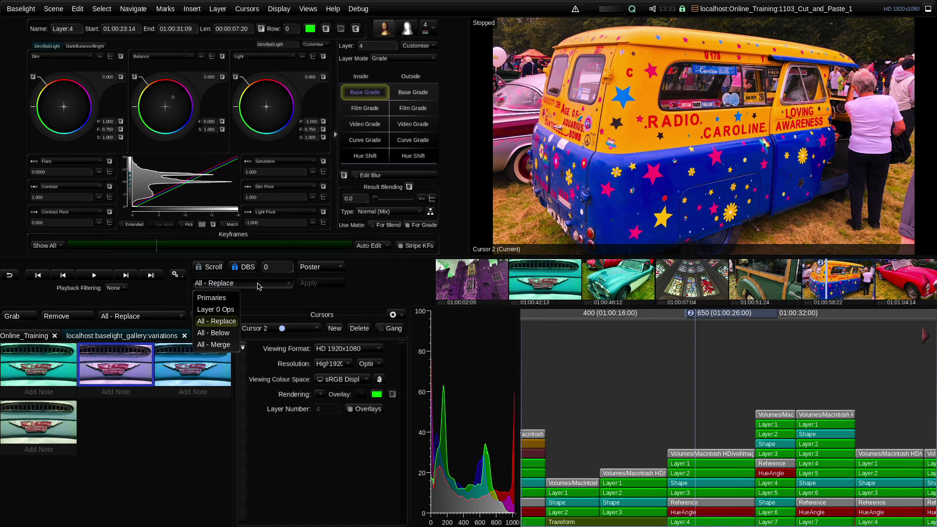
pyautogui.click(213, 299)
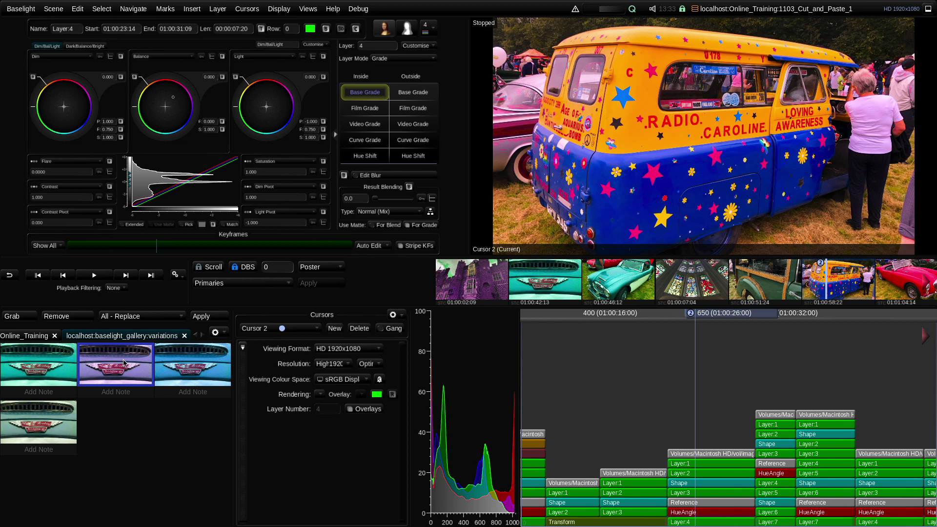
pyautogui.click(203, 284)
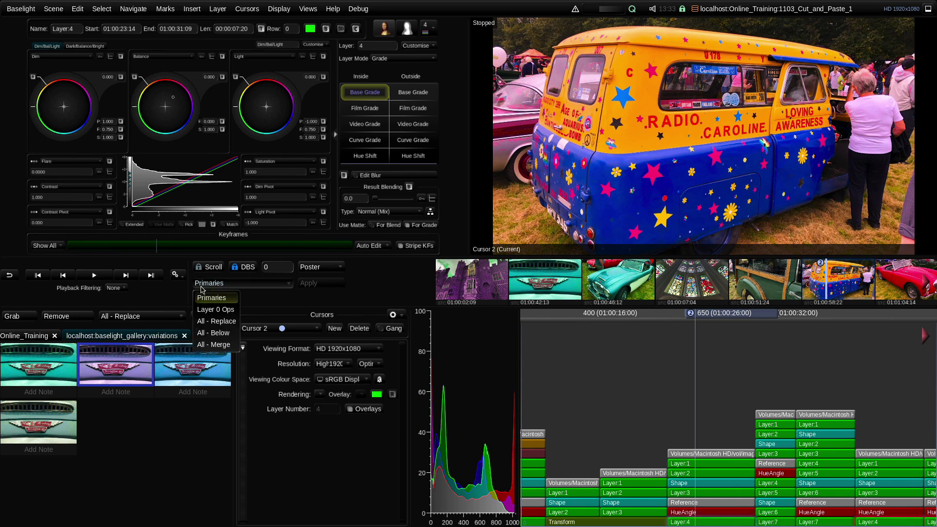
pyautogui.click(226, 323)
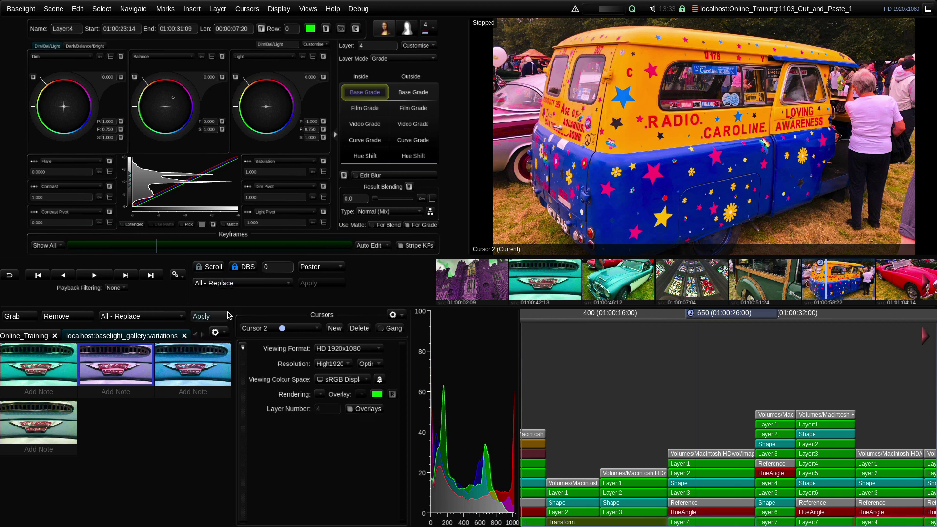
pyautogui.click(234, 285)
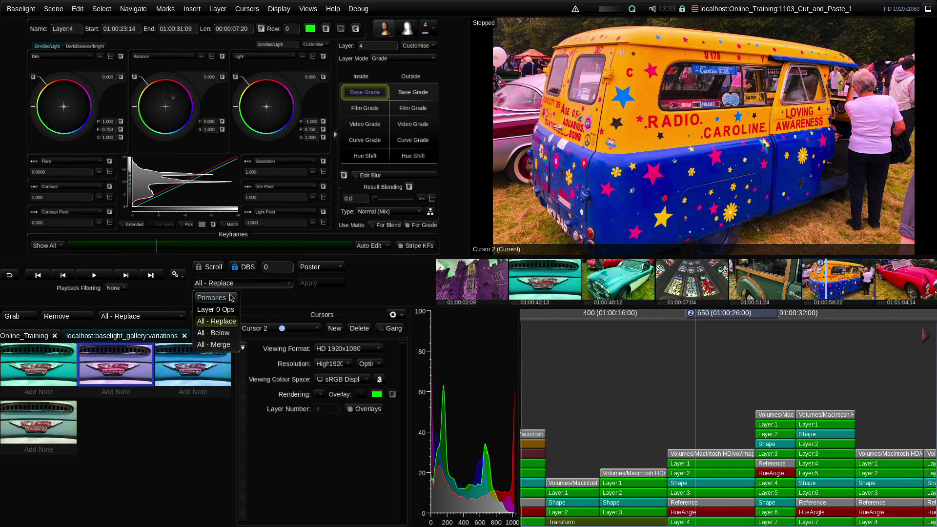
pyautogui.click(259, 297)
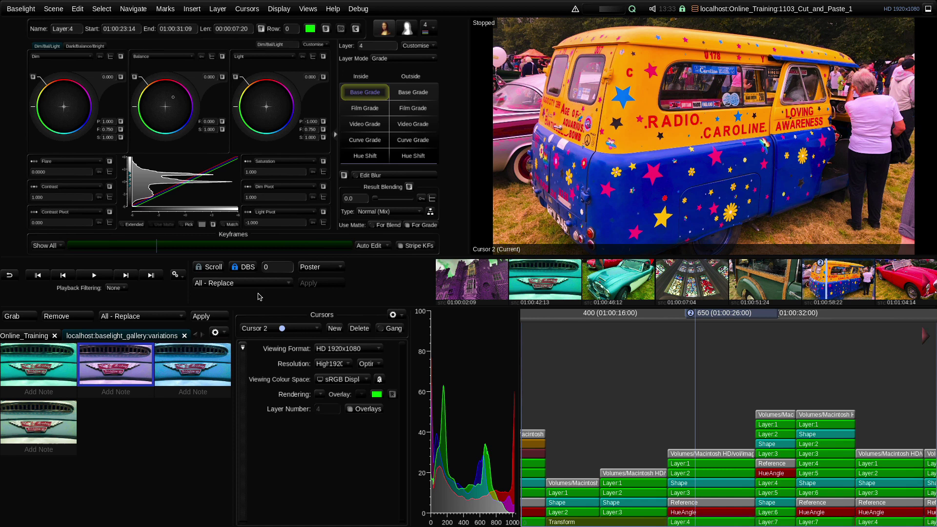
pyautogui.click(249, 286)
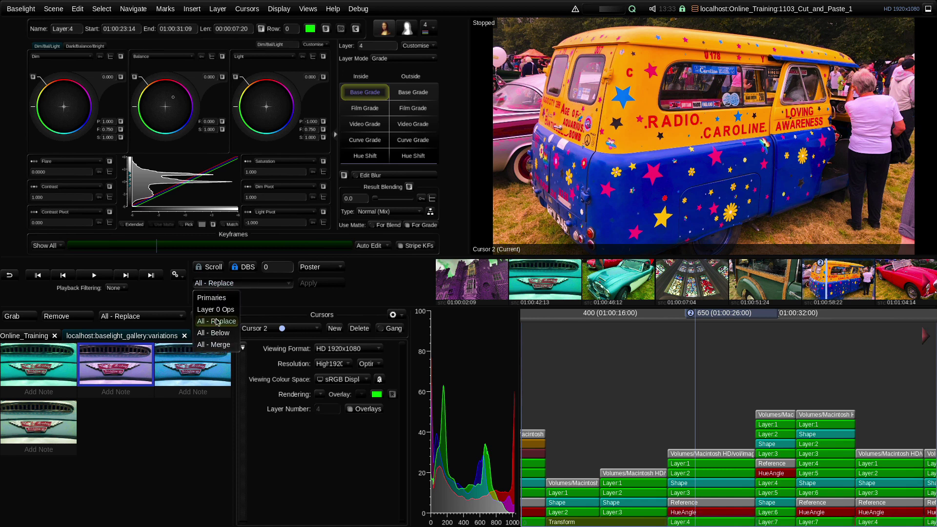
pyautogui.click(260, 297)
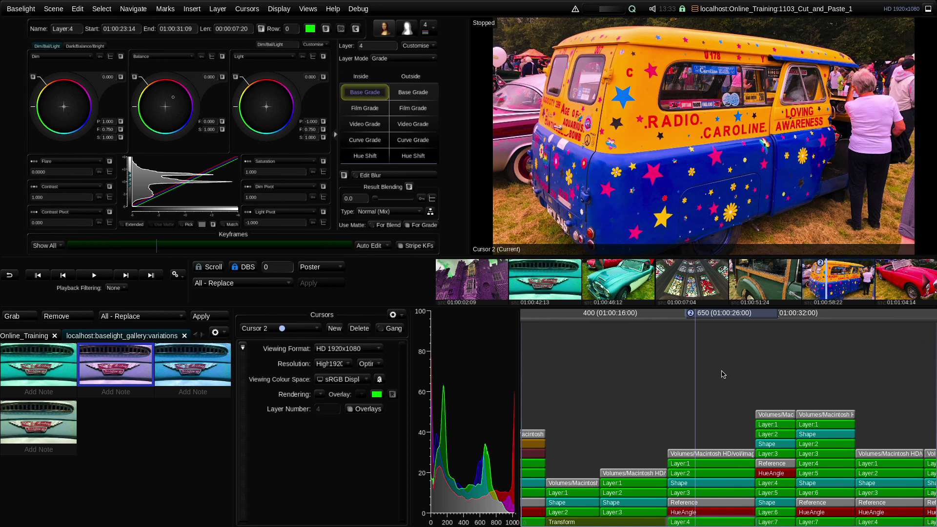
# Step: Go to the Austin Healey badge shot and select Layer 1 from its layer thumbnails
pyautogui.click(625, 290)
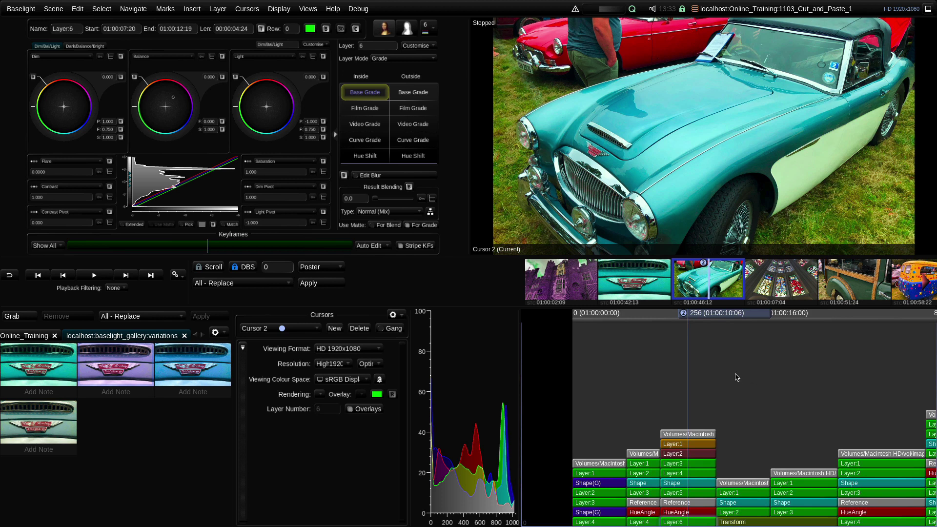
pyautogui.click(635, 282)
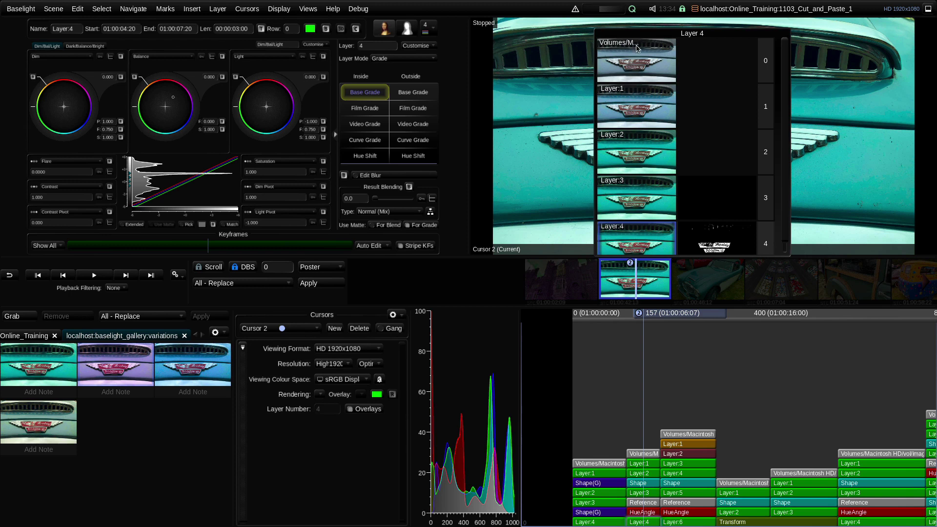
pyautogui.click(657, 119)
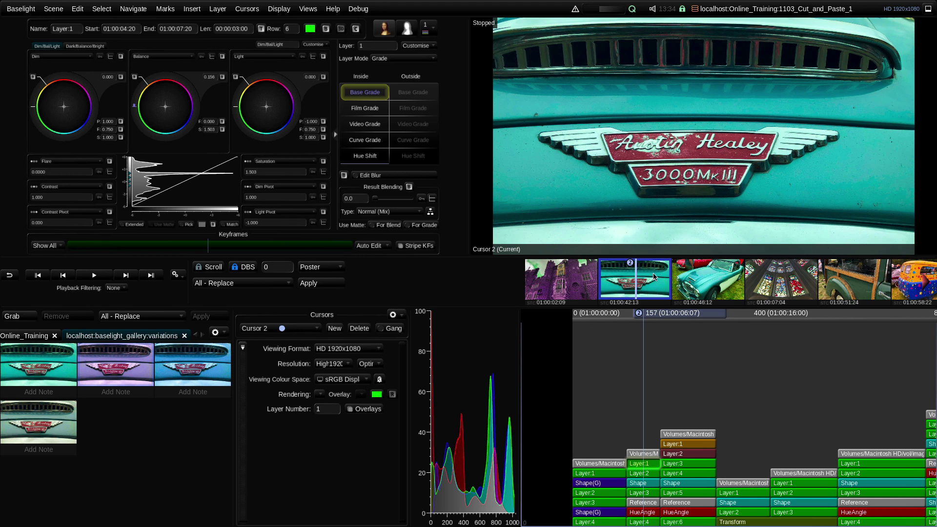
# Step: Open the floating Layers view for the badge shot's stack, move it over the grading panel and enlarge it
pyautogui.click(309, 9)
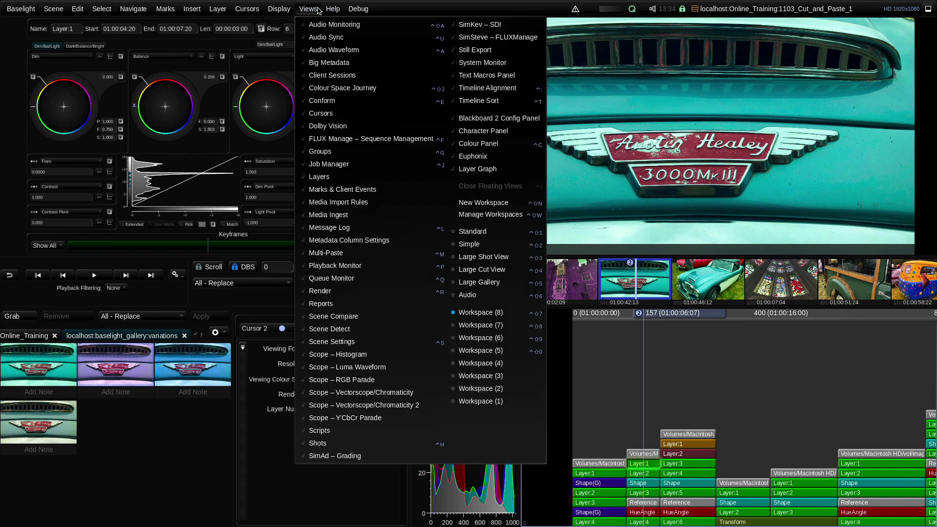
pyautogui.click(320, 177)
pyautogui.moveTo(103, 208); pyautogui.dragTo(340, 59)
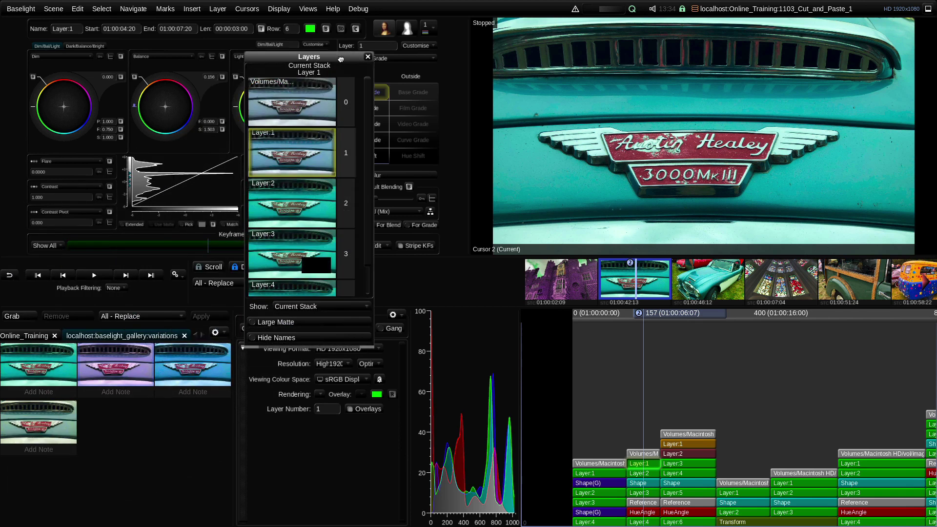
pyautogui.moveTo(373, 347); pyautogui.dragTo(389, 377)
pyautogui.scroll(-2, 383, 162)
pyautogui.scroll(2, 383, 151)
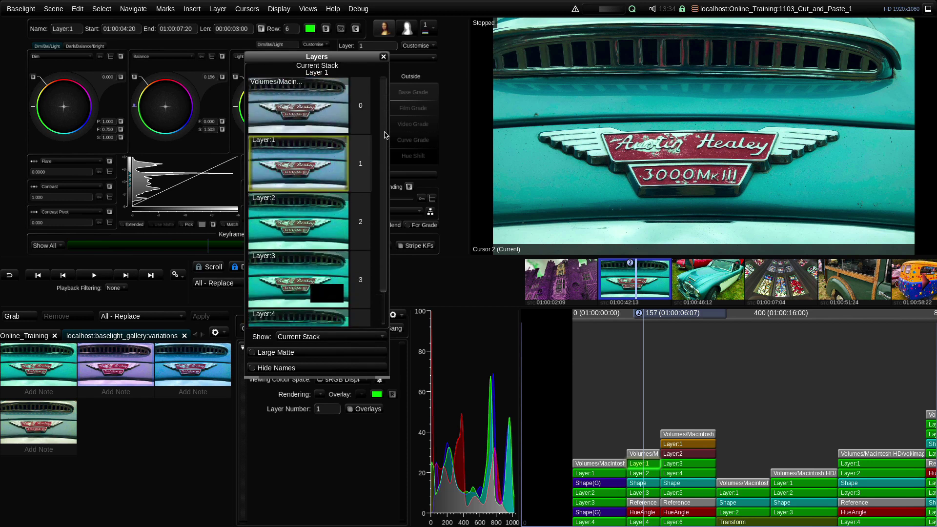
# Step: Remove the dark red Layer:2 strip from the teal car shot and copy the badge shot's Layer 2 onto that shot
pyautogui.click(334, 220)
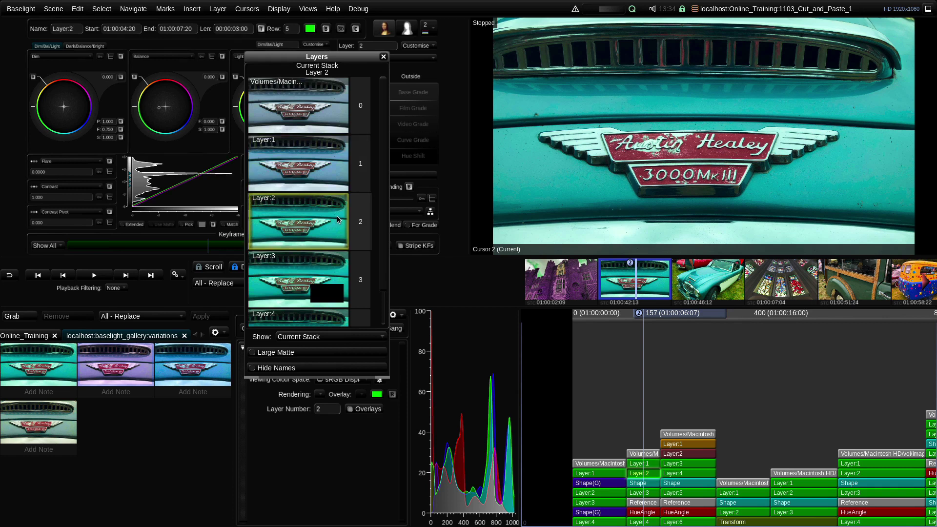
pyautogui.moveTo(337, 217); pyautogui.dragTo(723, 277)
pyautogui.click(690, 454)
pyautogui.hotkey('ctrl', 'x')
pyautogui.moveTo(298, 221); pyautogui.dragTo(688, 278)
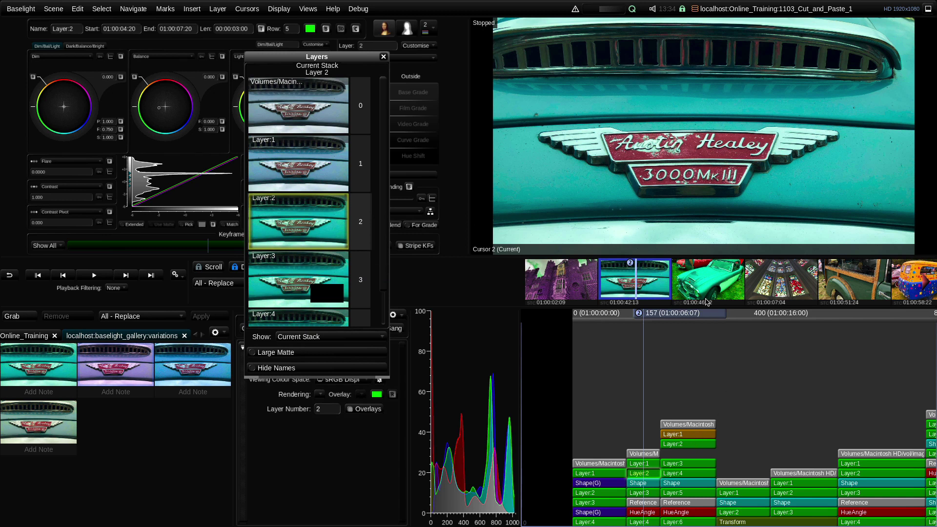
# Step: Undo the Layer 2 copy and the removal of the dark red strip on the teal car shot
pyautogui.click(671, 316)
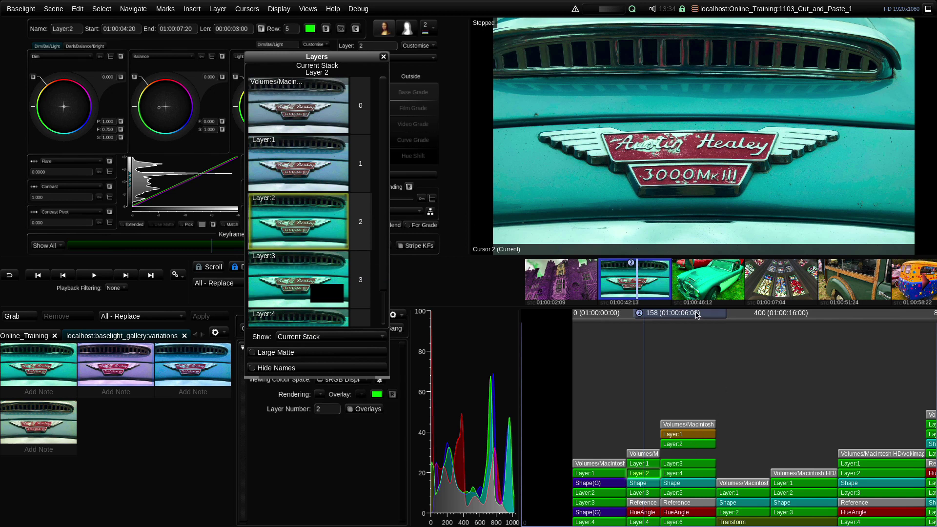
pyautogui.moveTo(698, 315)
pyautogui.mouseDown()
pyautogui.moveTo(637, 315)
pyautogui.moveTo(672, 307)
pyautogui.mouseUp()
pyautogui.press('Left')
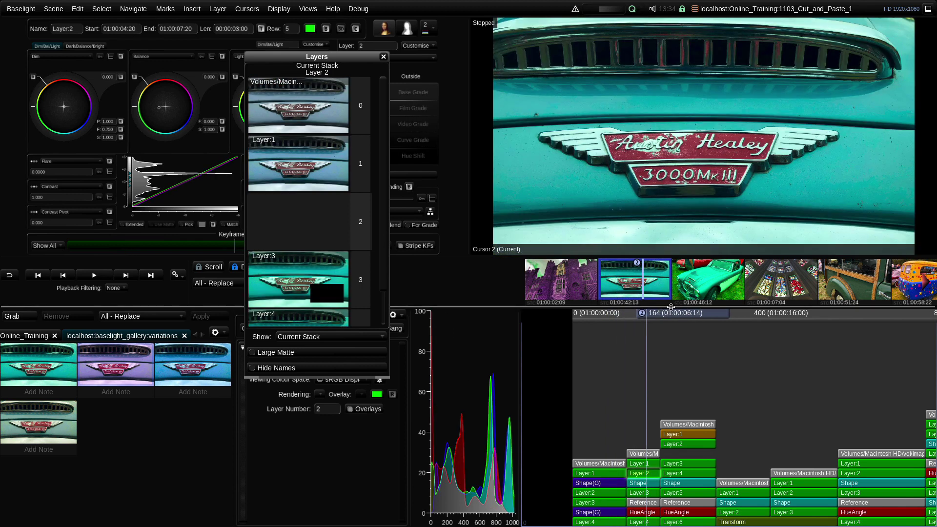
pyautogui.hotkey('ctrl', 'v')
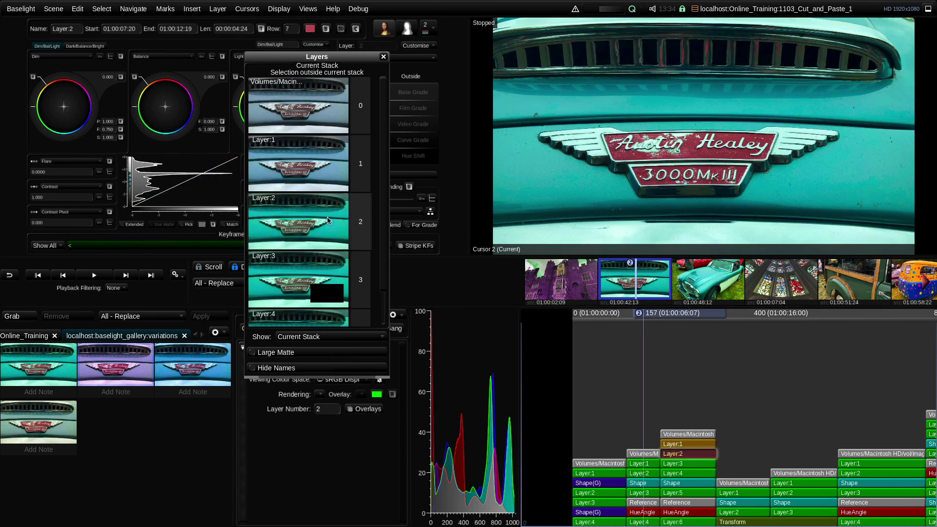
# Step: Copy the badge shot's Layer 2 from the floating Layers view into the teal car shot's stack beneath its dark red layer, and close the view
pyautogui.moveTo(324, 213); pyautogui.dragTo(735, 209)
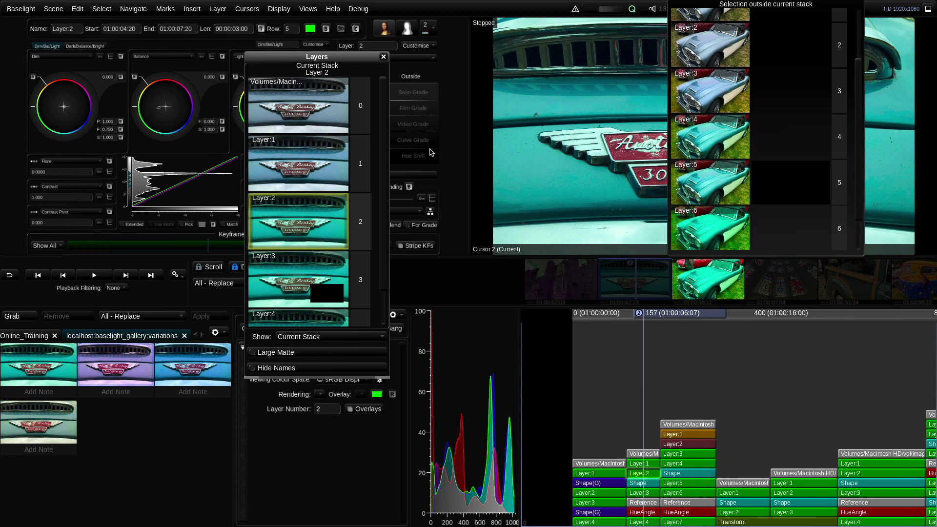
pyautogui.click(701, 355)
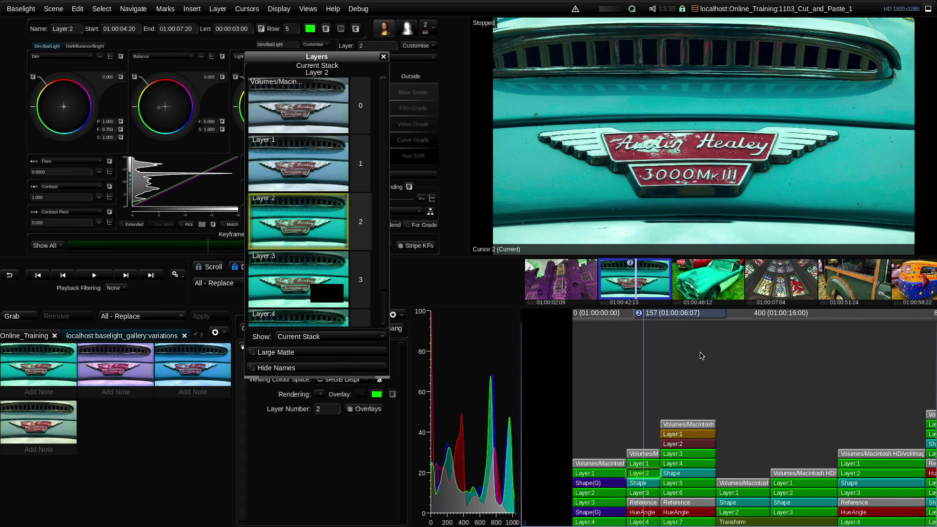
pyautogui.click(384, 57)
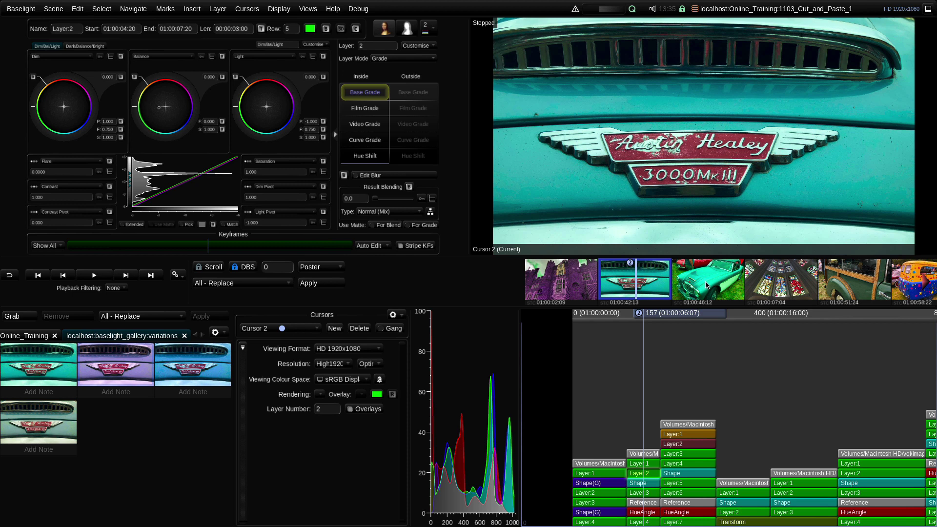
# Step: Select the purple castle shot as the source and apply its entire stack to the teal car shot in All - Replace mode
pyautogui.click(576, 288)
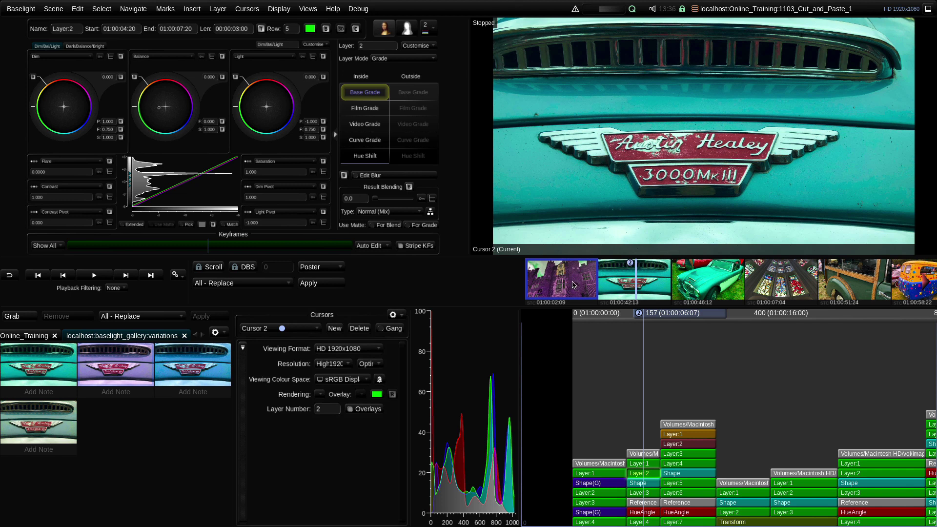
pyautogui.click(572, 285)
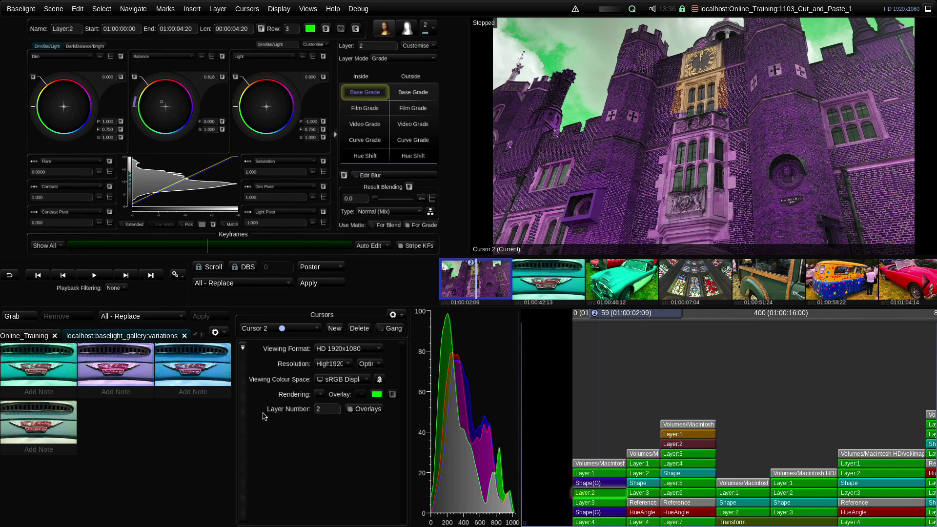
pyautogui.moveTo(636, 318)
pyautogui.mouseDown()
pyautogui.moveTo(805, 319)
pyautogui.moveTo(726, 327)
pyautogui.mouseUp()
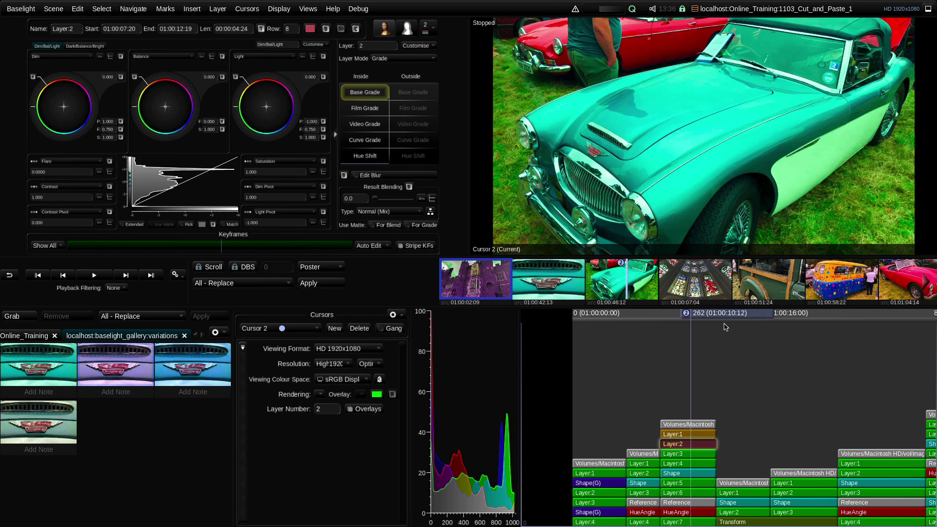
pyautogui.press('Left')
pyautogui.hotkey('ctrl', 'v')
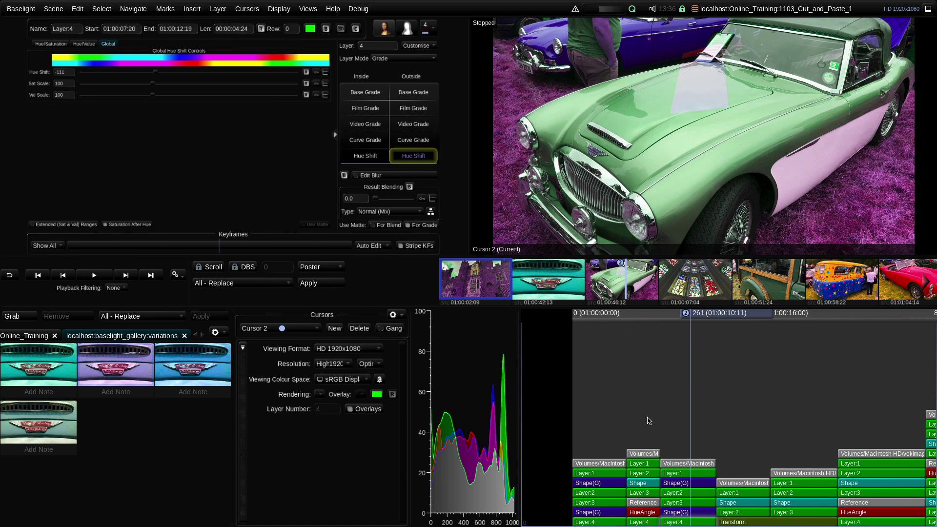
# Step: Compare the selected castle shot with the current car shot in the viewer using View
pyautogui.press(';')
pyautogui.press(';')
pyautogui.press(';')
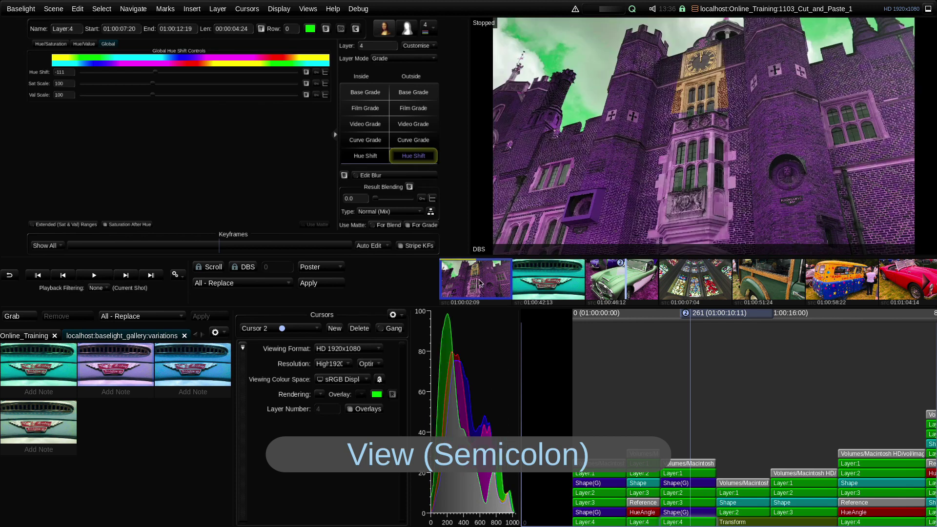
pyautogui.press(';')
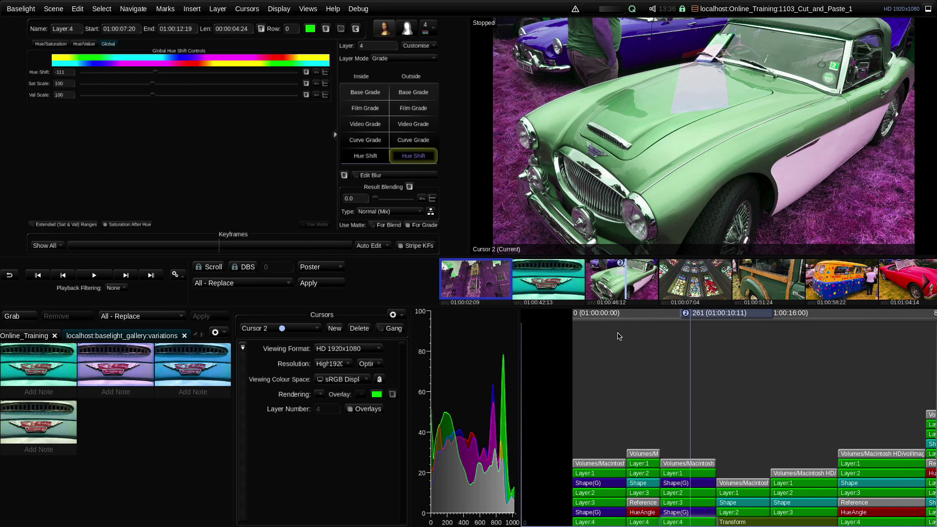
# Step: Go to the Austin Healey badge shot and preview the castle shot's stack on it repeatedly with Try, ending on the original grade
pyautogui.click(722, 315)
pyautogui.moveTo(728, 317)
pyautogui.mouseDown()
pyautogui.moveTo(703, 315)
pyautogui.moveTo(745, 311)
pyautogui.moveTo(649, 313)
pyautogui.moveTo(660, 313)
pyautogui.mouseUp()
pyautogui.write('600')
pyautogui.press('Return')
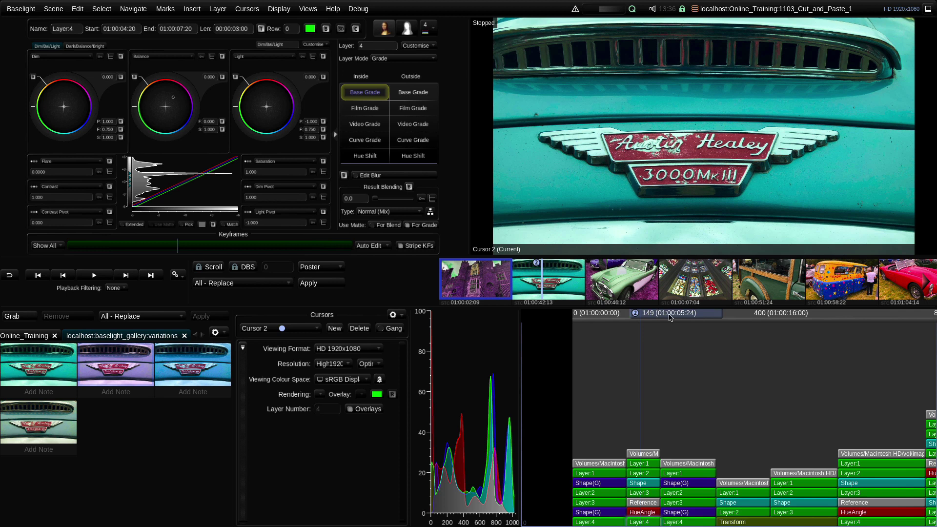
pyautogui.press('/')
pyautogui.press('/')
pyautogui.press('/')
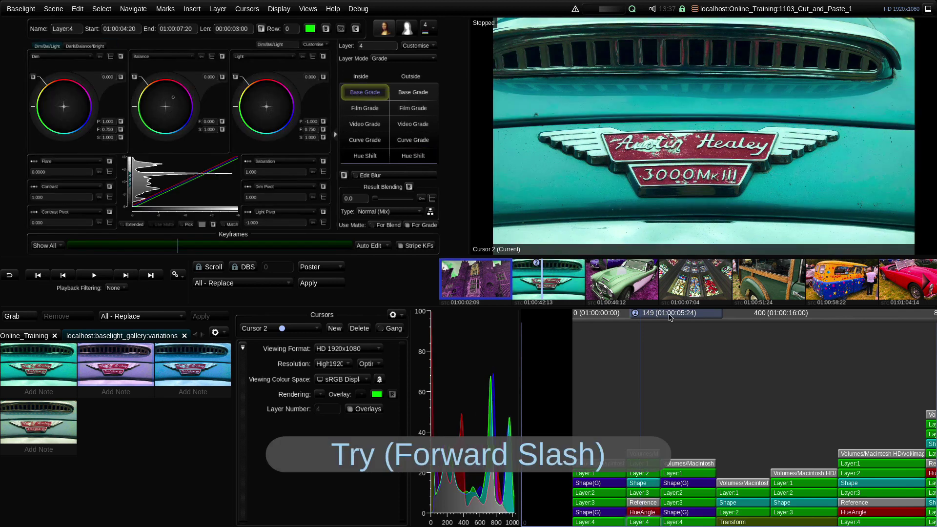
pyautogui.press('/')
pyautogui.press('/')
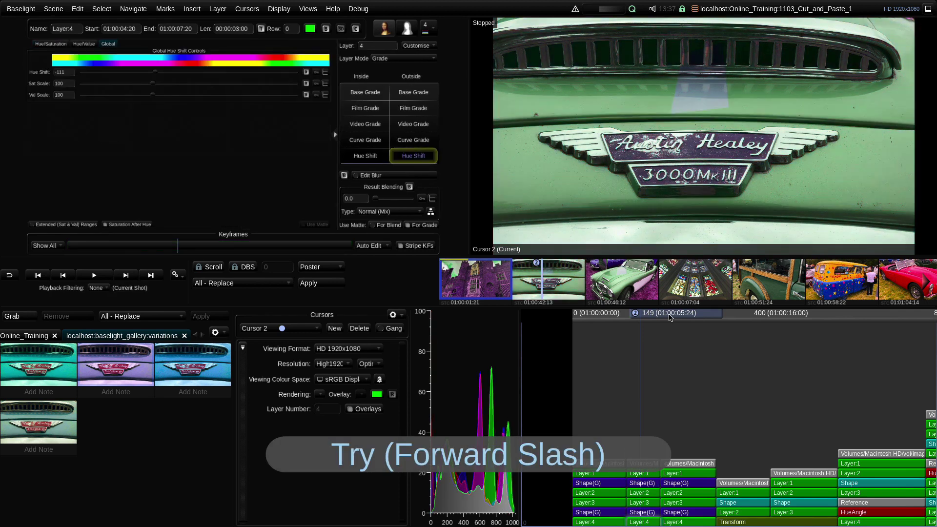
pyautogui.press('/')
pyautogui.press('/')
pyautogui.press('/')
pyautogui.press('/')
pyautogui.press('/')
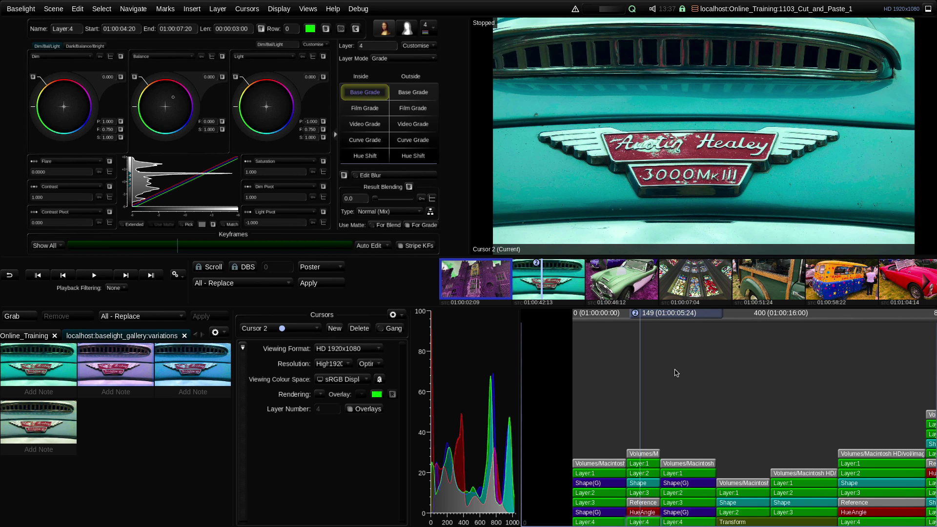
pyautogui.press('/')
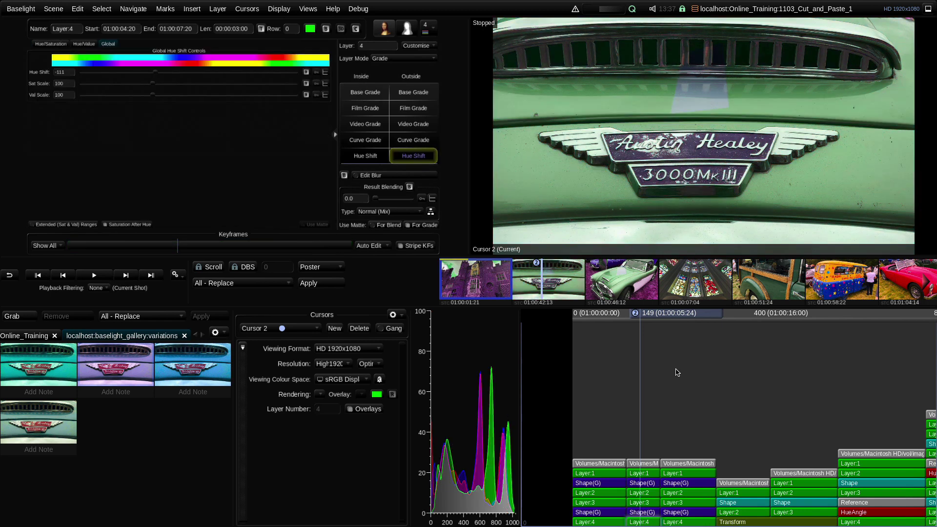
pyautogui.press('/')
pyautogui.press('/')
pyautogui.press('/')
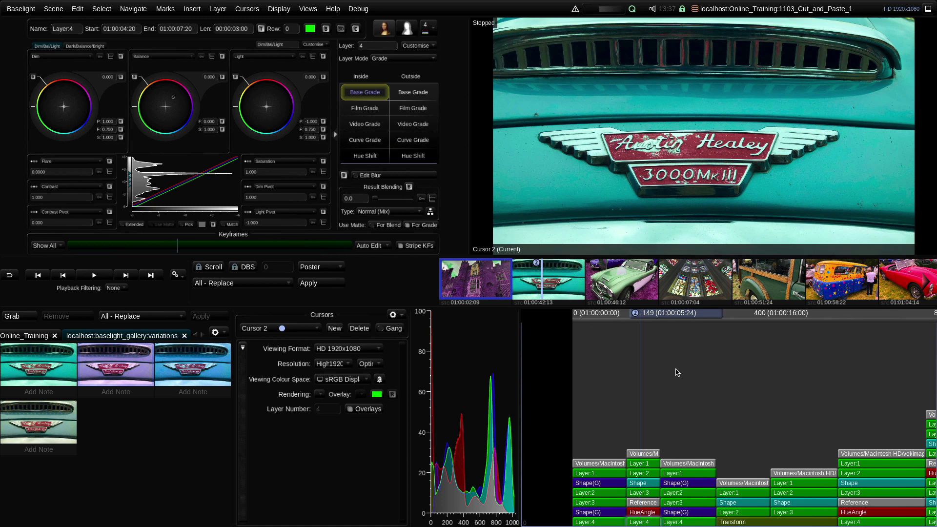
# Step: Preview the purple and blue badge variations from the gallery on the badge shot with Try, starting from the first teal still
pyautogui.click(37, 372)
pyautogui.click(37, 372)
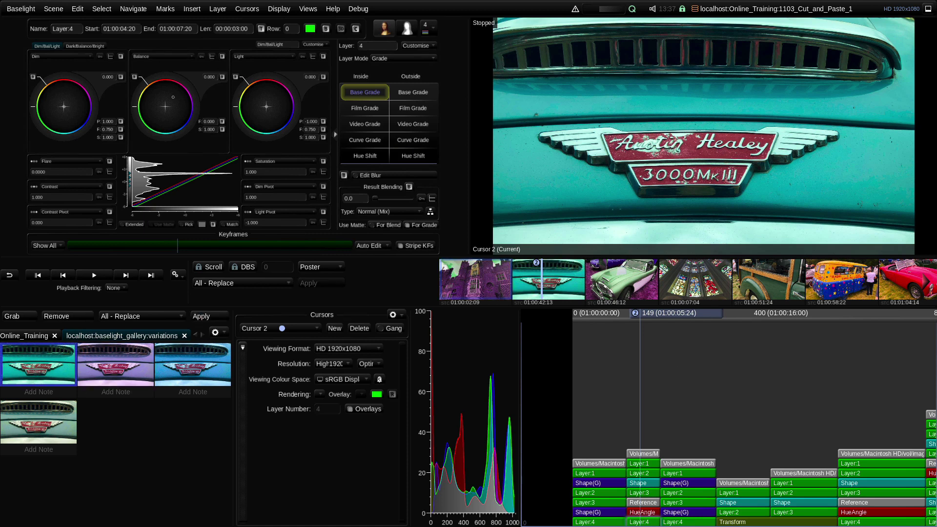
pyautogui.click(116, 365)
pyautogui.click(38, 364)
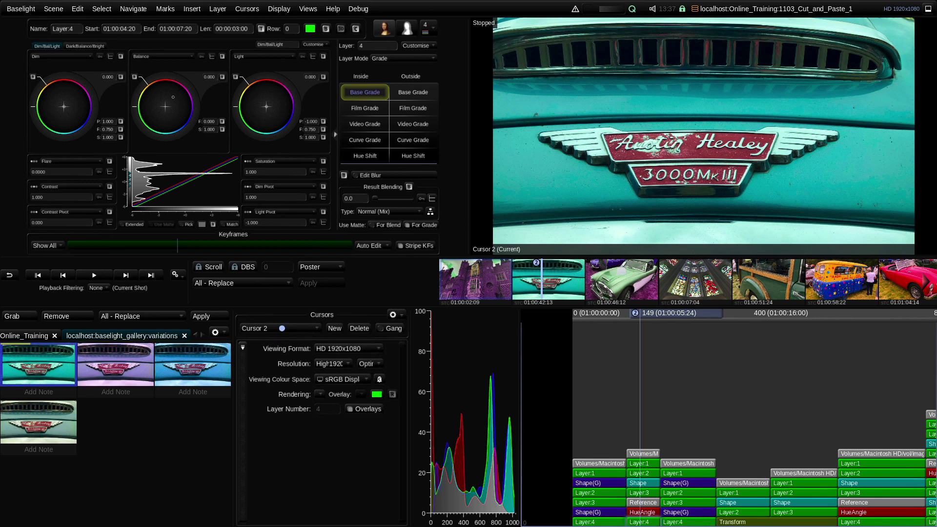
pyautogui.press('/')
pyautogui.press('/')
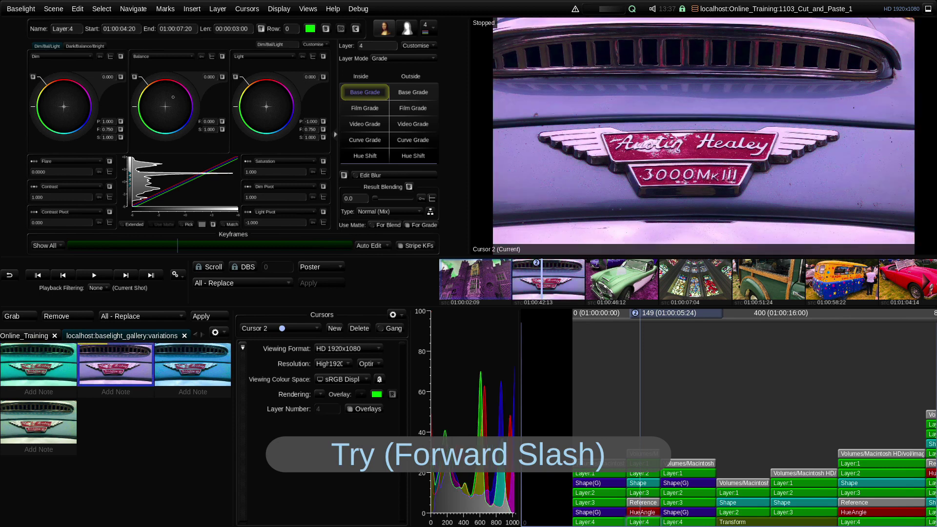
pyautogui.press('/')
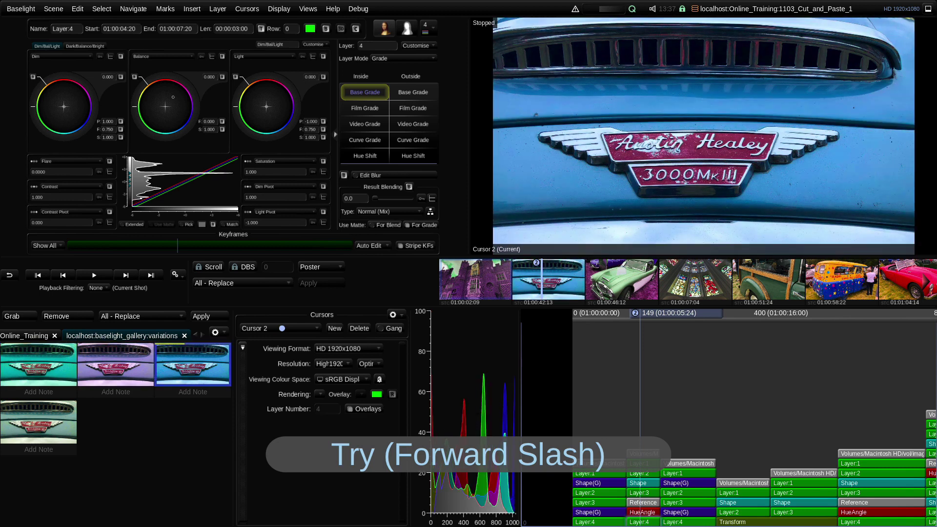
pyautogui.press('/')
pyautogui.press('/')
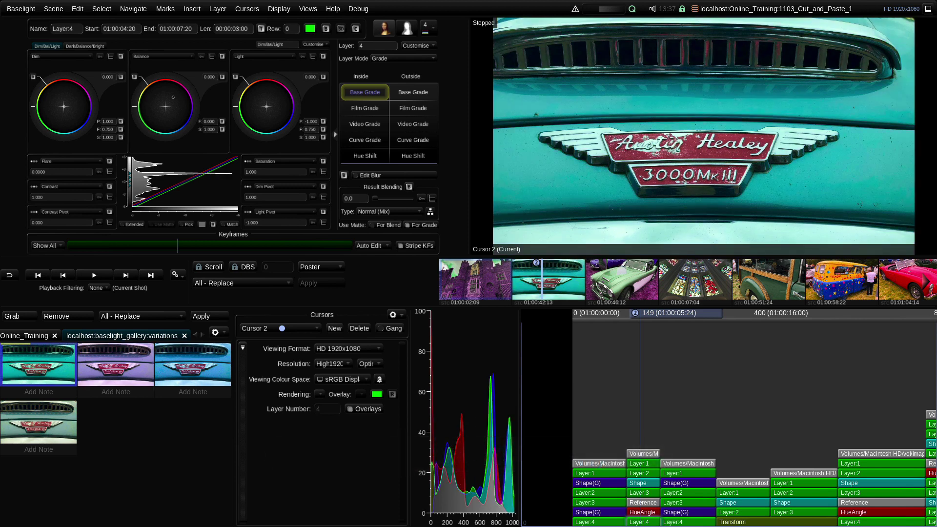
# Step: Step to the blue variation still in the gallery and apply it to the badge shot
pyautogui.press('/')
pyautogui.press('/')
pyautogui.press("'")
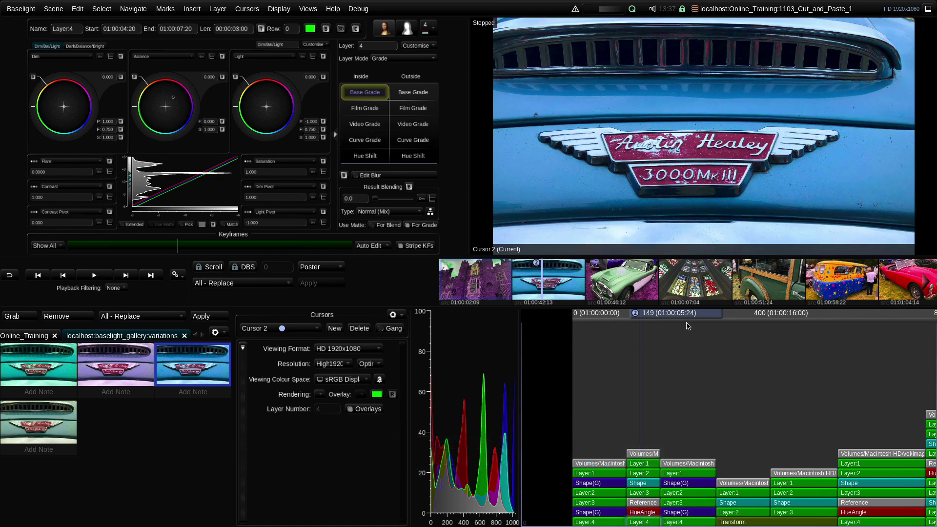
# Step: Mark the green car, stained glass and wooden-framed car shots, apply the castle stack with the badge shot current, and undo the application
pyautogui.click(634, 279)
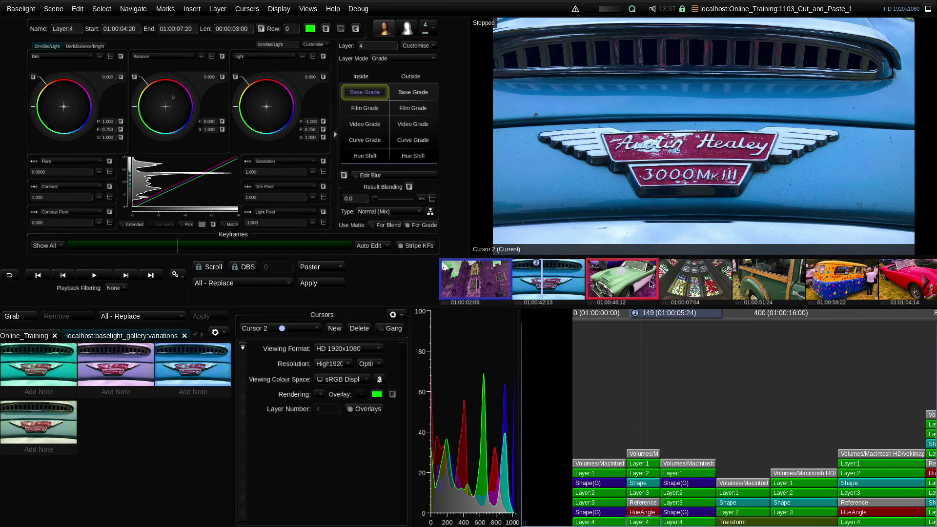
pyautogui.keyDown('ctrl'); pyautogui.click(699, 283); pyautogui.keyUp('ctrl')
pyautogui.keyDown('ctrl'); pyautogui.click(791, 284); pyautogui.keyUp('ctrl')
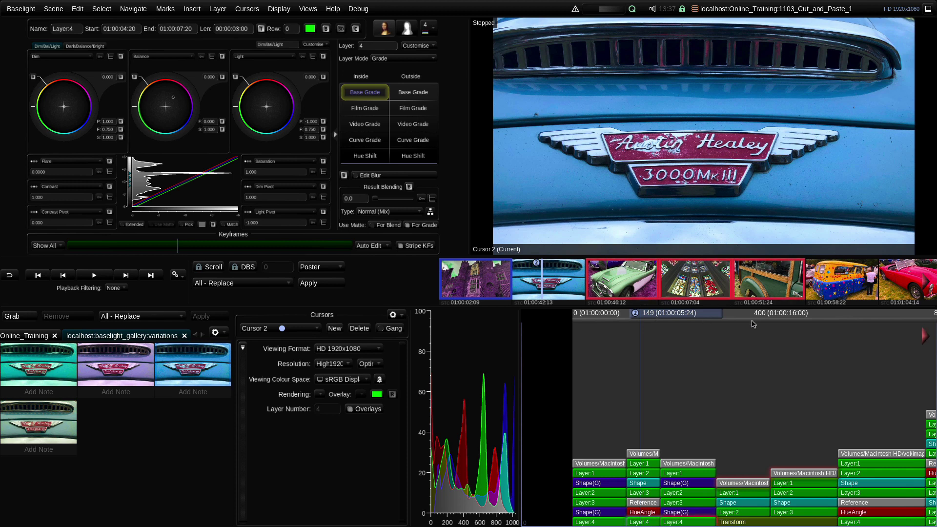
pyautogui.press("'")
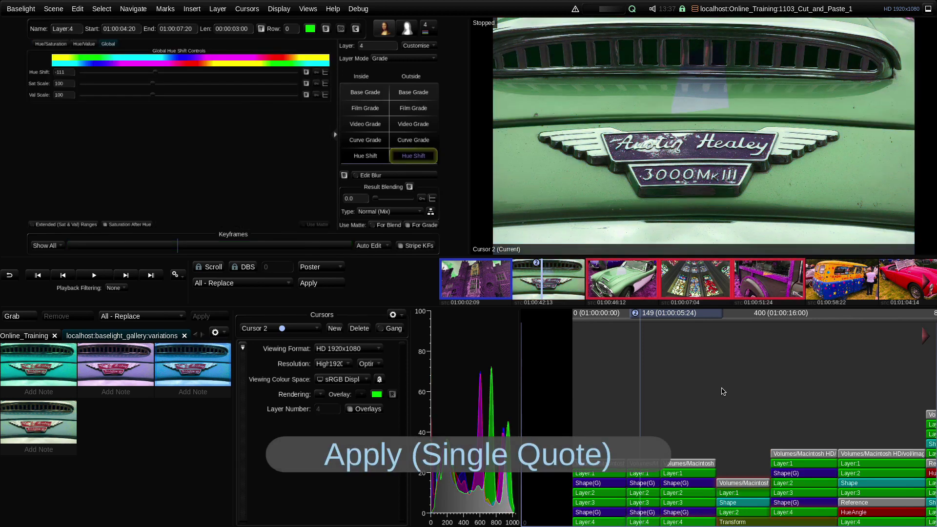
pyautogui.moveTo(710, 317)
pyautogui.mouseDown()
pyautogui.moveTo(737, 317)
pyautogui.moveTo(647, 317)
pyautogui.mouseUp()
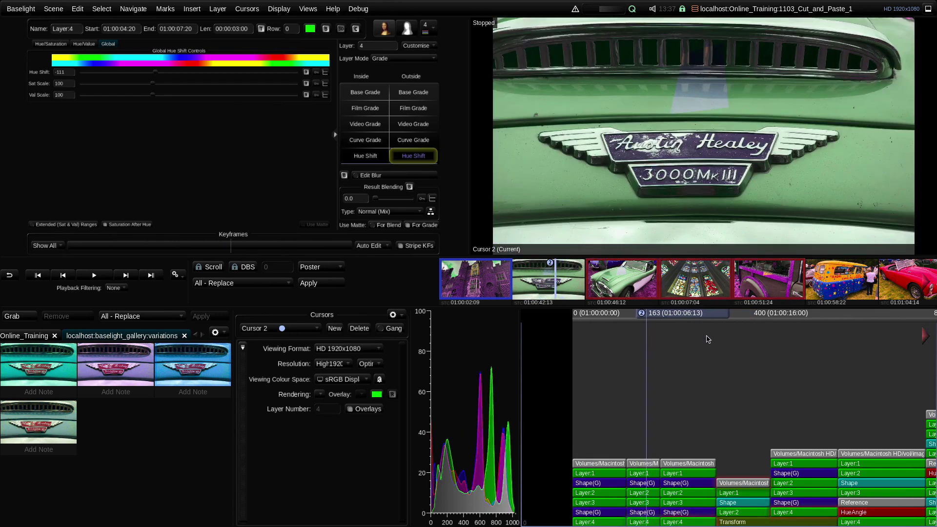
pyautogui.hotkey('ctrl', 'z')
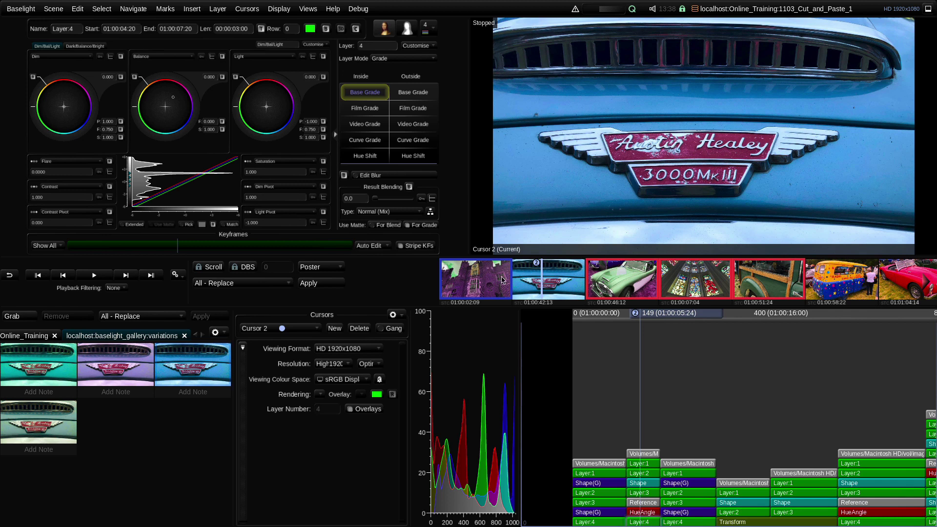
pyautogui.click(526, 277)
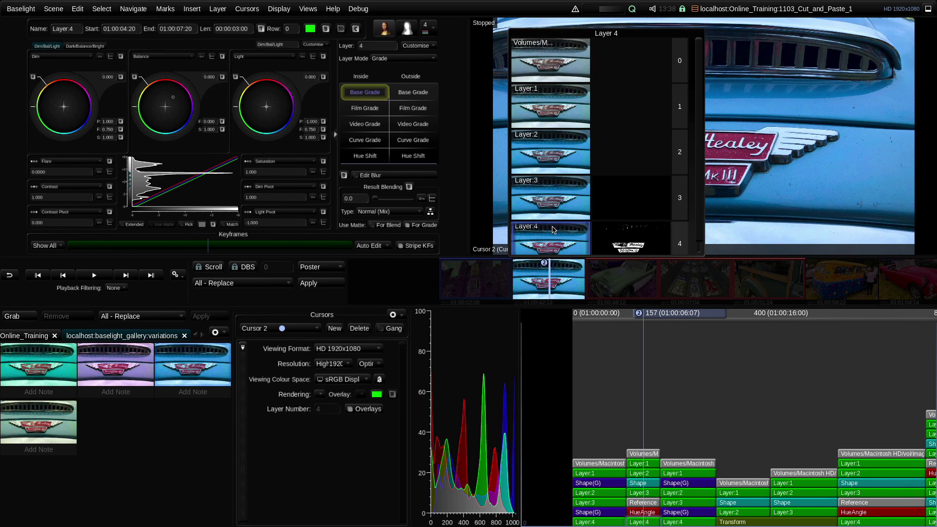
pyautogui.click(663, 356)
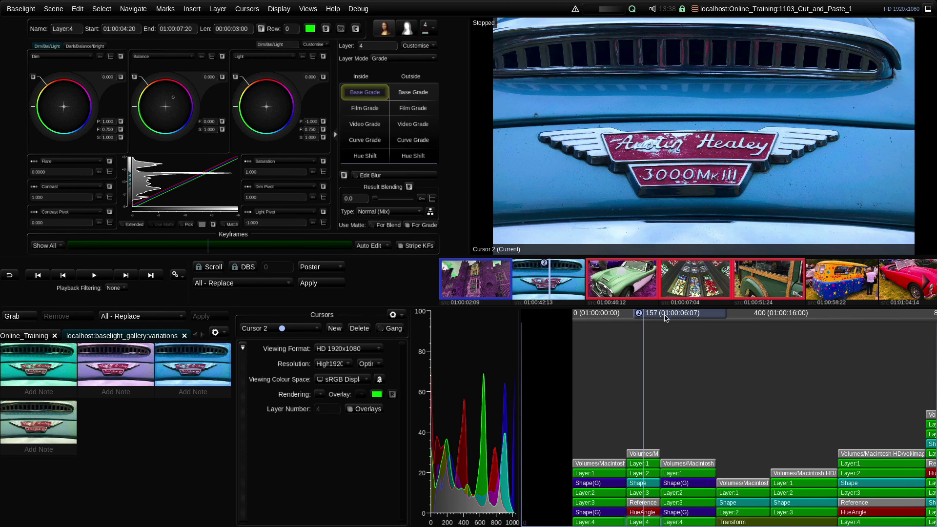
pyautogui.moveTo(664, 315); pyautogui.dragTo(670, 315)
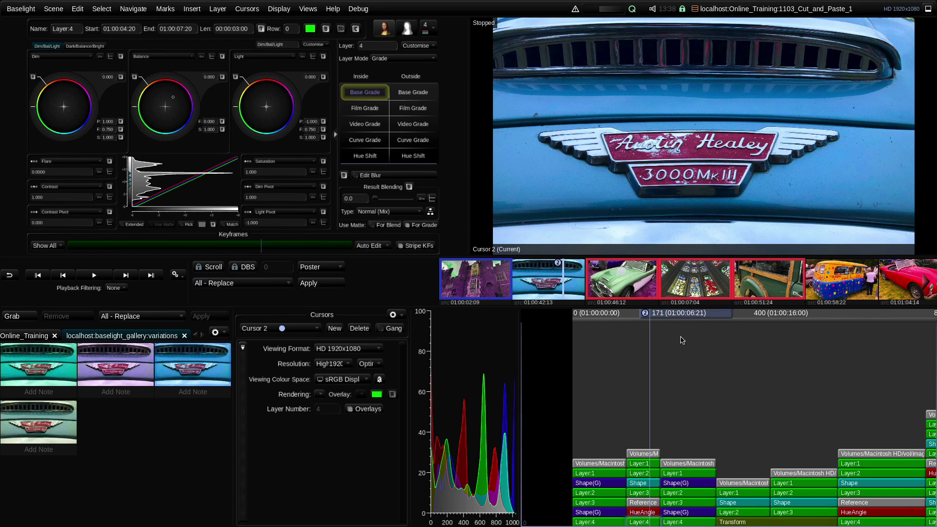
# Step: Go to the green car shot, add a new Base Grade layer at the bottom of its stack and turn on DBS
pyautogui.moveTo(683, 316); pyautogui.dragTo(725, 318)
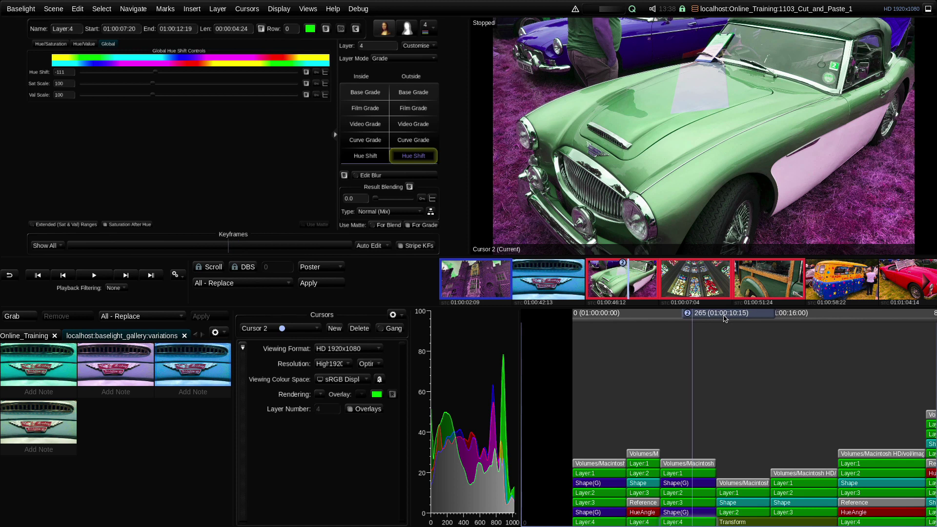
pyautogui.hotkey('ctrl', 'g')
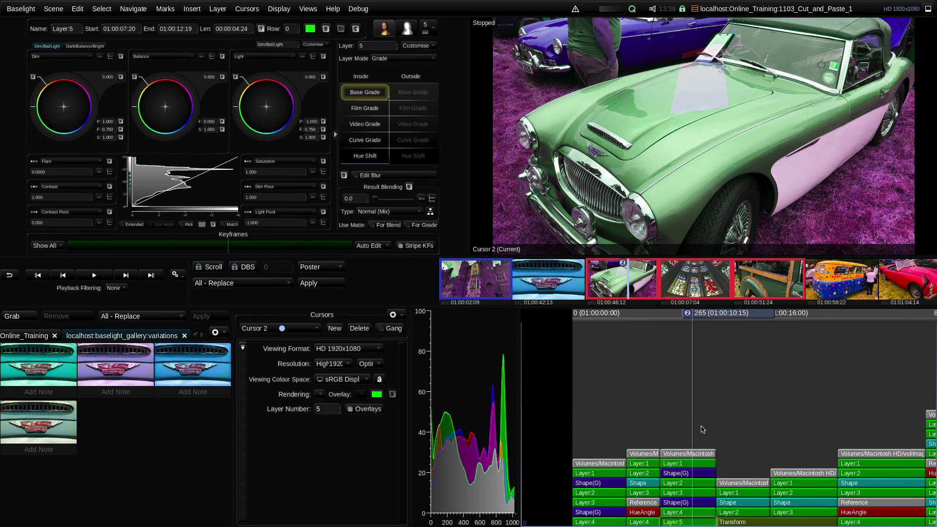
pyautogui.click(247, 268)
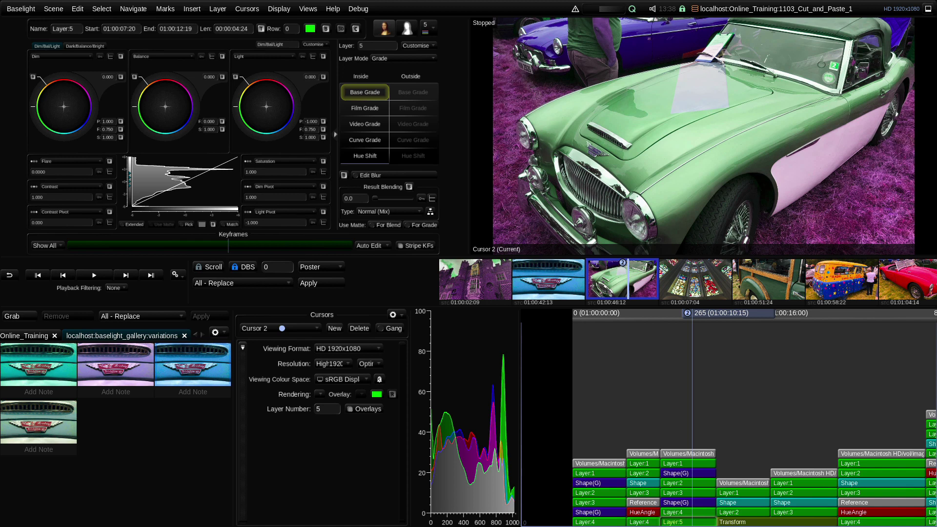
# Step: Go to the badge shot and copy the Base Grade parameters of its Layer 1
pyautogui.click(79, 9)
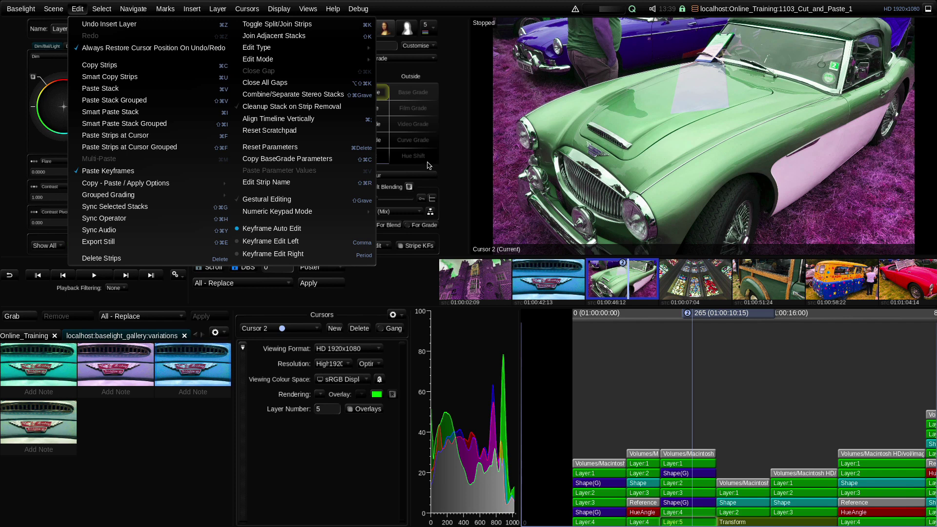
pyautogui.click(709, 323)
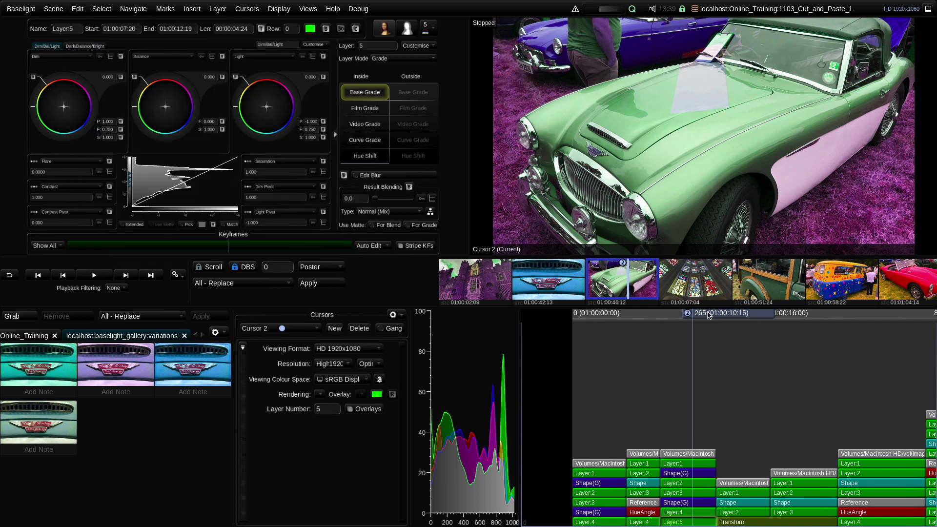
pyautogui.press('Left')
pyautogui.press('Left')
pyautogui.press('Left')
pyautogui.click(630, 325)
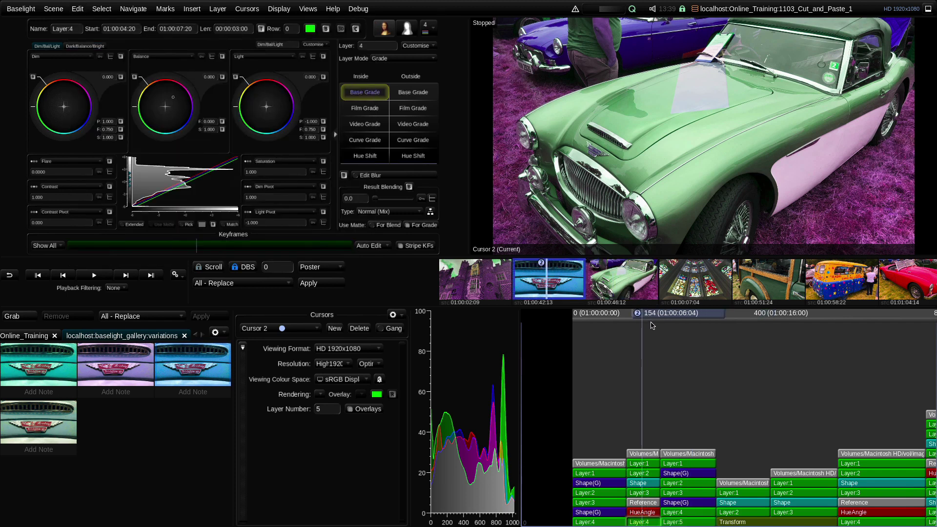
pyautogui.click(643, 466)
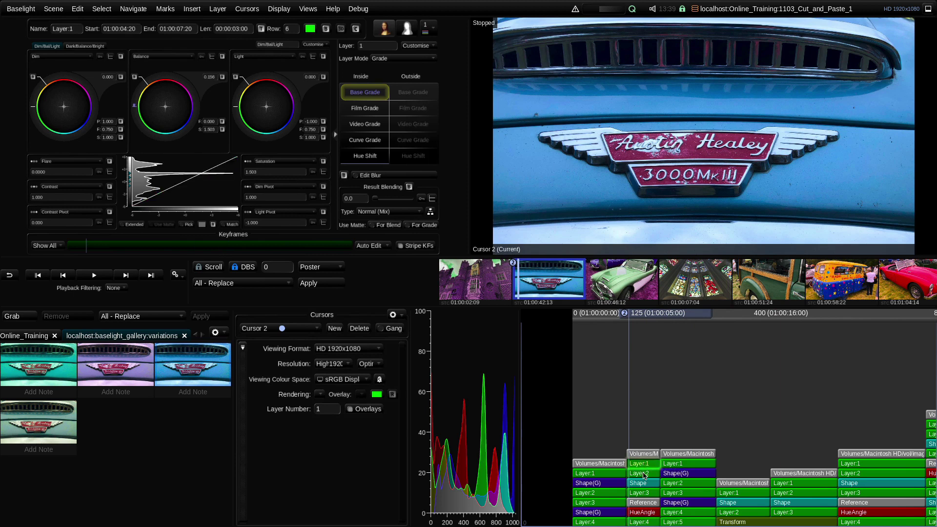
pyautogui.hotkey('shift', 'ctrl', 'c')
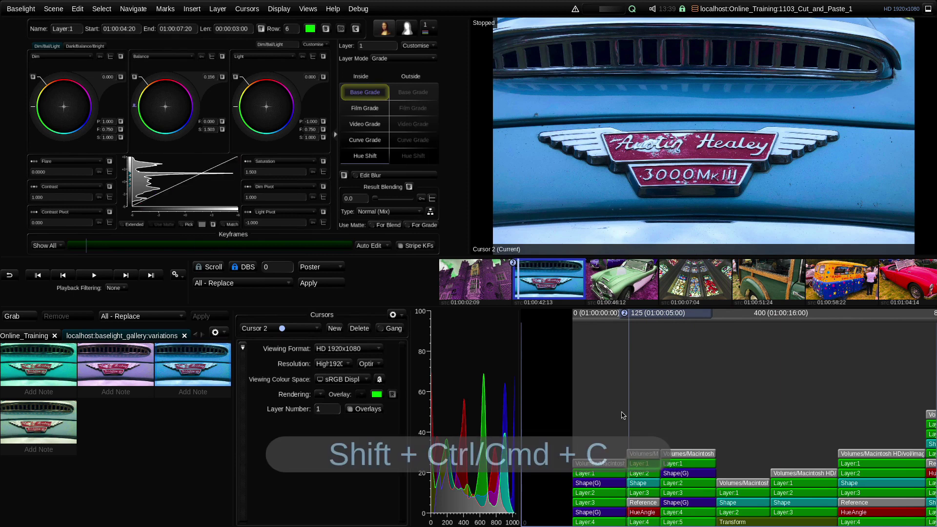
pyautogui.click(78, 10)
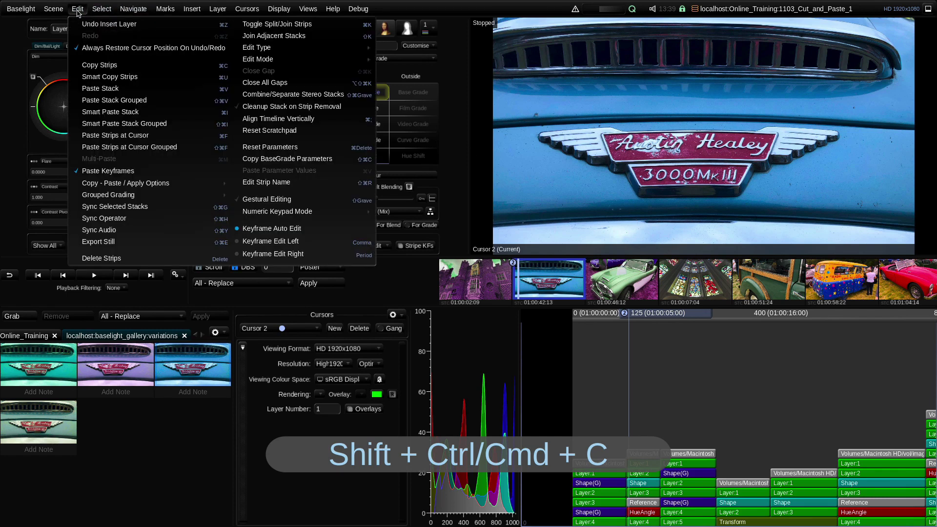
pyautogui.click(344, 161)
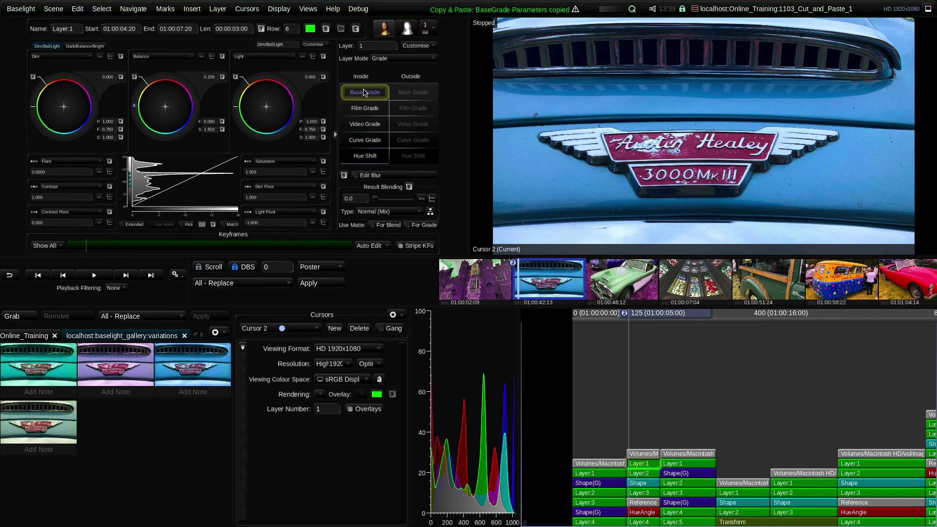
# Step: Paste the Base Grade parameters of the badge shot's Layer 2 onto its Layer 3 and shift the pasted Balance in the warm direction
pyautogui.click(651, 474)
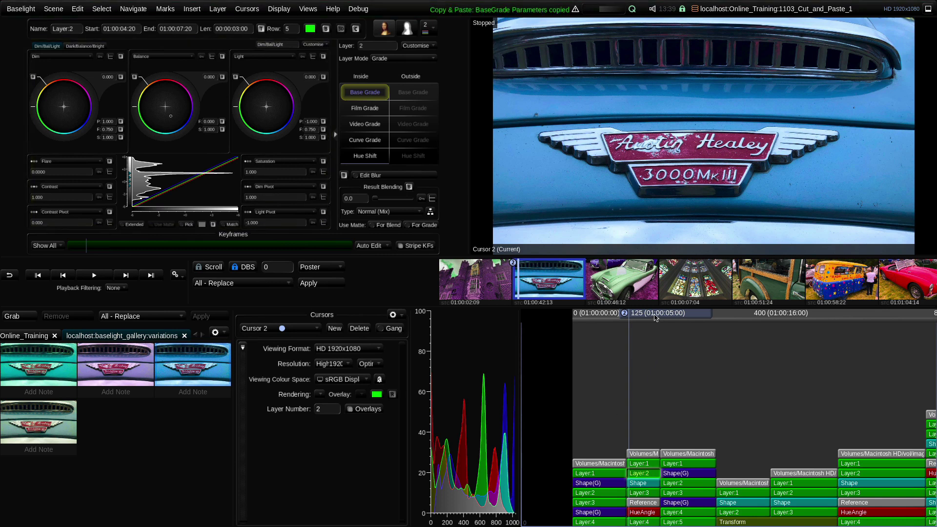
pyautogui.press('Right')
pyautogui.press('Right')
pyautogui.press('Right')
pyautogui.press('Right')
pyautogui.press('Right')
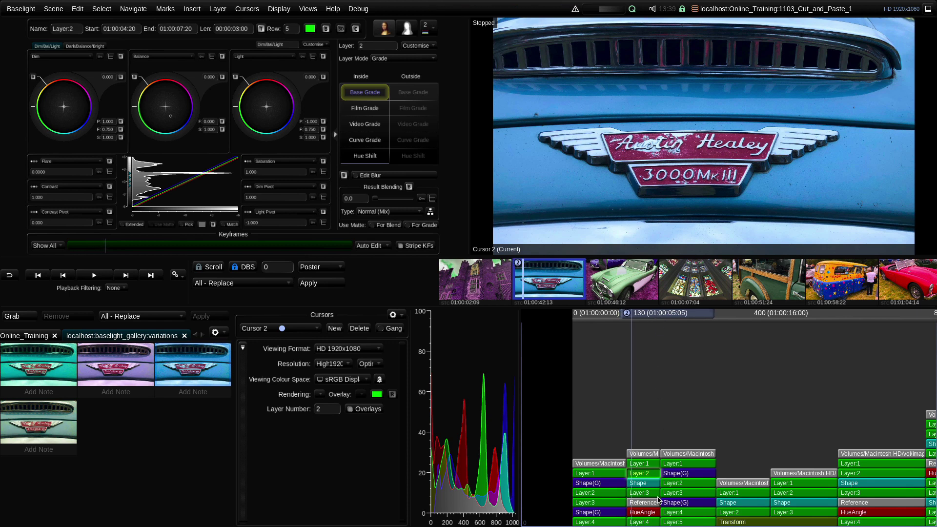
pyautogui.click(649, 493)
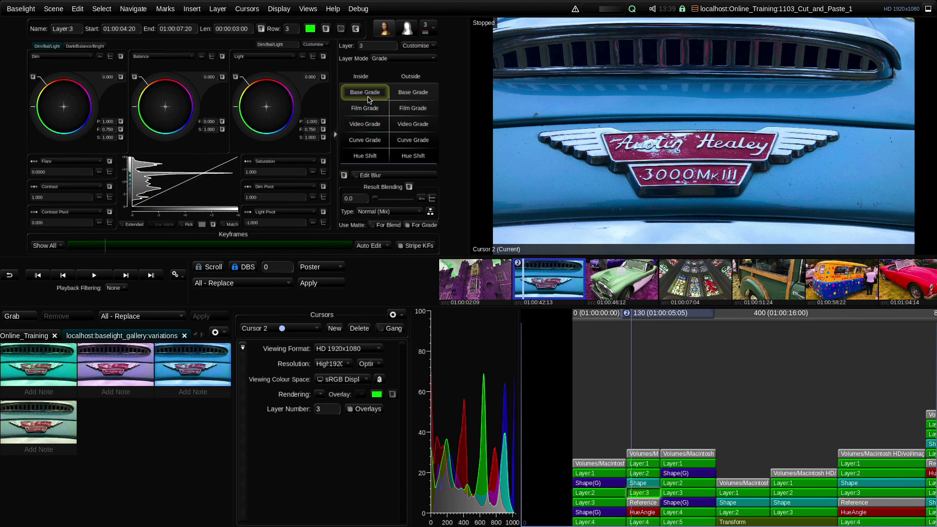
pyautogui.click(77, 9)
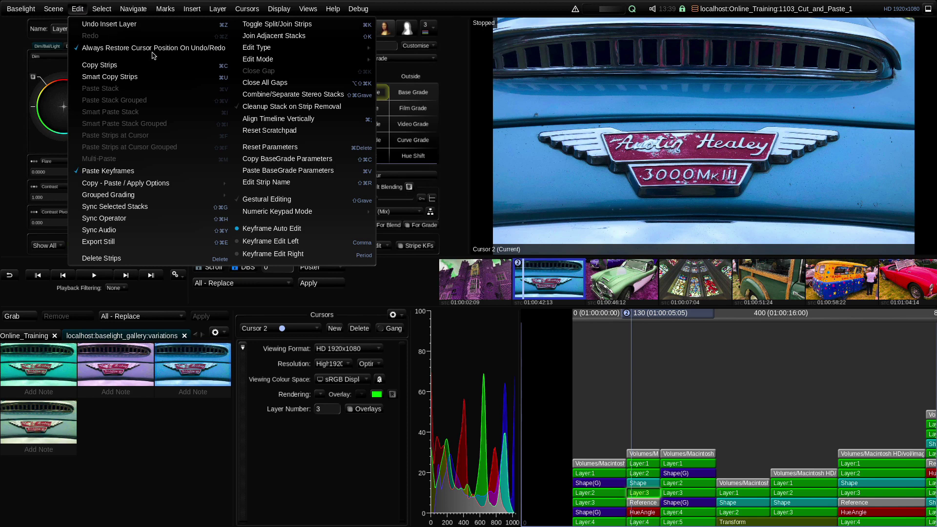
pyautogui.click(368, 174)
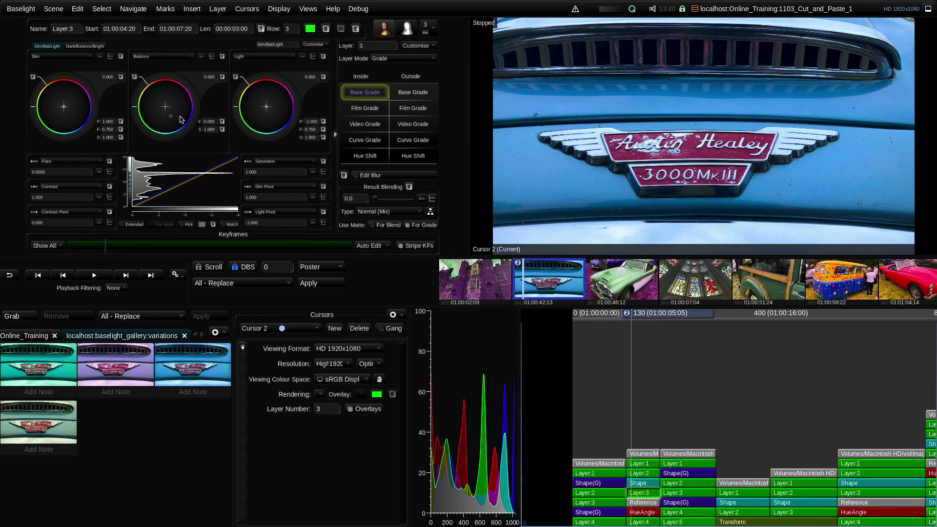
pyautogui.moveTo(170, 119)
pyautogui.mouseDown()
pyautogui.moveTo(169, 127)
pyautogui.moveTo(159, 110)
pyautogui.mouseUp()
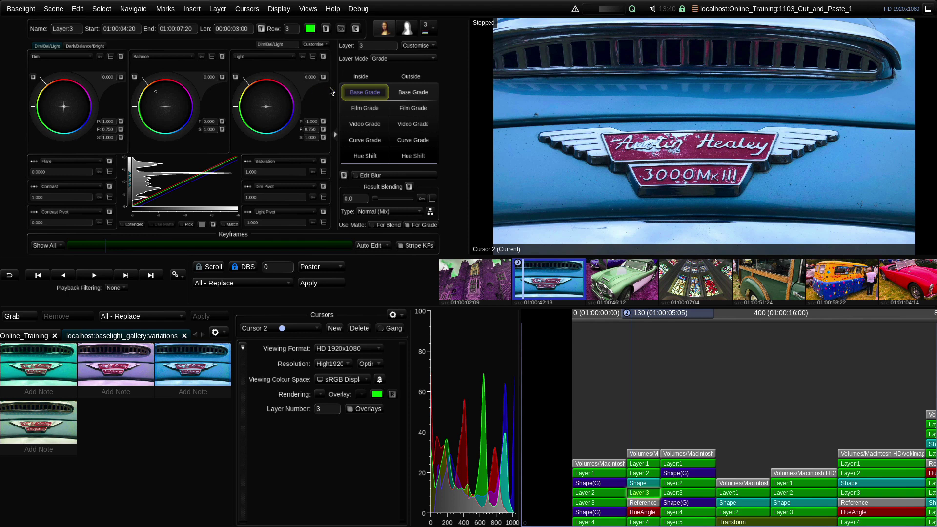
# Step: Copy the Base Grade parameters of the badge shot's Layer 2 and try to paste them into the same layer's Film Grade
pyautogui.click(648, 476)
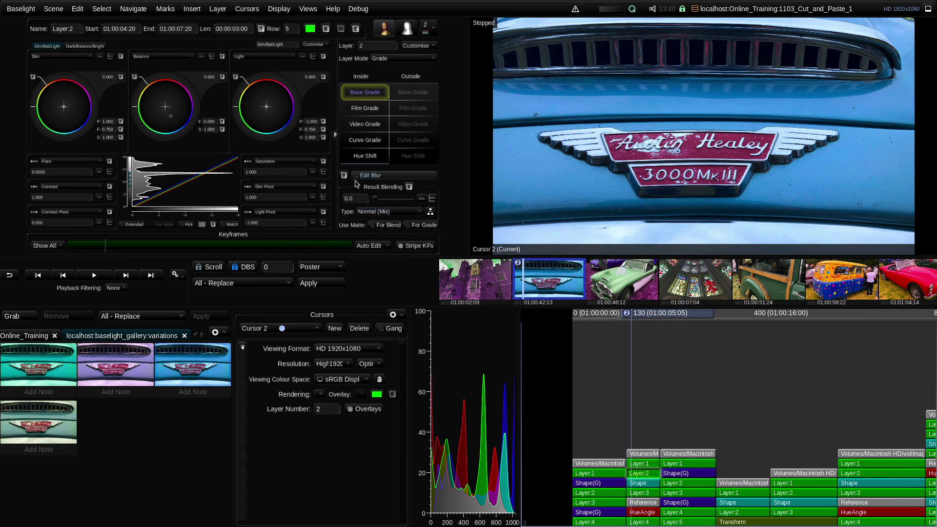
pyautogui.hotkey('ctrl', 'c')
pyautogui.click(372, 115)
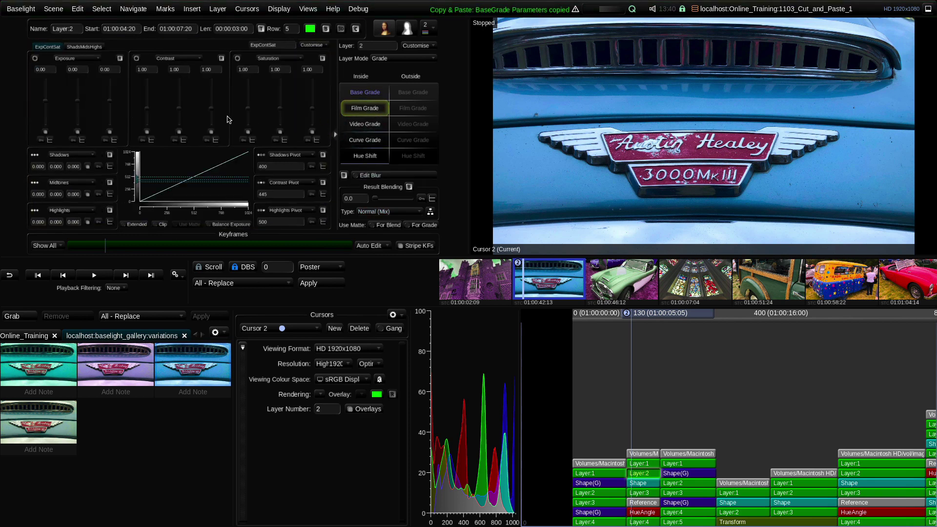
pyautogui.hotkey('ctrl', 'v')
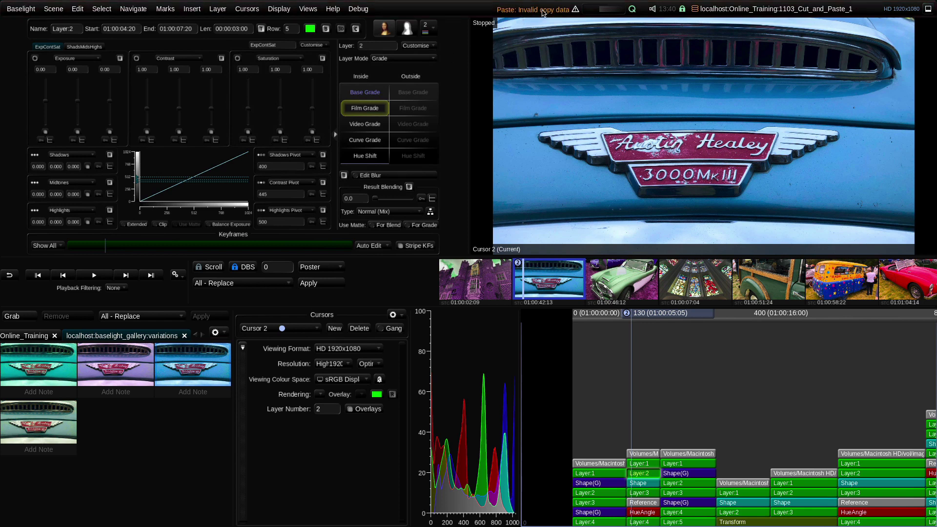
pyautogui.click(365, 93)
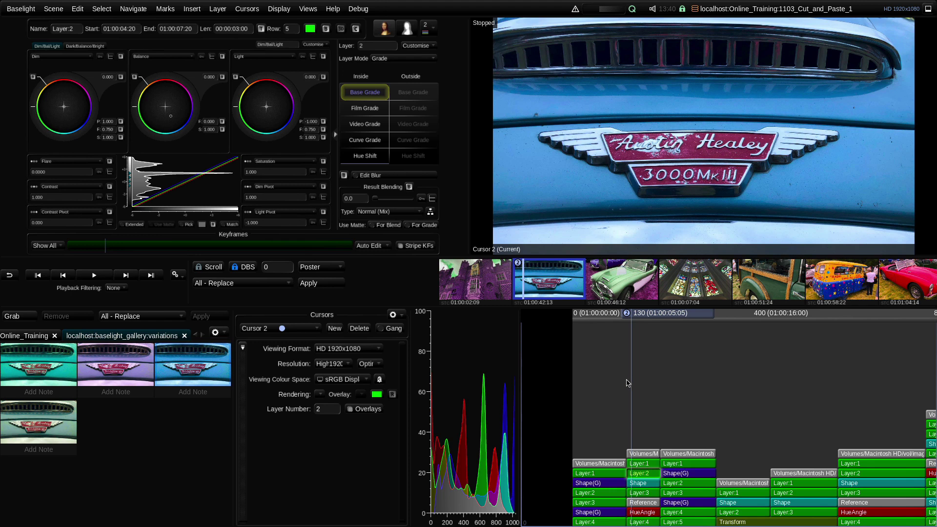
pyautogui.click(366, 111)
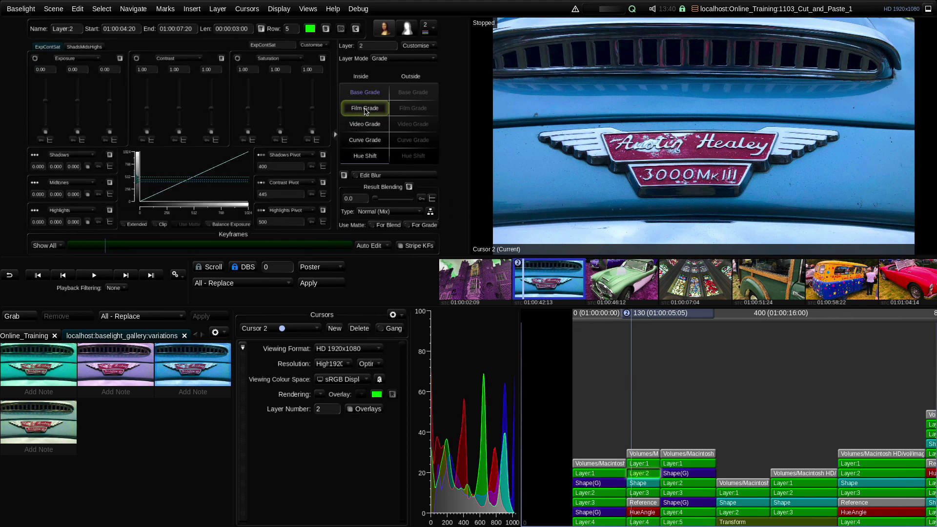
# Step: Copy the Sequence parameters of the badge shot's source strip and paste them onto the green car shot's source strip
pyautogui.click(644, 454)
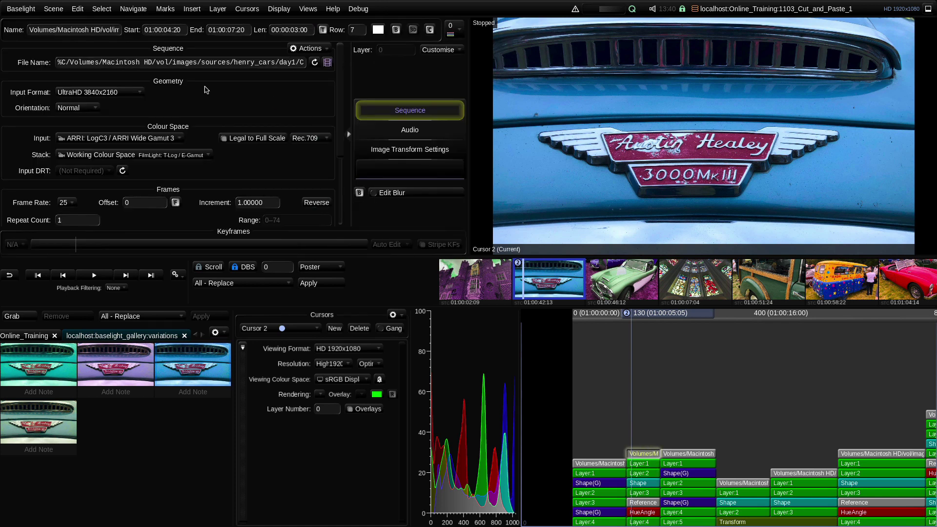
pyautogui.click(427, 115)
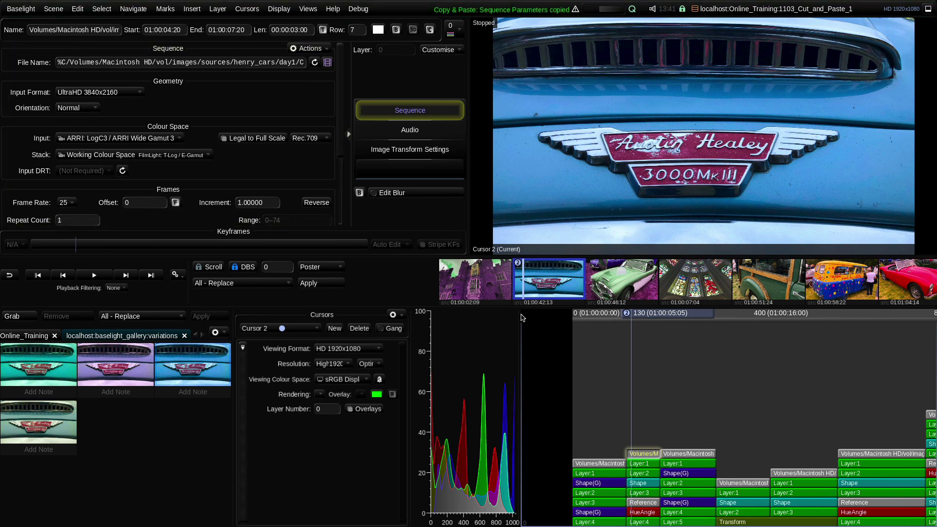
pyautogui.click(673, 316)
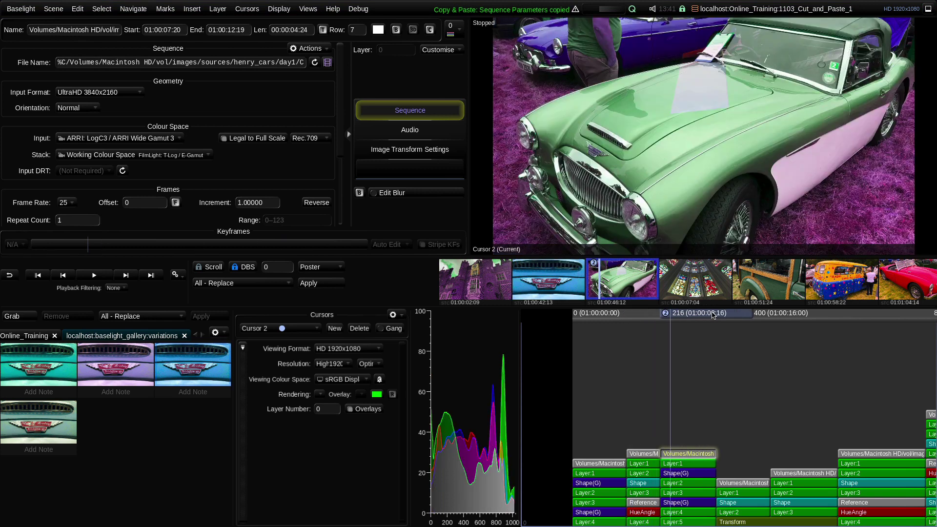
pyautogui.hotkey('ctrl', 'v')
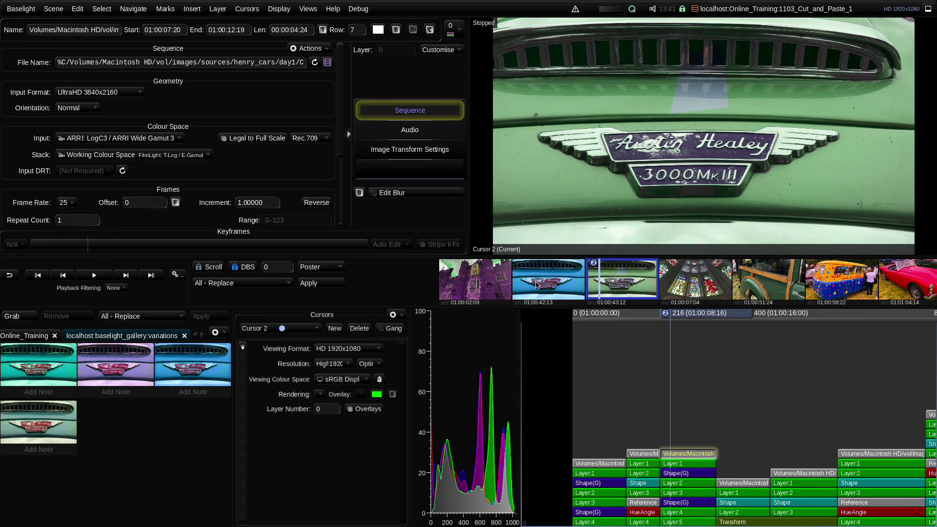
# Step: Paste the copied Sequence parameters onto the castle shot's source strip and check the end of its file name
pyautogui.moveTo(698, 317); pyautogui.dragTo(608, 326)
pyautogui.hotkey('ctrl', 'v')
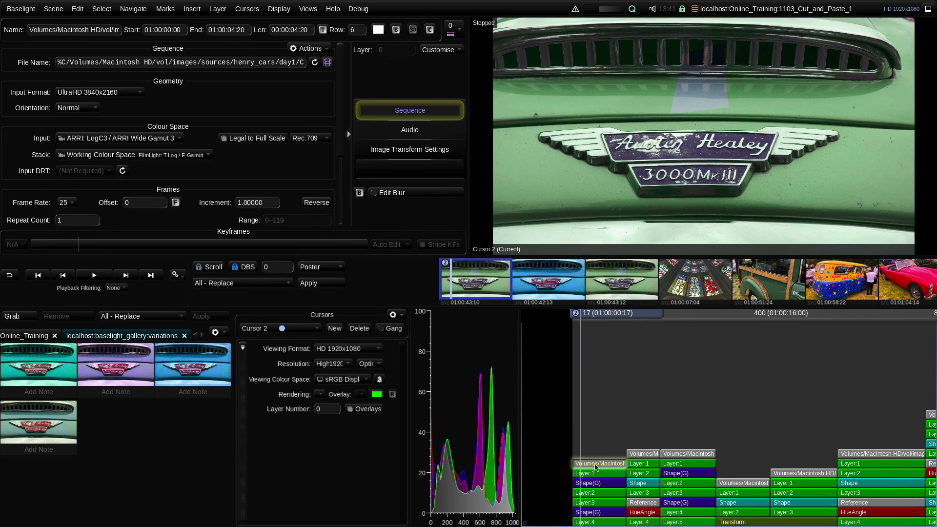
pyautogui.moveTo(272, 62); pyautogui.dragTo(344, 68)
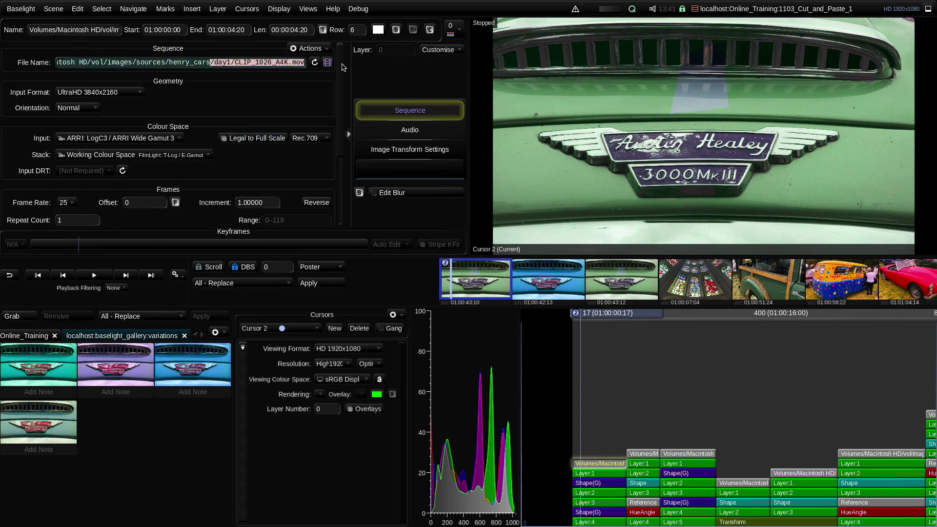
# Step: Undo the Sequence parameter pastes and return to the badge shot
pyautogui.press('End')
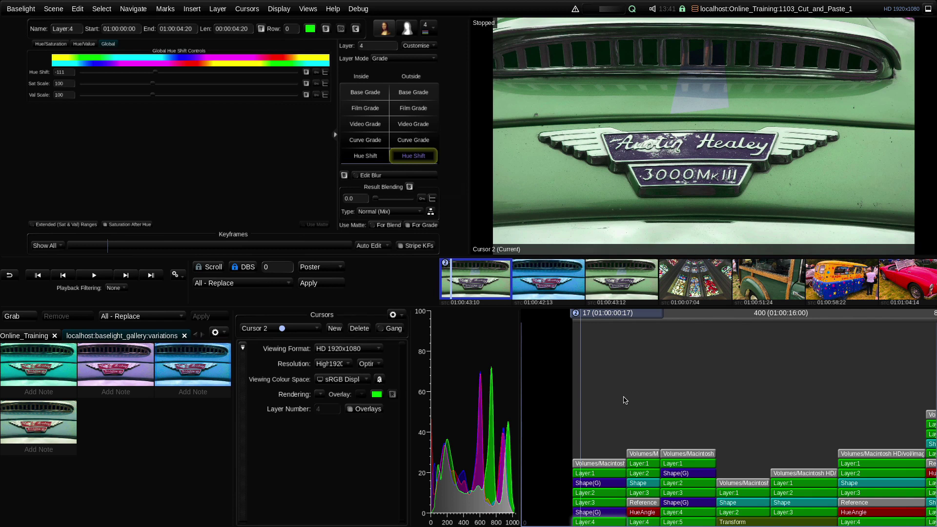
pyautogui.press('Down')
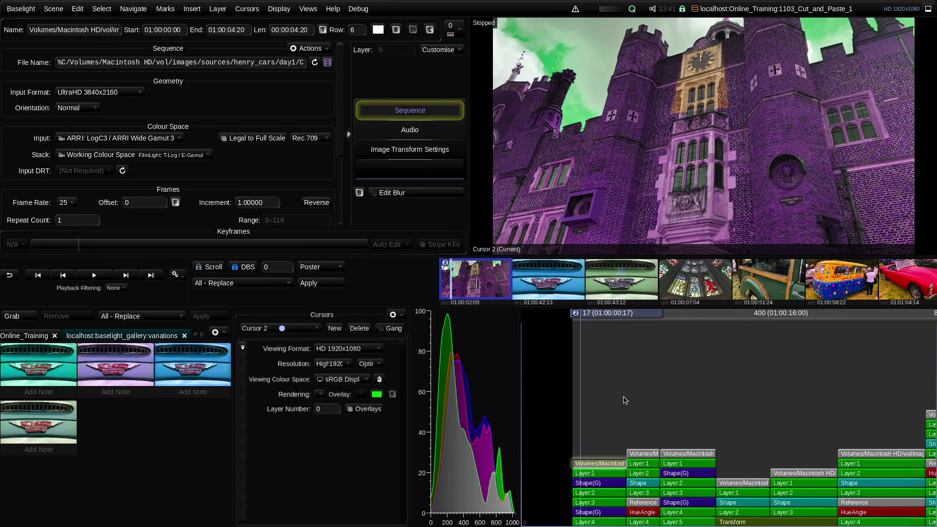
pyautogui.moveTo(688, 316); pyautogui.dragTo(664, 320)
pyautogui.press('Left')
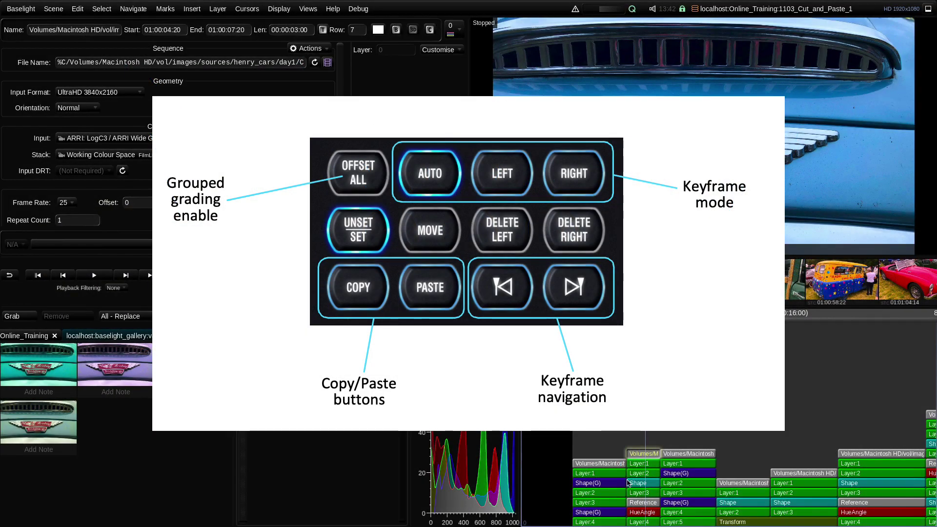
# Step: Select Layer 1 of the badge shot, switch to Chalk, and examine the Copy and Paste keys in the Slate layout
pyautogui.click(636, 464)
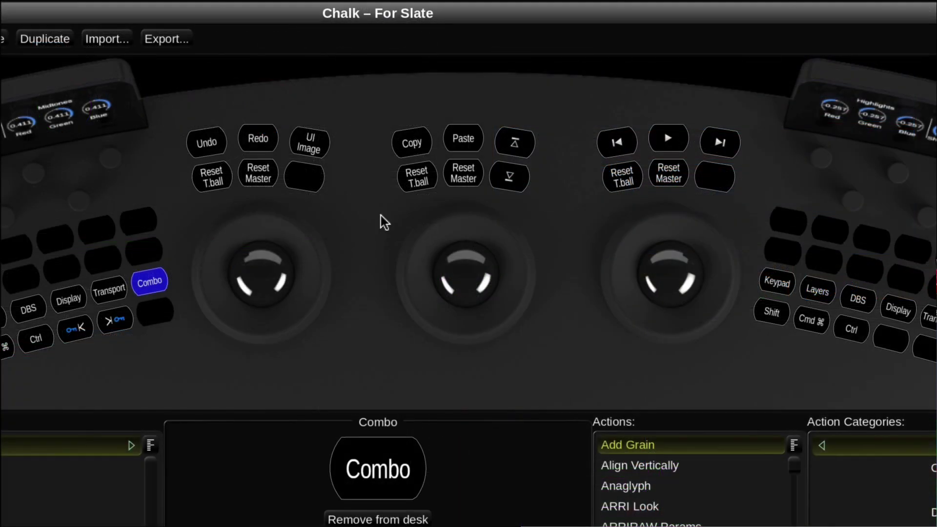
pyautogui.click(403, 146)
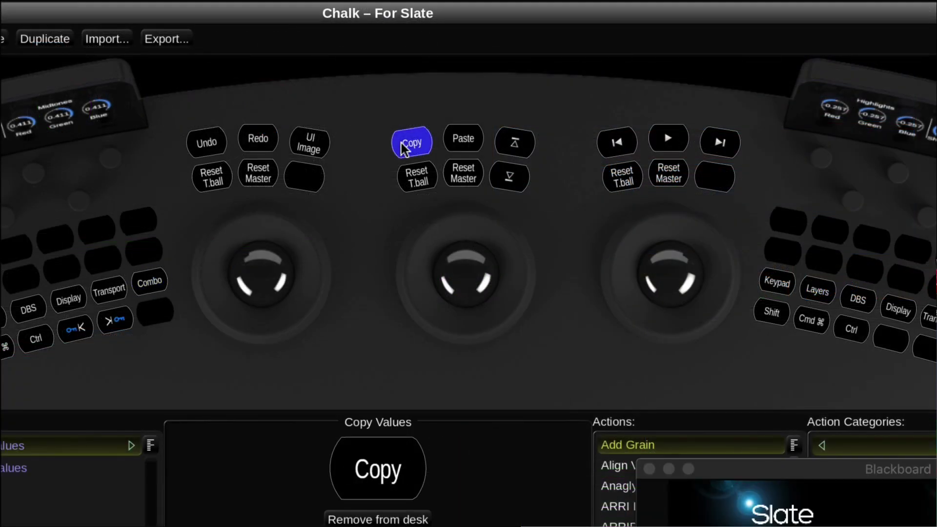
pyautogui.click(466, 142)
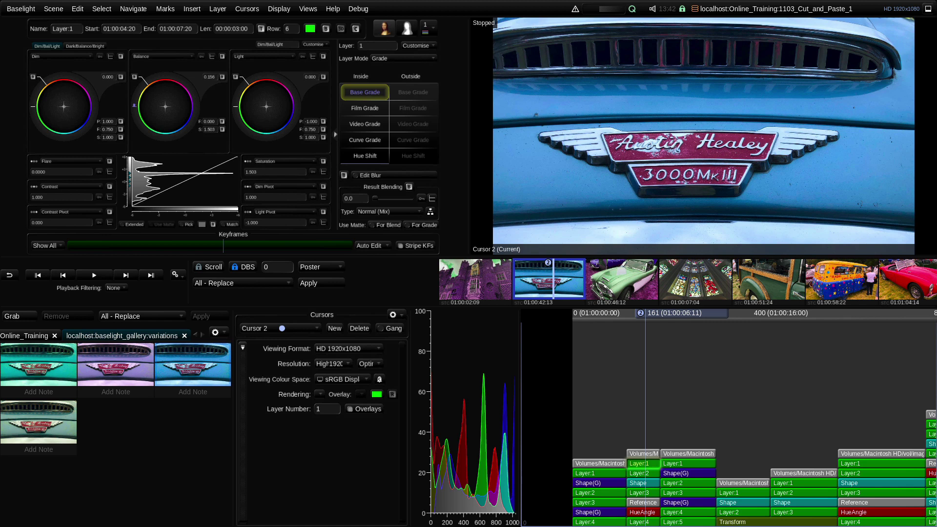
# Step: Copy the Base Grade parameters of the badge shot's Layer 1, and also copy the shot's whole stack
pyautogui.hotkey('ctrl', 'c')
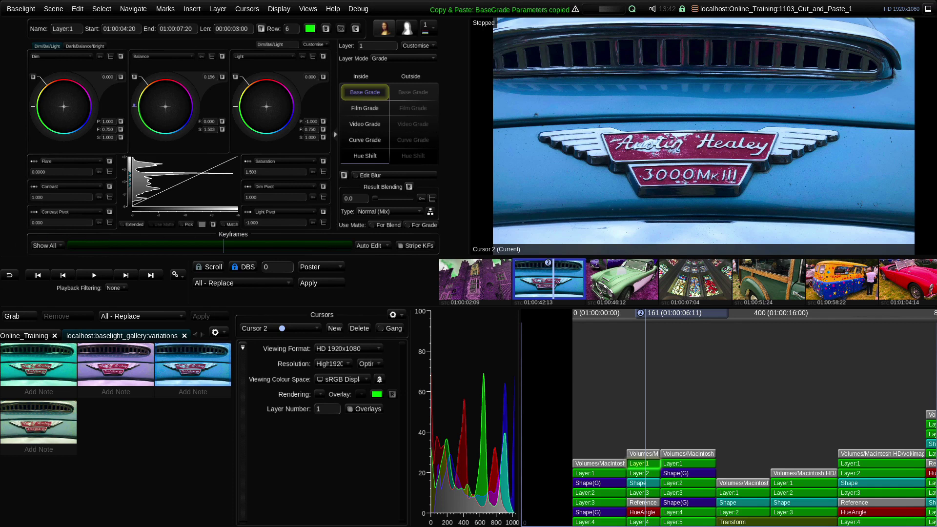
pyautogui.hotkey('ctrl', 'c')
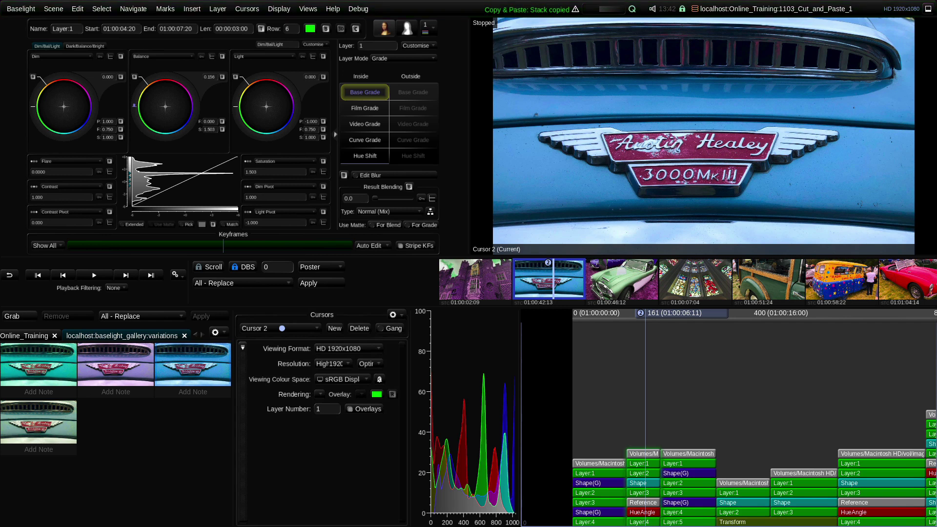
pyautogui.hotkey('ctrl', 'v')
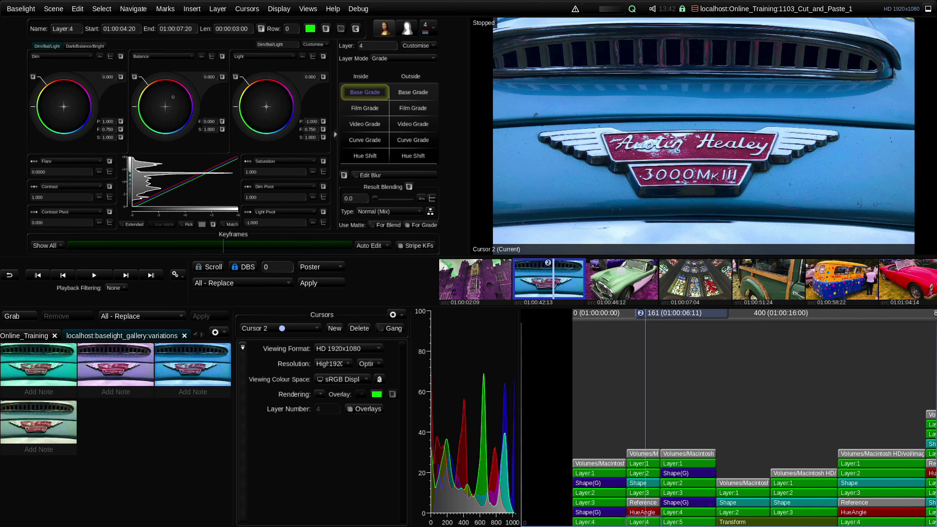
# Step: Copy the badge shot's whole stack from Layer 4 using Smart Copy Strips
pyautogui.hotkey('ctrl', 'c')
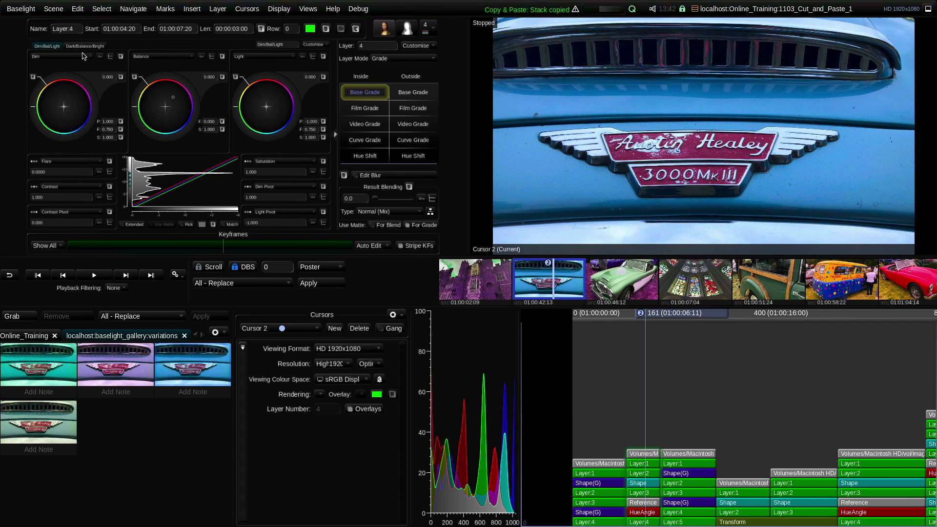
pyautogui.click(77, 9)
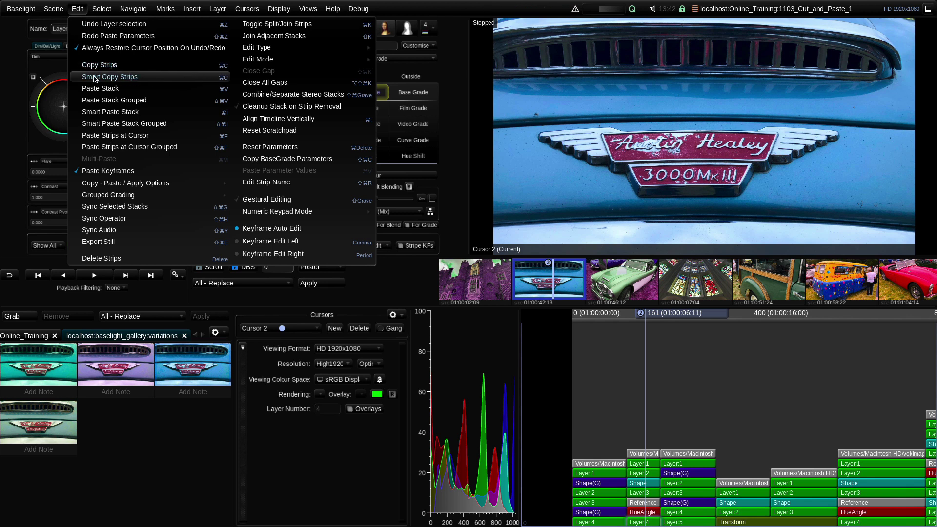
pyautogui.click(205, 80)
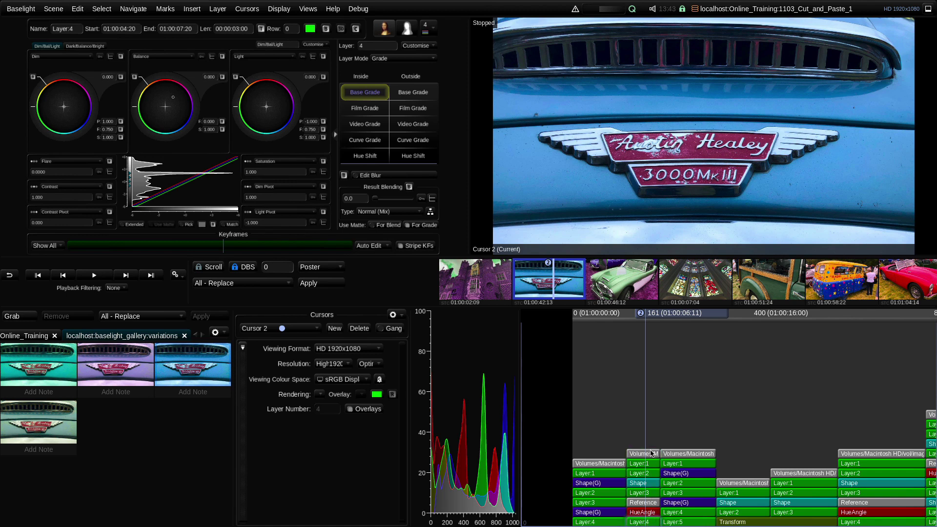
pyautogui.hotkey('ctrl', 'c')
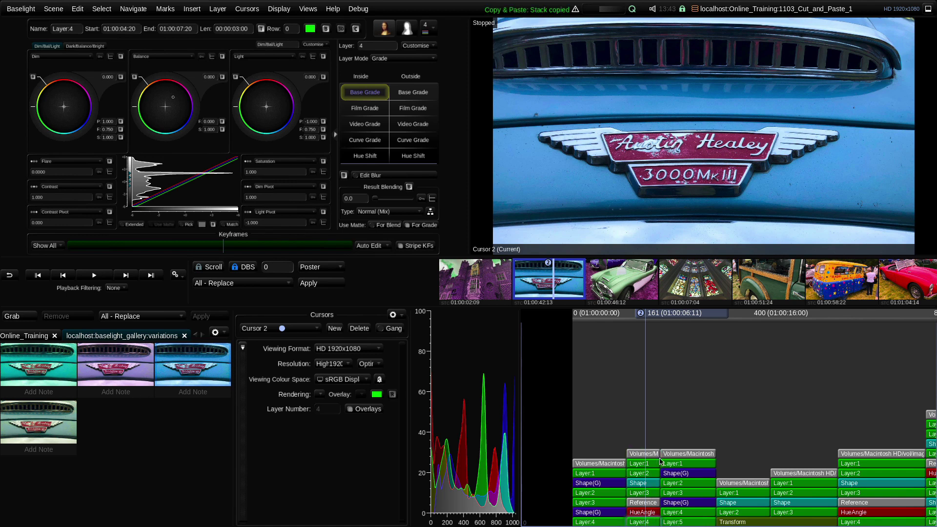
# Step: Select Layer 3 of the badge shot and copy the whole stack with Smart Copy Strips
pyautogui.click(653, 494)
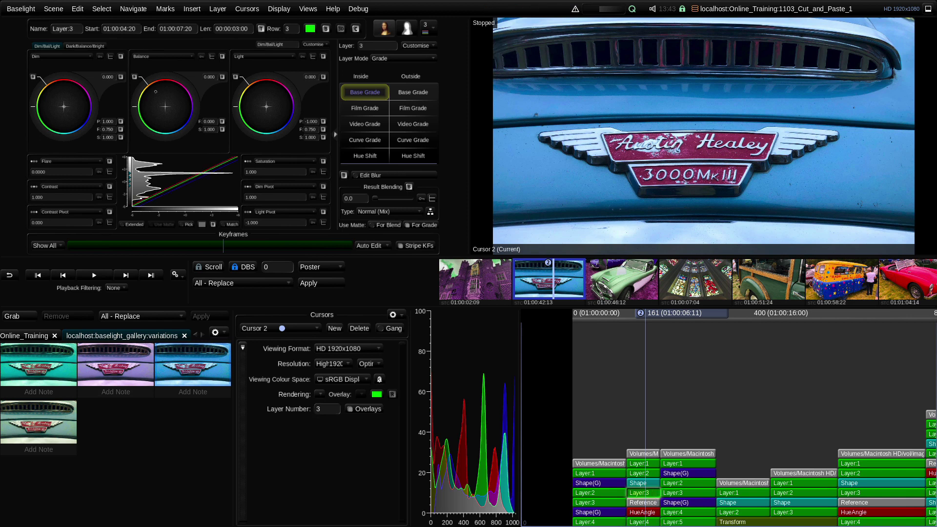
pyautogui.hotkey('ctrl', 'c')
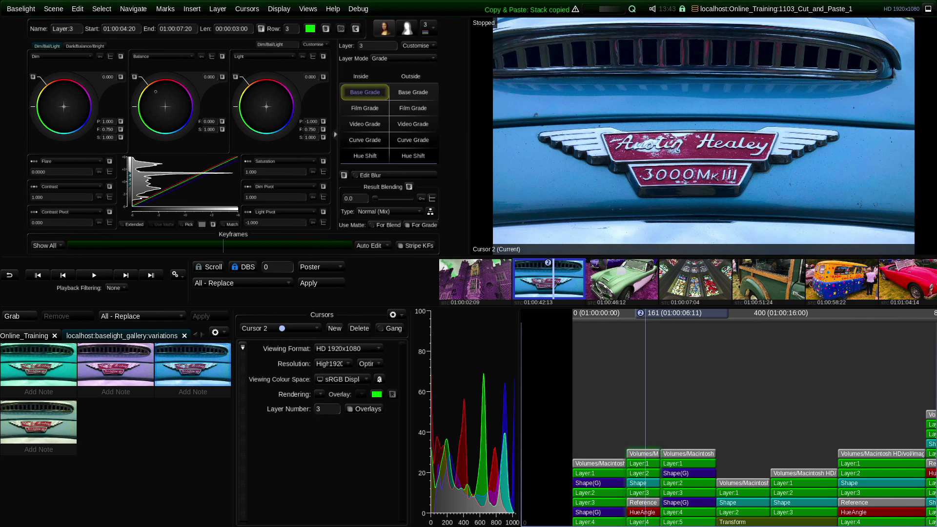
pyautogui.click(661, 495)
pyautogui.click(657, 494)
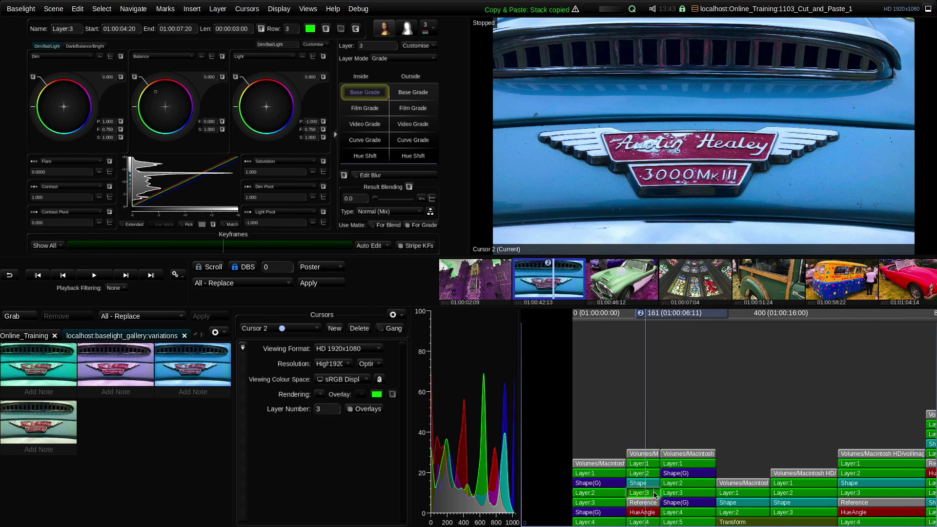
pyautogui.click(74, 9)
pyautogui.click(124, 77)
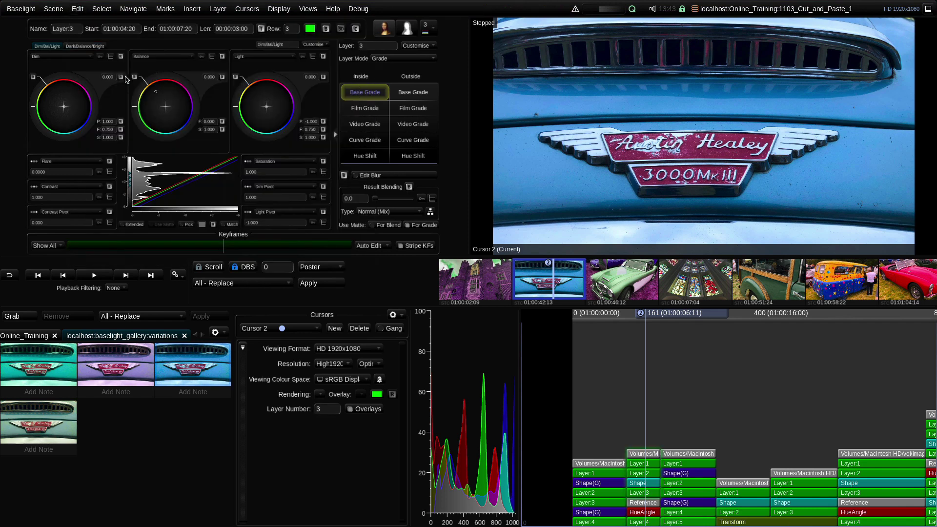
# Step: Copy Layer 4's inside Base Grade parameters and try to paste them onto its inside Film Grade
pyautogui.click(668, 417)
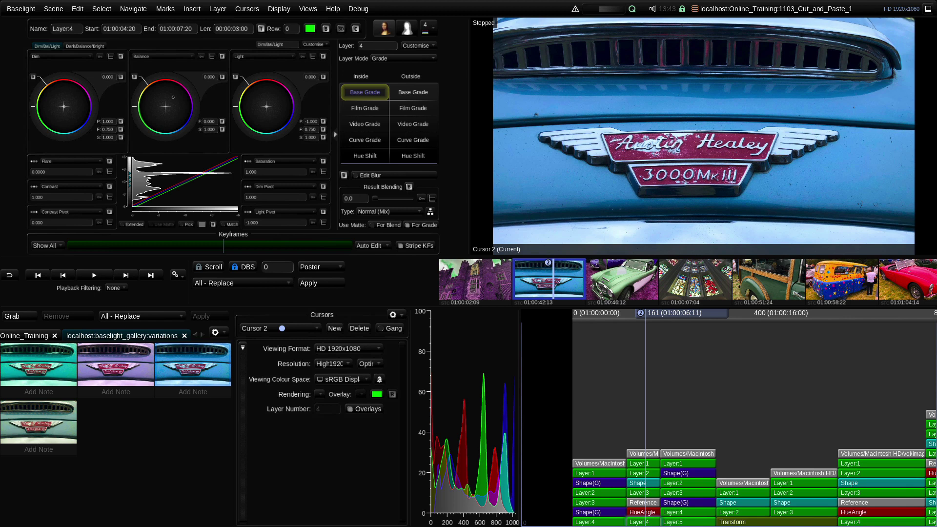
pyautogui.hotkey('ctrl', 'c')
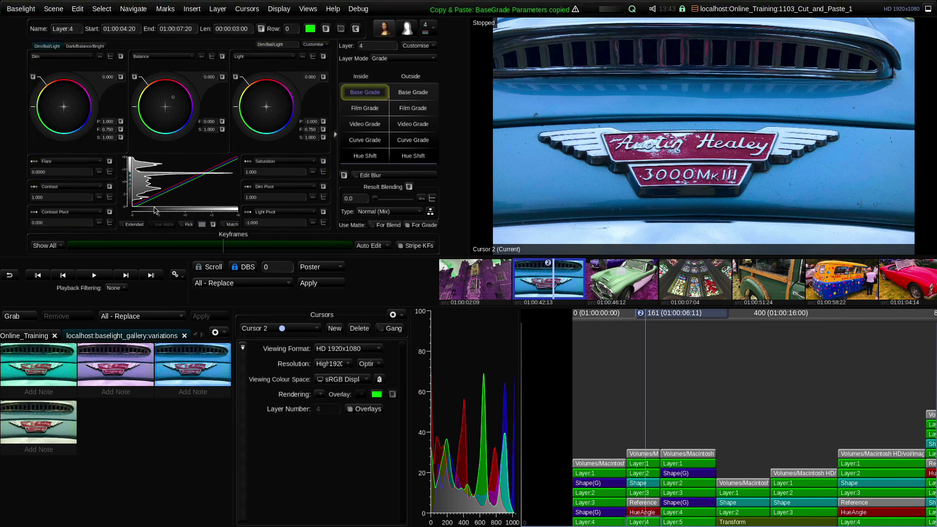
pyautogui.click(380, 111)
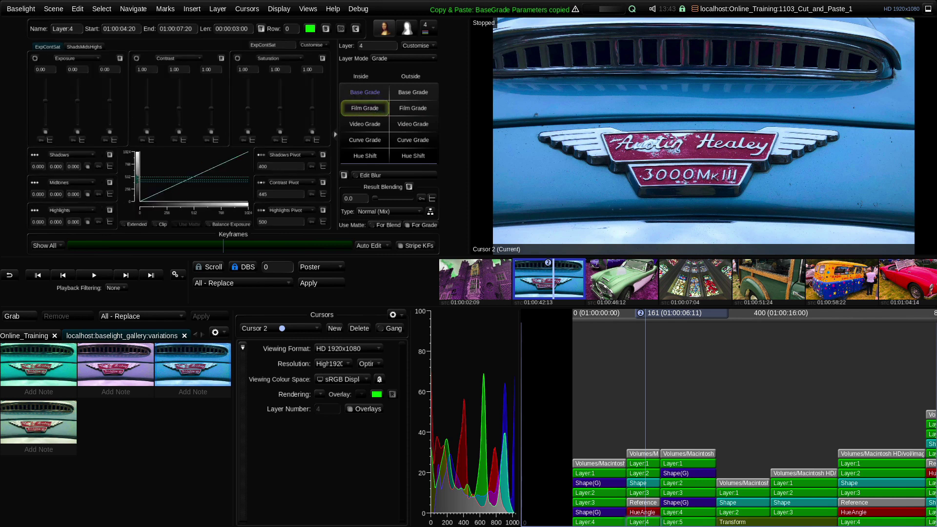
pyautogui.hotkey('ctrl', 'v')
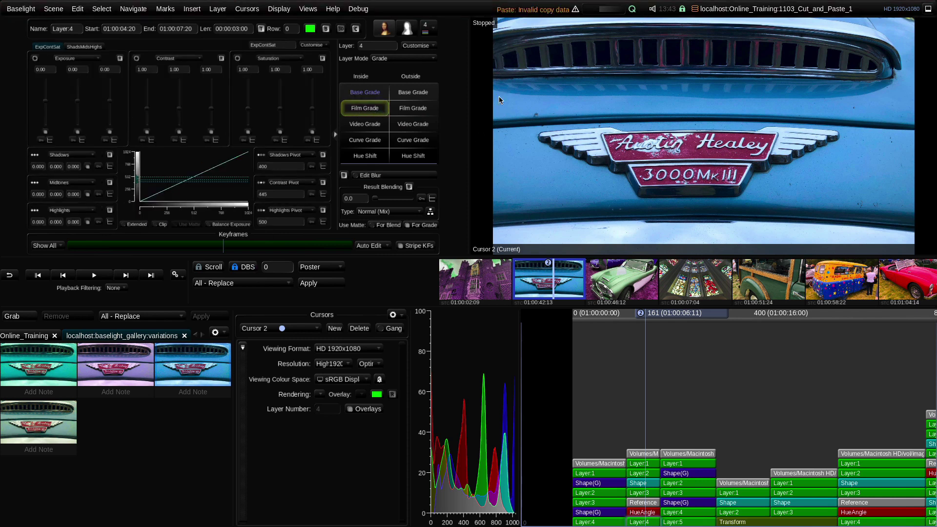
pyautogui.click(377, 96)
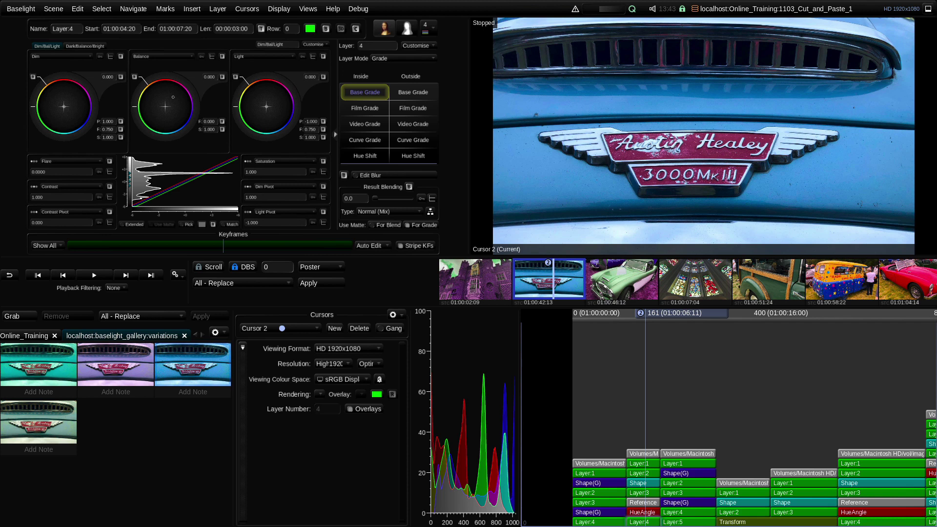
# Step: Copy the badge shot's stack and paste it onto the castle shot, replacing the castle's grade
pyautogui.hotkey('ctrl', 'c')
pyautogui.press('Left')
pyautogui.press('Left')
pyautogui.moveTo(674, 318); pyautogui.dragTo(620, 326)
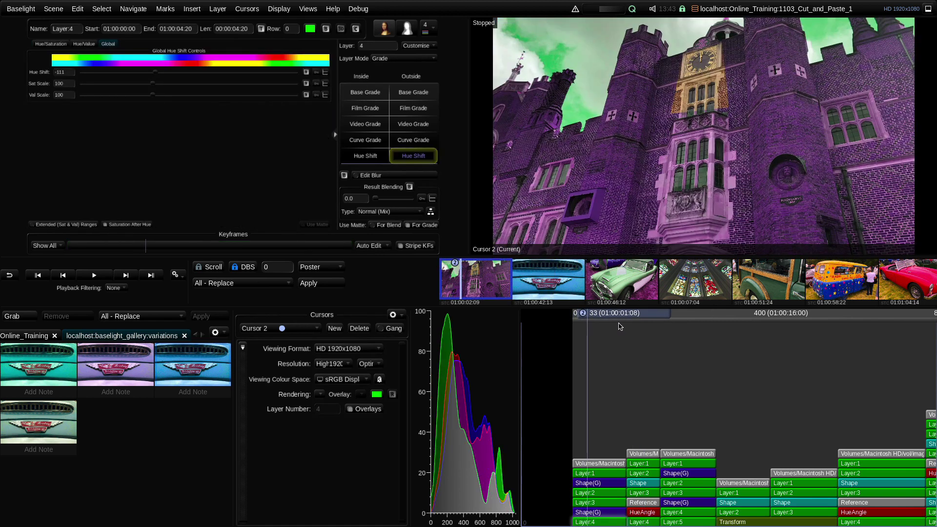
pyautogui.hotkey('ctrl', 'v')
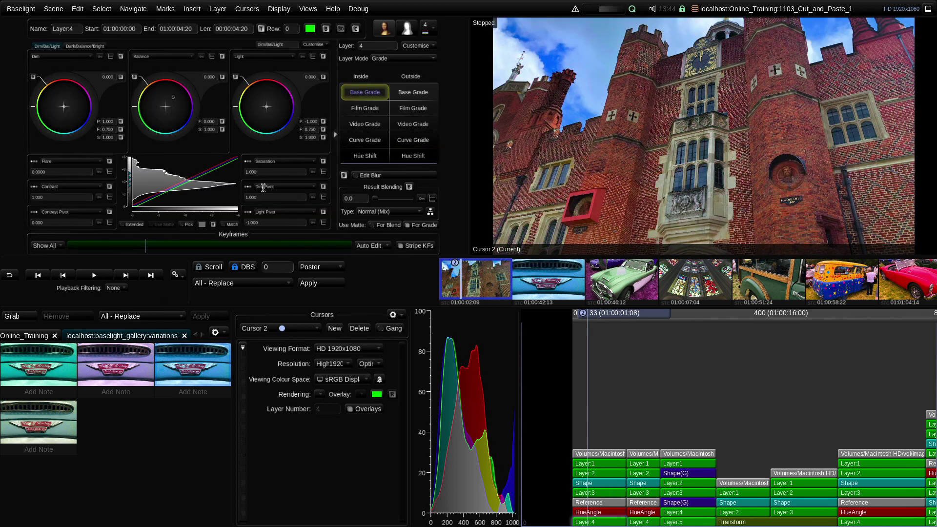
# Step: Add the copied stack to the castle shot's existing layers with Smart Paste Stack, and undo that paste
pyautogui.click(78, 8)
pyautogui.moveTo(141, 187)
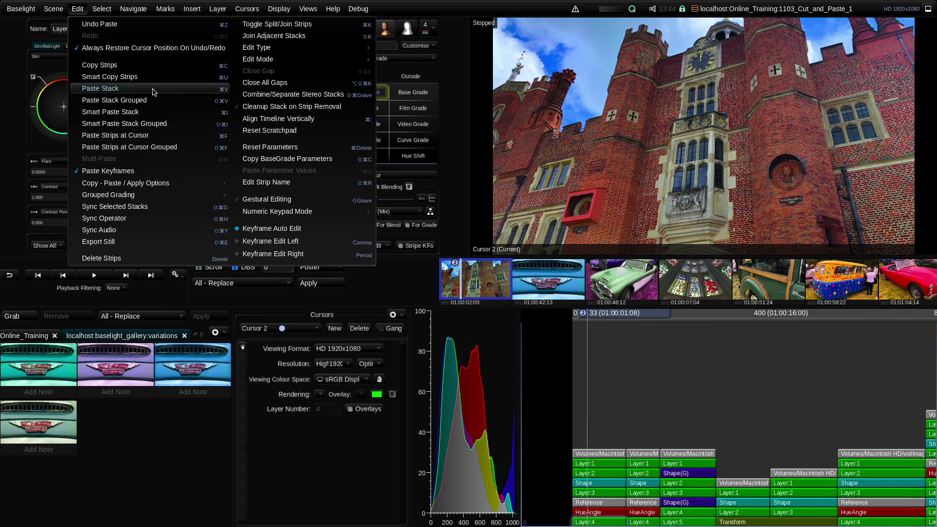
pyautogui.click(142, 112)
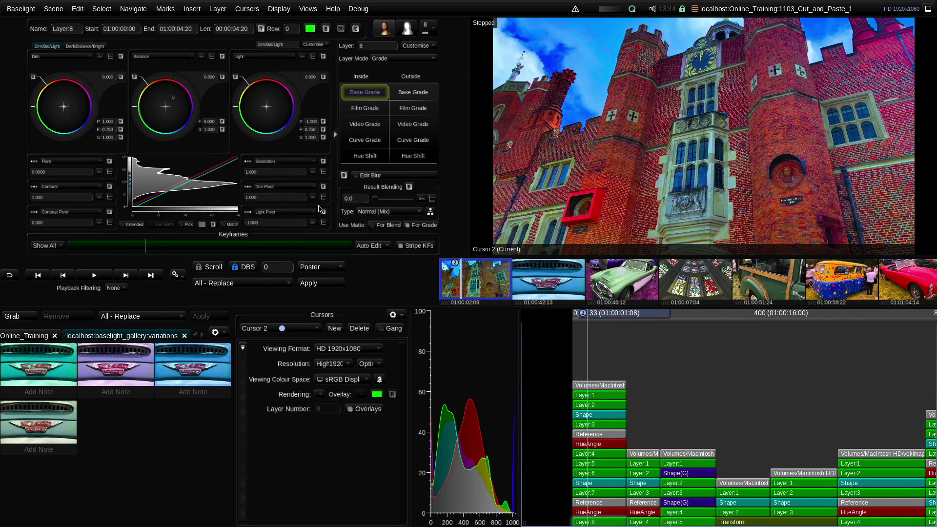
pyautogui.click(77, 10)
pyautogui.click(94, 25)
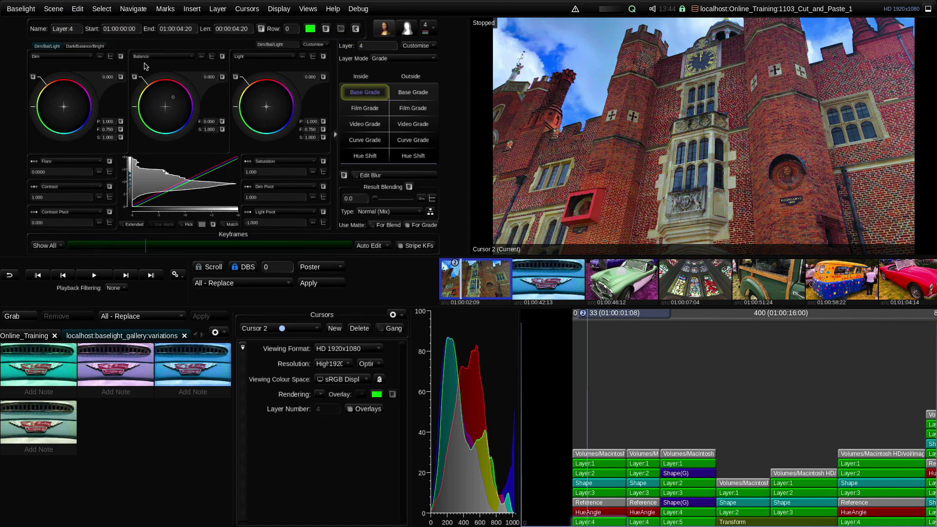